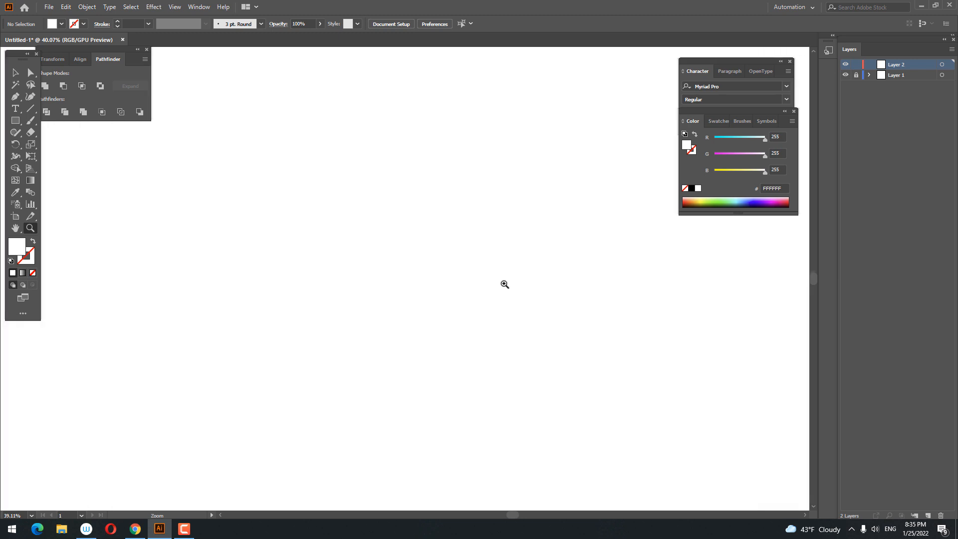
Step: Draw a tall rectangle about 362 by 582 pt in the blank area with fill colour 4F575B
{"action": "left_click", "coordinate": [16, 121]}
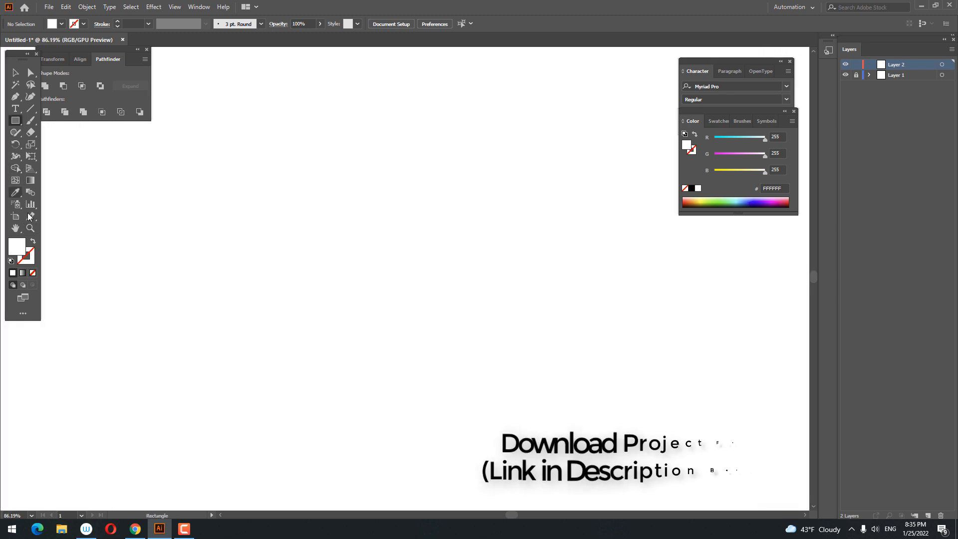
{"action": "double_click", "coordinate": [15, 246]}
{"action": "left_click", "coordinate": [746, 160]}
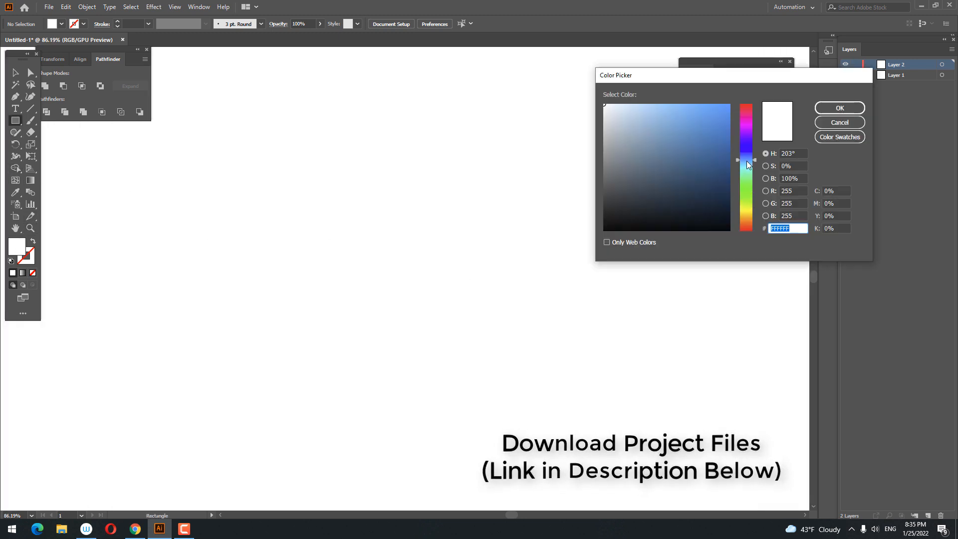
{"action": "type", "text": "4F575B"}
{"action": "left_click", "coordinate": [850, 112]}
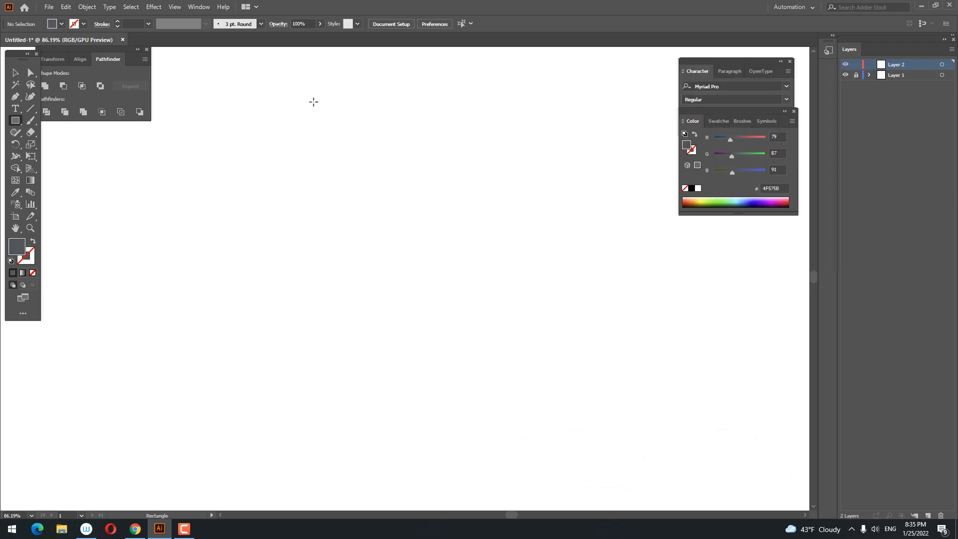
{"action": "left_click_drag", "start_coordinate": [294, 100], "coordinate": [469, 381]}
Step: Round all four corners of the tall rectangle to a radius of about 35 pt
{"action": "left_click", "coordinate": [30, 73]}
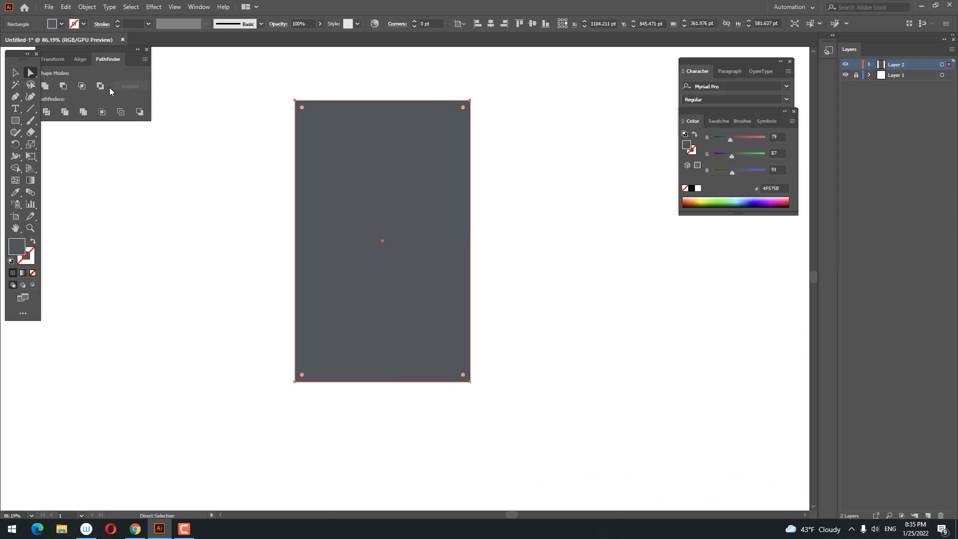
{"action": "left_click_drag", "start_coordinate": [302, 107], "coordinate": [317, 126]}
{"action": "left_click", "coordinate": [14, 72]}
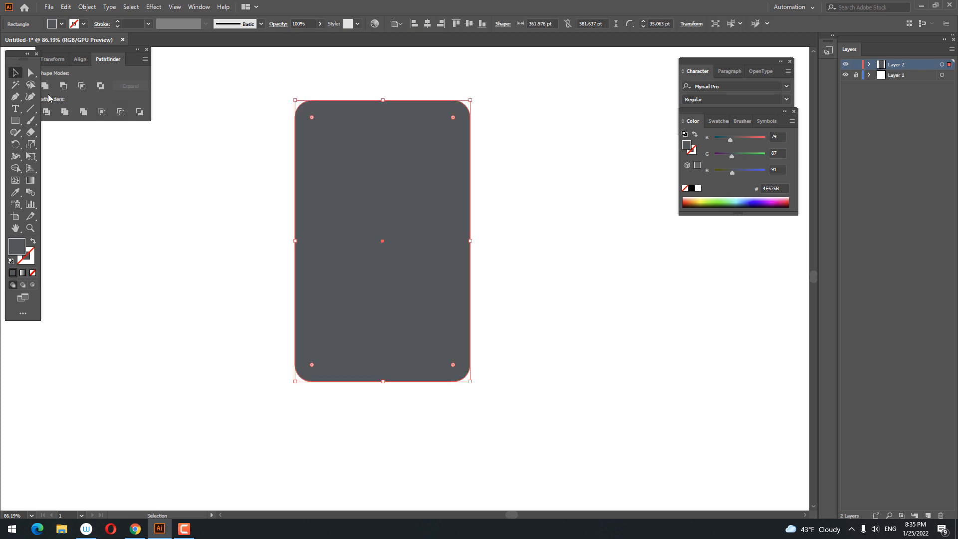
{"action": "left_click", "coordinate": [249, 213]}
{"action": "key", "text": "z"}
{"action": "left_click_drag", "start_coordinate": [298, 214], "coordinate": [283, 251]}
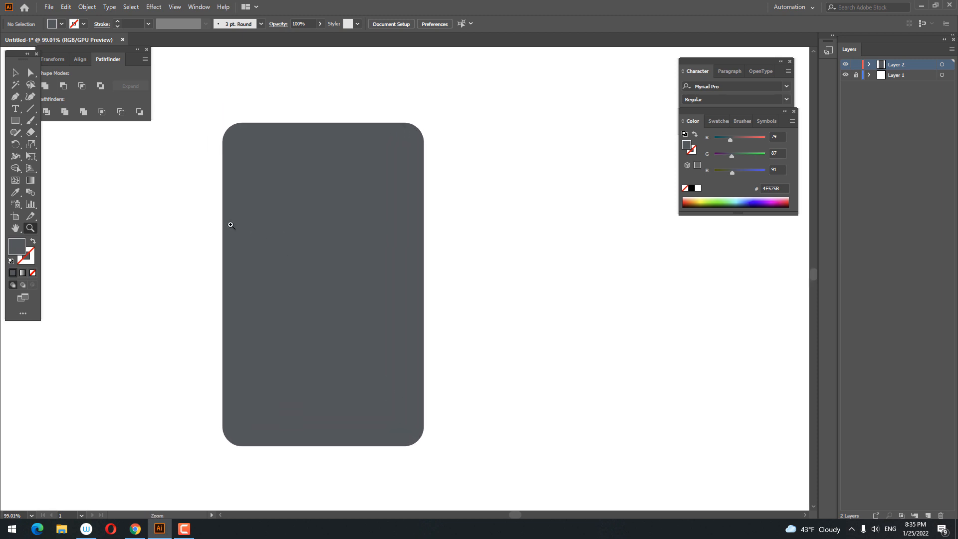
Step: Convert the rounded rectangle to a plain path with Pathfinder Unite and shift the Pathfinder panel clear of the toolbox
{"action": "left_click", "coordinate": [15, 73]}
{"action": "left_click", "coordinate": [345, 239]}
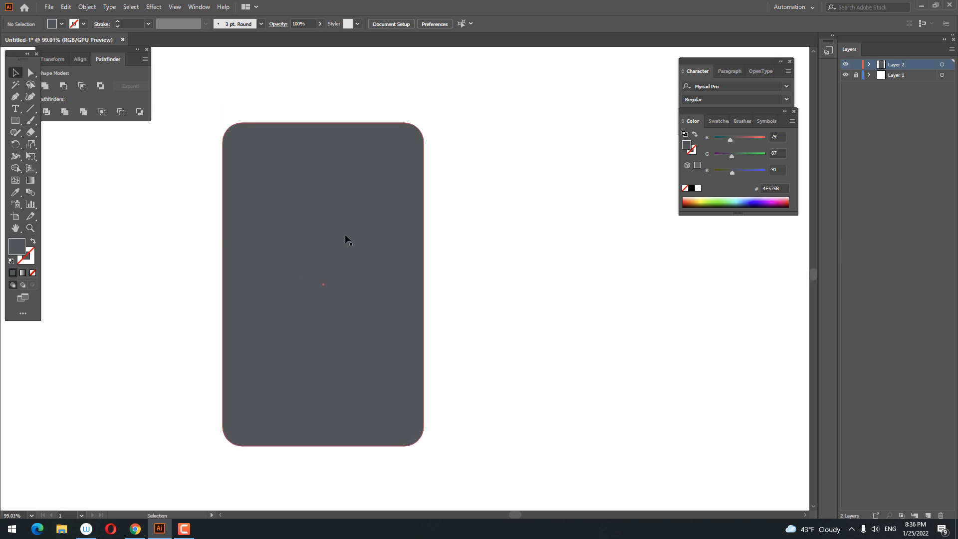
{"action": "left_click", "coordinate": [393, 229]}
{"action": "left_click", "coordinate": [49, 86]}
{"action": "left_click_drag", "start_coordinate": [63, 49], "coordinate": [68, 54]}
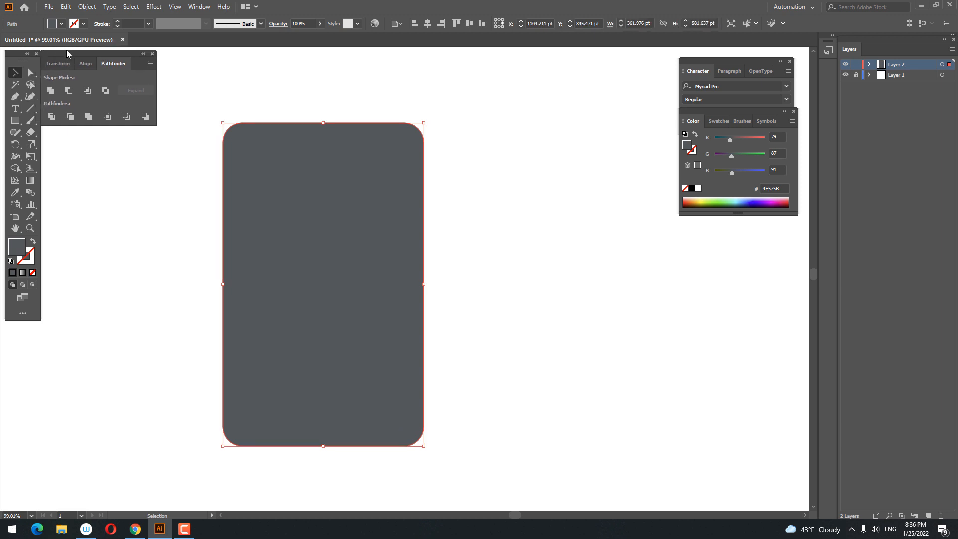
{"action": "left_click", "coordinate": [473, 219]}
{"action": "left_click_drag", "start_coordinate": [468, 279], "coordinate": [480, 265]}
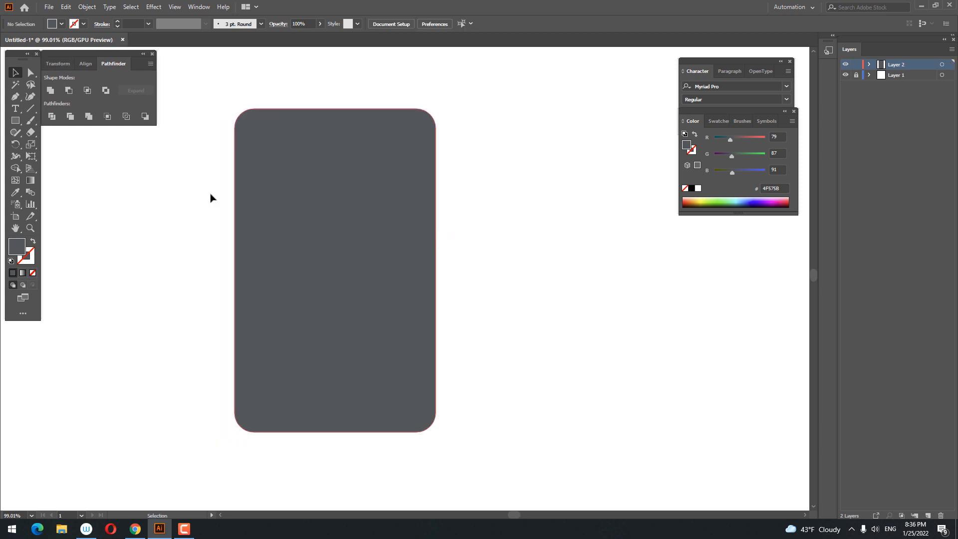
Step: Draw a horizontal bar about 272 by 37 pt near the body's upper edge and round its ends fully
{"action": "left_click_drag", "start_coordinate": [259, 119], "coordinate": [411, 140]}
{"action": "left_click", "coordinate": [28, 73]}
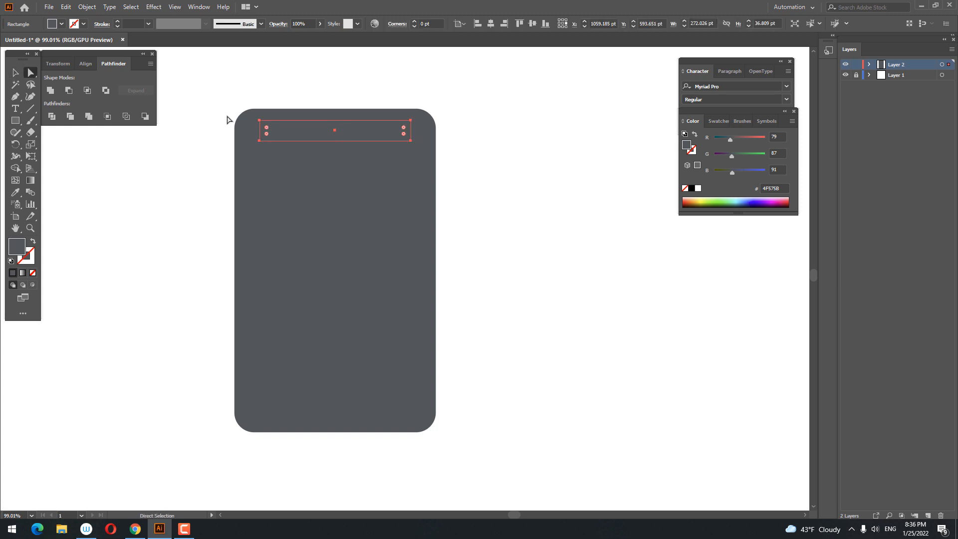
{"action": "left_click_drag", "start_coordinate": [266, 129], "coordinate": [345, 142]}
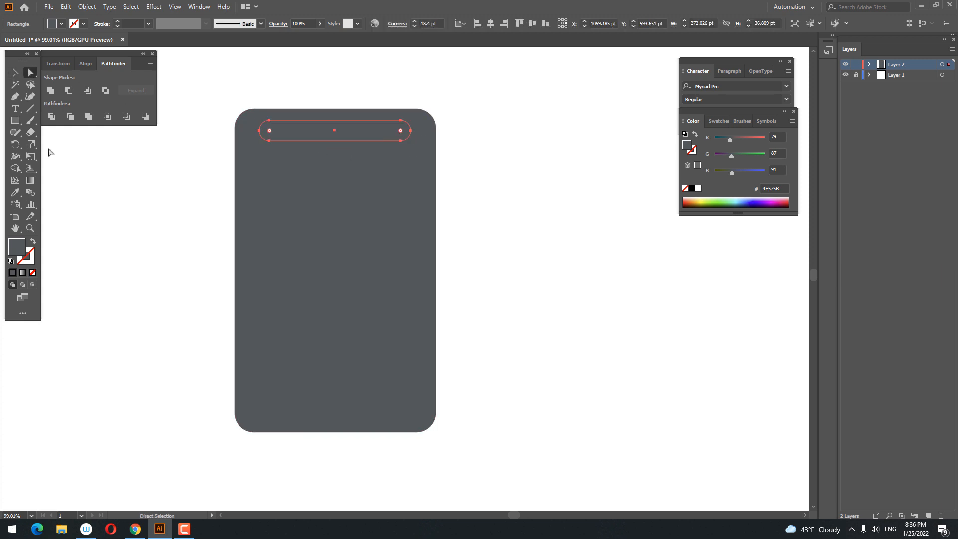
Step: Fill the rounded bar with the darker grey 424749
{"action": "double_click", "coordinate": [18, 254]}
{"action": "left_click", "coordinate": [614, 192]}
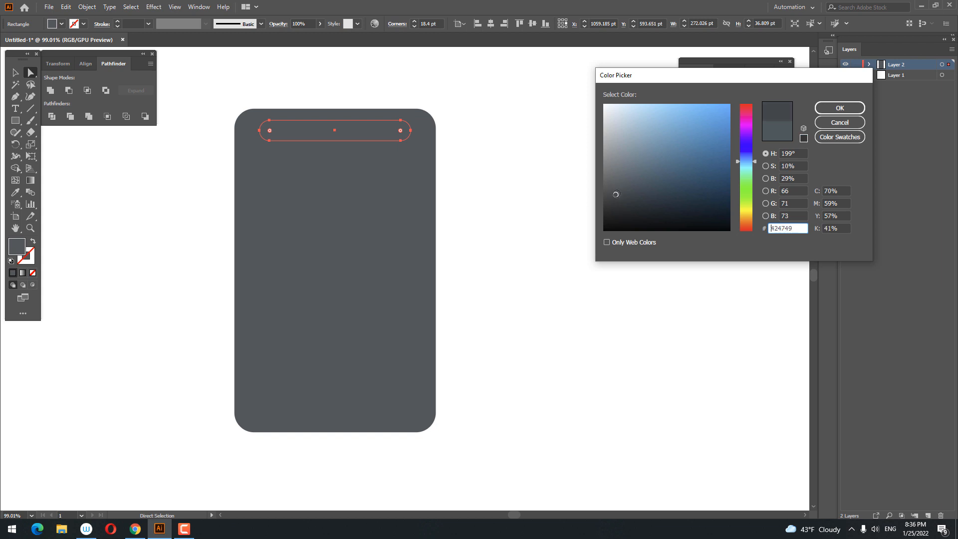
{"action": "left_click", "coordinate": [840, 107]}
{"action": "left_click", "coordinate": [17, 74]}
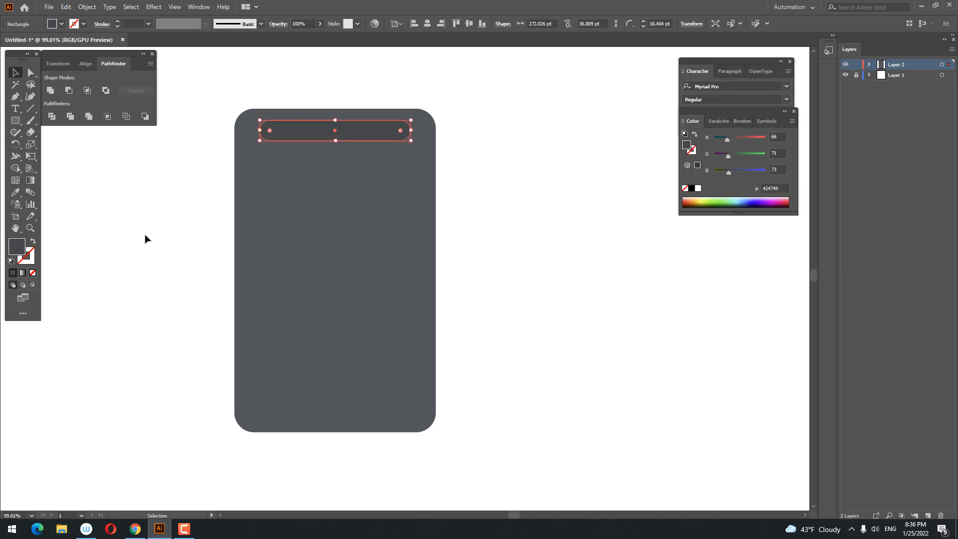
Step: Widen the dark bar to about 285 pt and centre it horizontally on the body
{"action": "left_click", "coordinate": [402, 209]}
{"action": "left_click", "coordinate": [406, 134]}
{"action": "left_click_drag", "start_coordinate": [410, 131], "coordinate": [418, 131]}
{"action": "left_click_drag", "start_coordinate": [513, 205], "coordinate": [182, 62]}
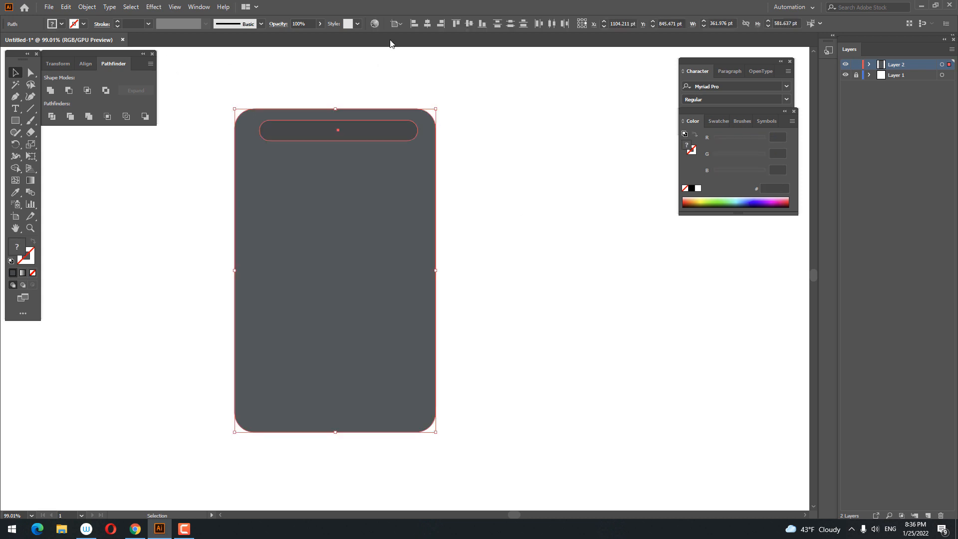
{"action": "left_click", "coordinate": [427, 24]}
{"action": "left_click", "coordinate": [541, 291]}
{"action": "left_click_drag", "start_coordinate": [540, 291], "coordinate": [532, 282]}
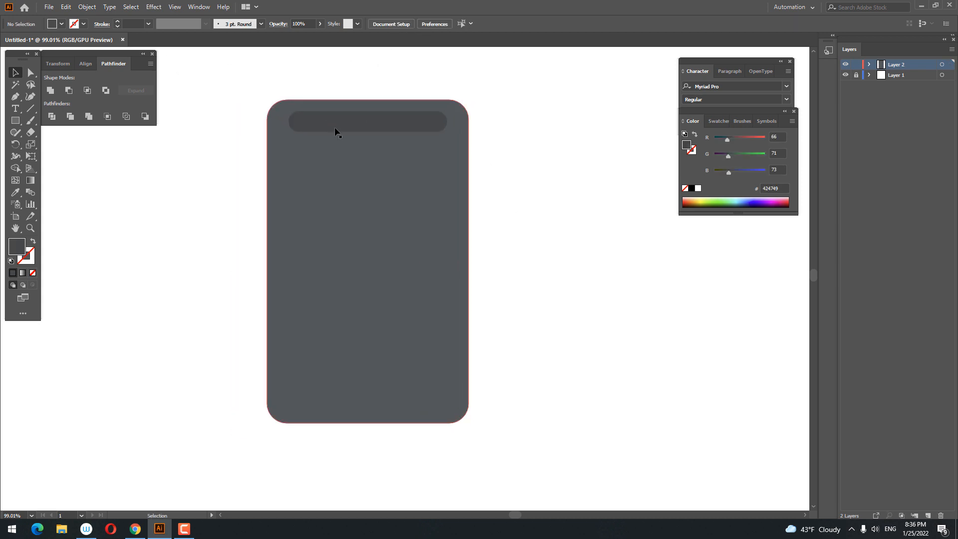
Step: Draw a thin strip about 261 by 11 pt inside the dark bar and round its ends fully
{"action": "key", "text": "z"}
{"action": "left_click_drag", "start_coordinate": [335, 113], "coordinate": [456, 157]}
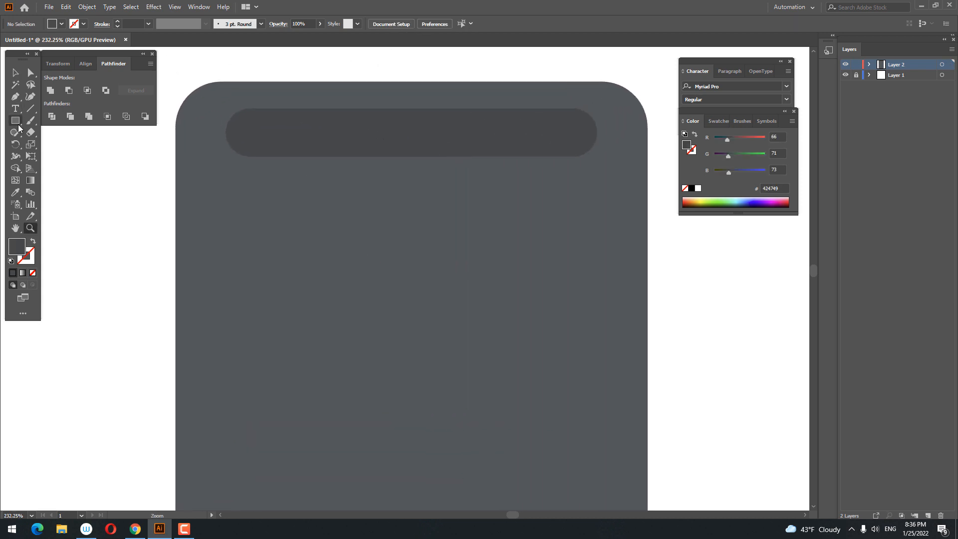
{"action": "left_click", "coordinate": [15, 122]}
{"action": "left_click_drag", "start_coordinate": [245, 126], "coordinate": [585, 141]}
{"action": "key", "text": "a"}
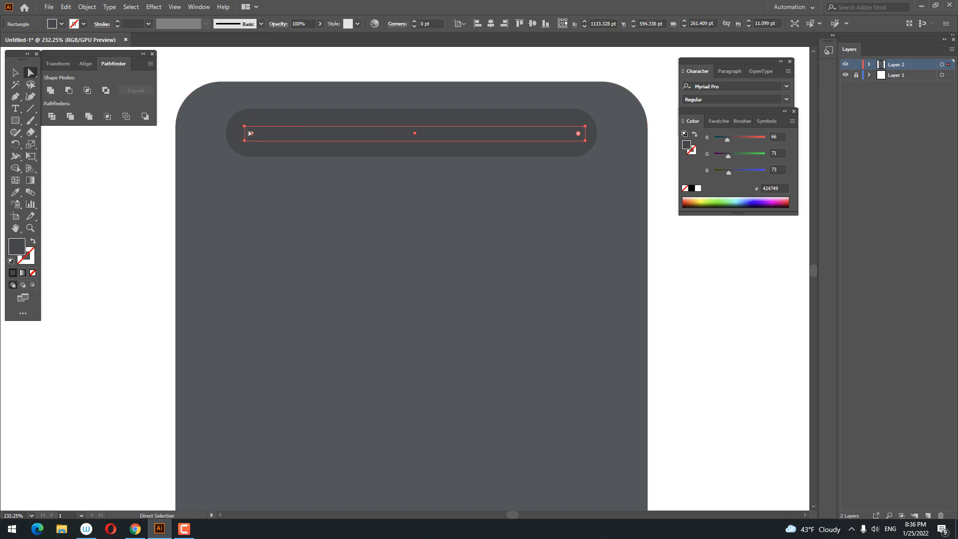
{"action": "left_click_drag", "start_coordinate": [251, 134], "coordinate": [399, 158]}
{"action": "key", "text": "v"}
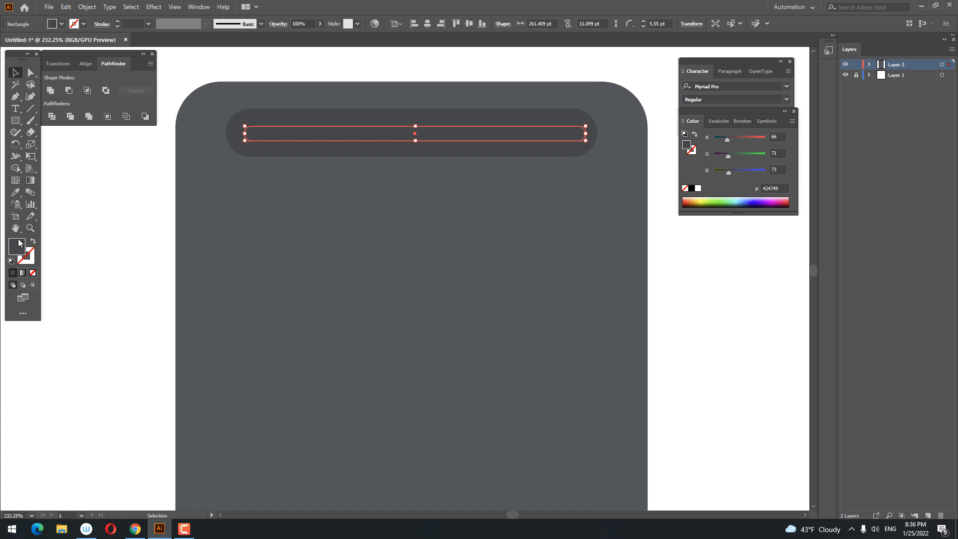
Step: Fill the thin strip with the light grey 8A8D8E
{"action": "double_click", "coordinate": [16, 246]}
{"action": "type", "text": "8a8d8e"}
{"action": "left_click", "coordinate": [839, 108]}
Step: Centre the light grey strip horizontally with the dark bar and the body
{"action": "left_click_drag", "start_coordinate": [689, 279], "coordinate": [461, 40]}
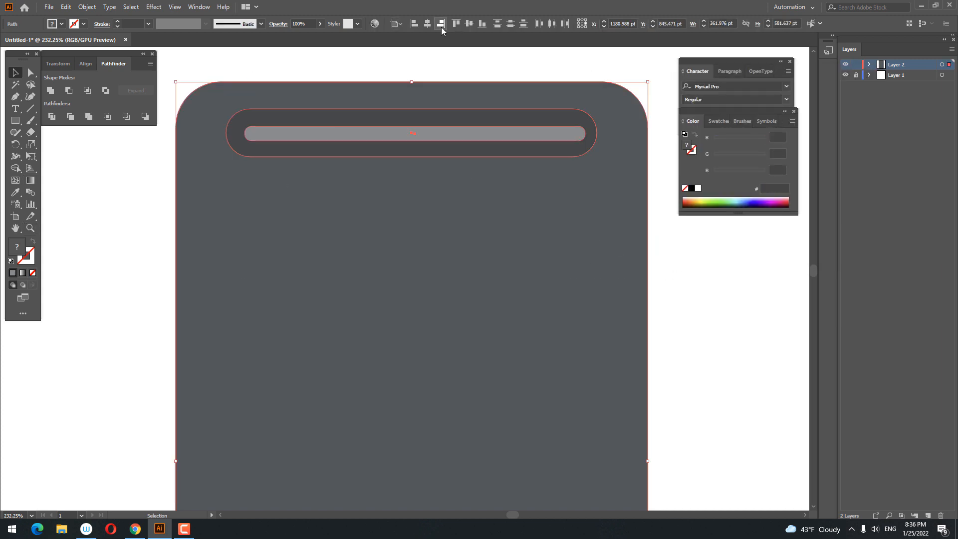
{"action": "left_click", "coordinate": [530, 134]}
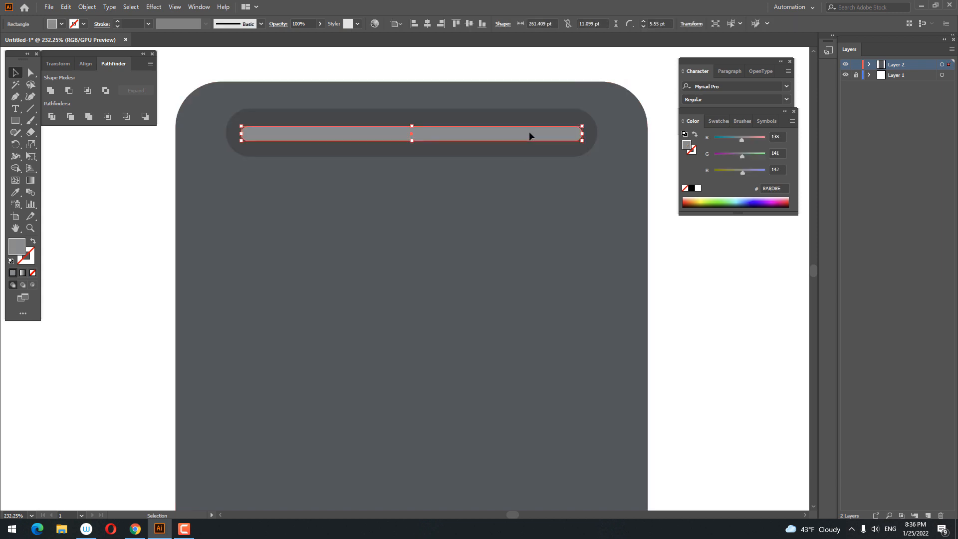
{"action": "left_click_drag", "start_coordinate": [529, 132], "coordinate": [520, 135]}
{"action": "left_click_drag", "start_coordinate": [680, 274], "coordinate": [388, 43]}
{"action": "left_click", "coordinate": [84, 249]}
{"action": "key", "text": "ctrl+space"}
{"action": "left_click_drag", "start_coordinate": [177, 213], "coordinate": [2, 253]}
{"action": "left_click", "coordinate": [15, 72]}
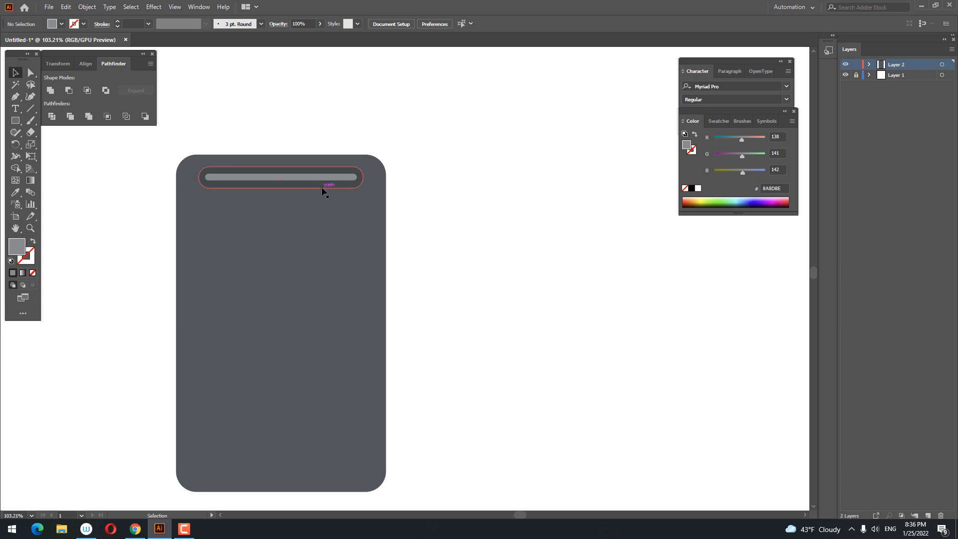
{"action": "left_click", "coordinate": [323, 178]}
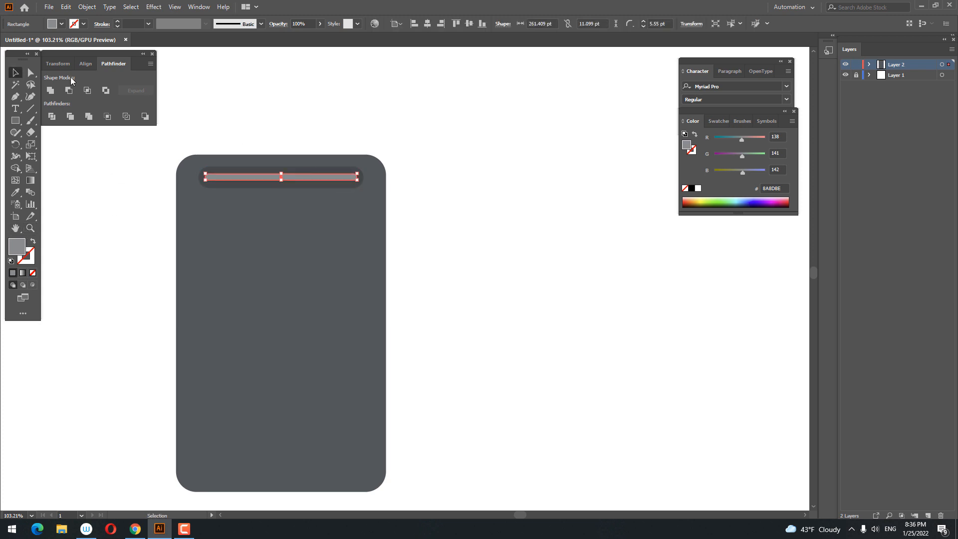
{"action": "left_click", "coordinate": [358, 184], "text": "shift"}
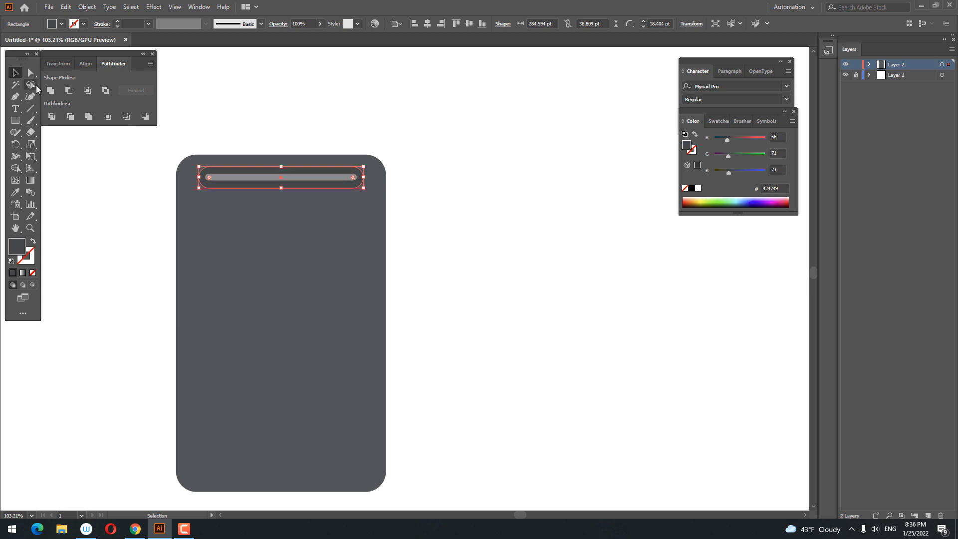
{"action": "left_click", "coordinate": [475, 304]}
Step: Draw a dark grey rectangle about 285 by 189 pt below the top bar, matching the bar's width
{"action": "left_click_drag", "start_coordinate": [474, 304], "coordinate": [515, 326]}
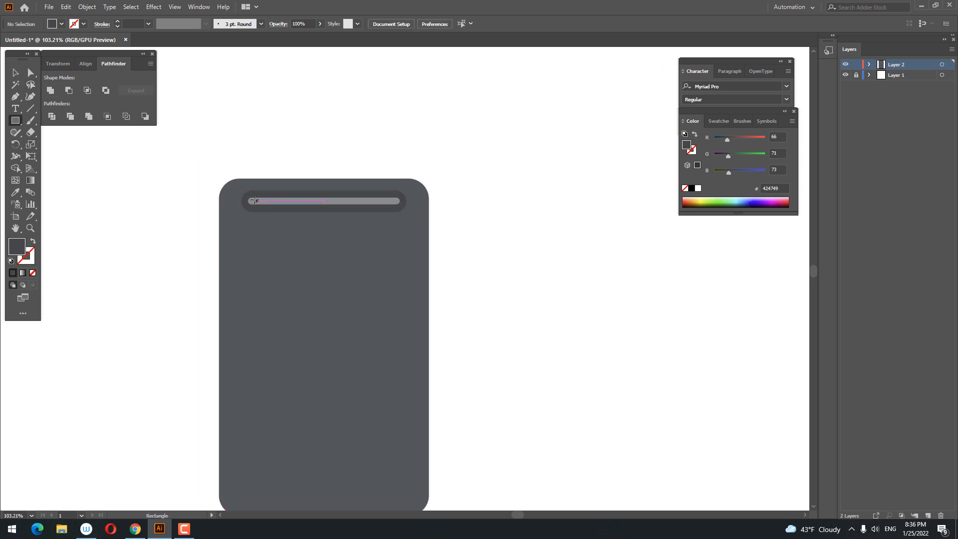
{"action": "left_click_drag", "start_coordinate": [344, 330], "coordinate": [345, 241]}
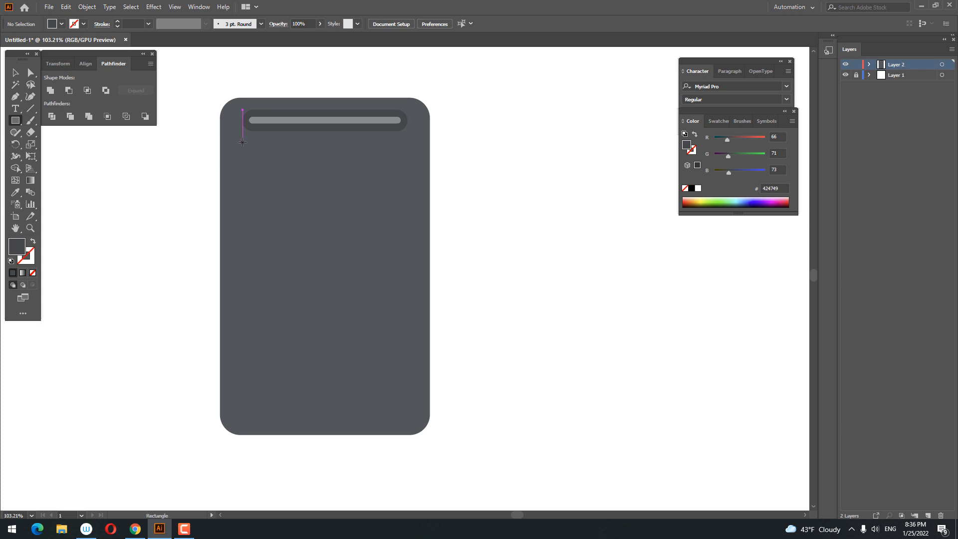
{"action": "mouse_move", "coordinate": [243, 157]}
{"action": "left_mouse_down"}
{"action": "mouse_move", "coordinate": [331, 196]}
{"action": "mouse_move", "coordinate": [407, 266]}
{"action": "left_mouse_up"}
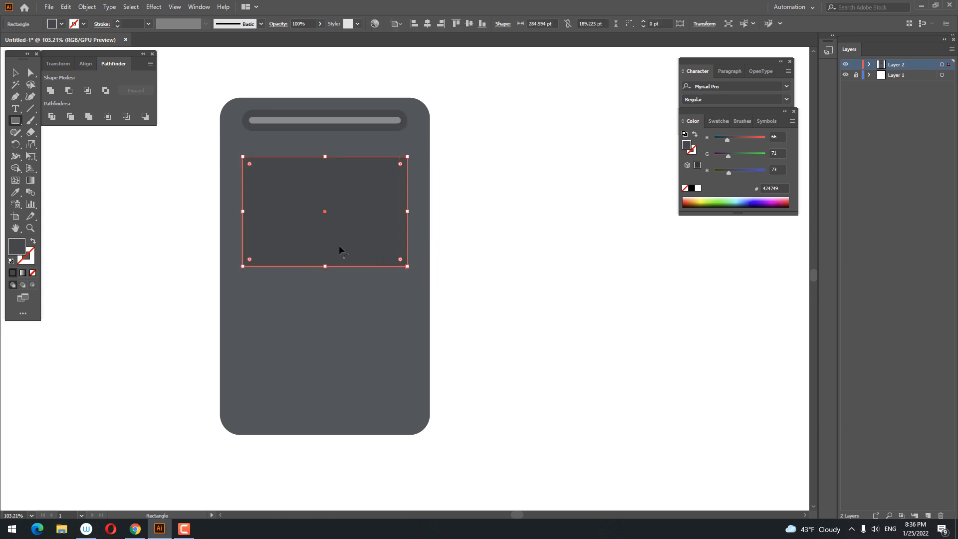
Step: Round the new rectangle's corners to about 20 pt and move it slightly upward on the body
{"action": "left_click", "coordinate": [31, 74]}
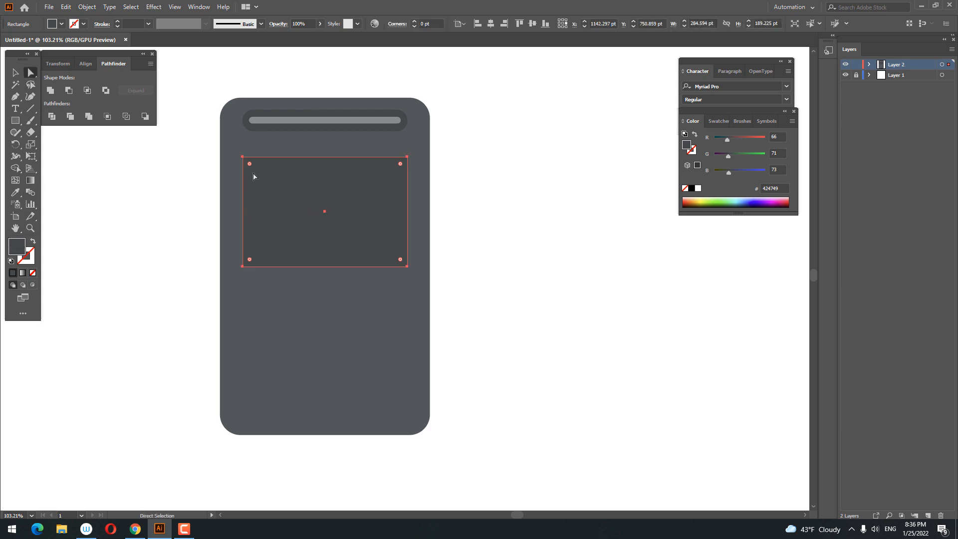
{"action": "left_click_drag", "start_coordinate": [250, 164], "coordinate": [254, 170]}
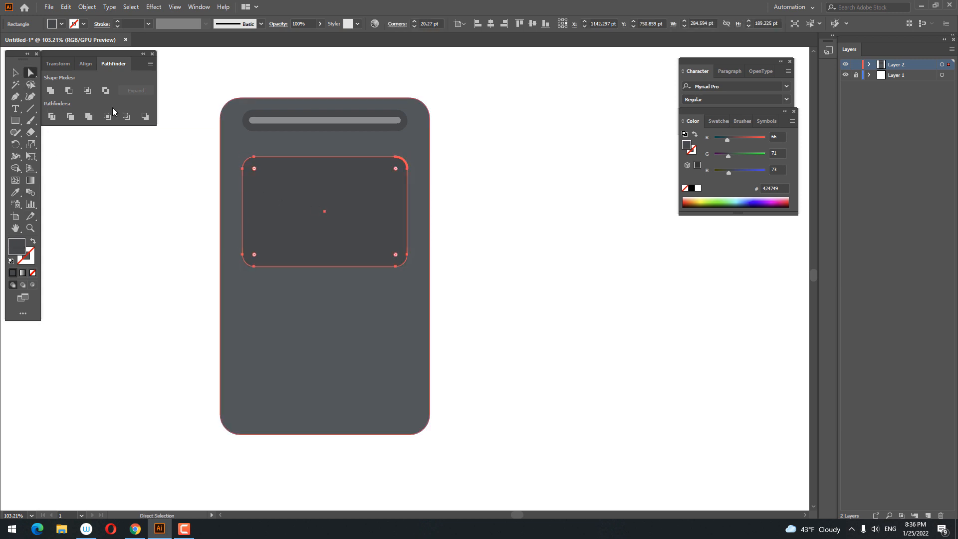
{"action": "left_click", "coordinate": [16, 72]}
{"action": "left_click", "coordinate": [577, 256]}
{"action": "left_click_drag", "start_coordinate": [386, 220], "coordinate": [387, 215]}
{"action": "left_click", "coordinate": [535, 267]}
{"action": "left_click_drag", "start_coordinate": [532, 266], "coordinate": [549, 270]}
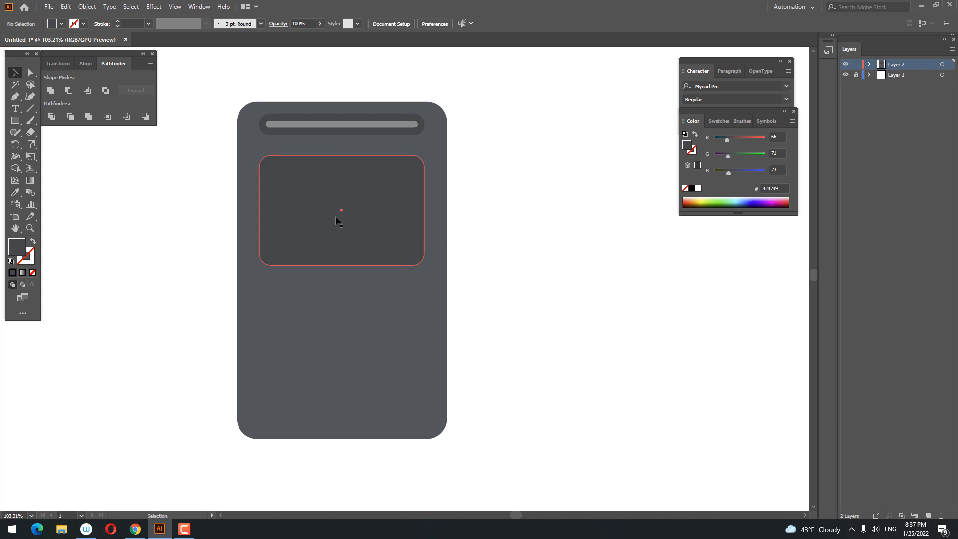
Step: Offset the rounded rectangle's path inward by -10 pt with Miter joins and a miter limit of 4
{"action": "left_click", "coordinate": [337, 214]}
{"action": "left_click", "coordinate": [87, 7]}
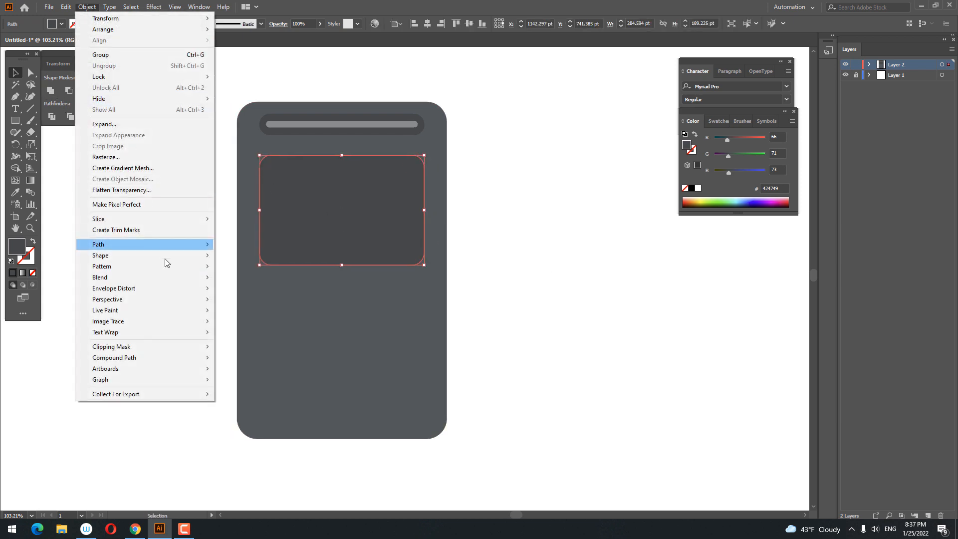
{"action": "mouse_move", "coordinate": [167, 244]}
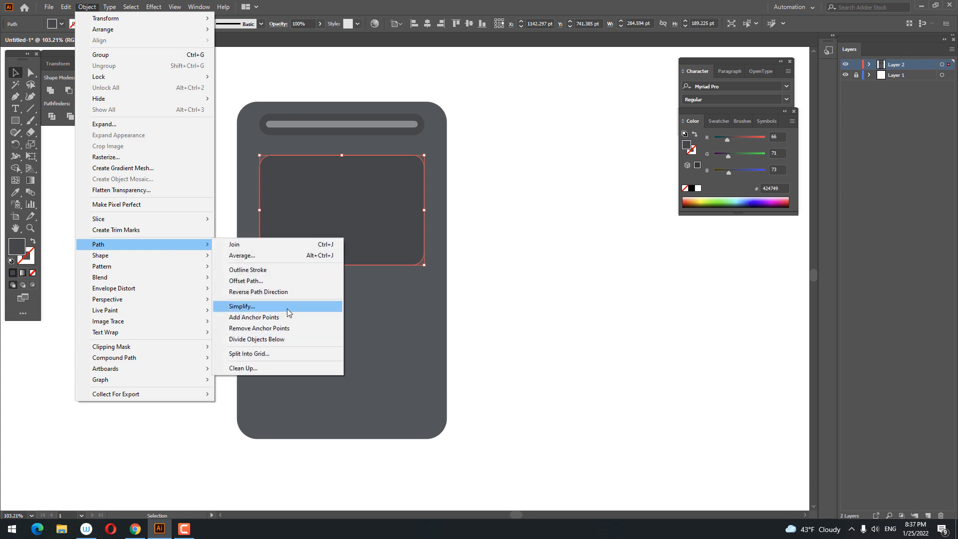
{"action": "left_click", "coordinate": [279, 280]}
{"action": "left_click", "coordinate": [545, 247]}
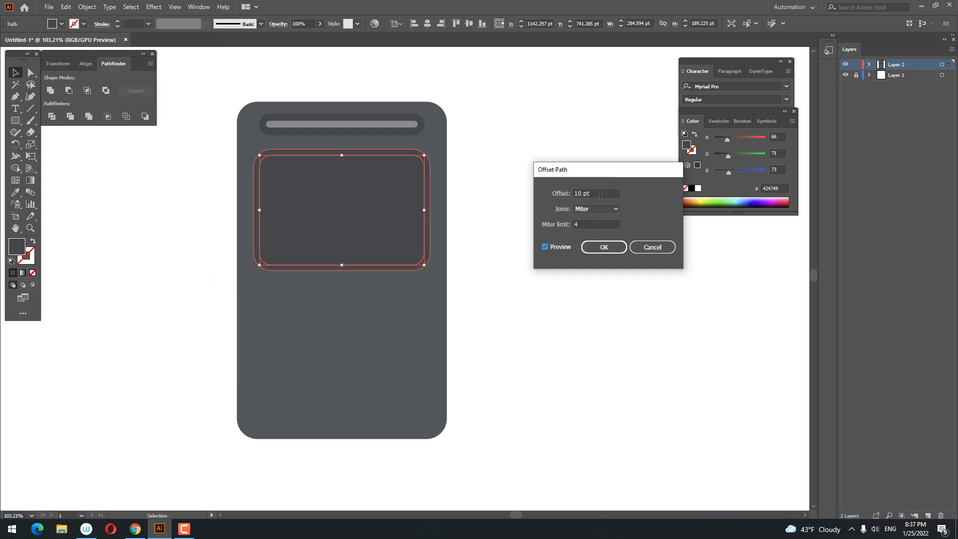
{"action": "key", "text": "Tab"}
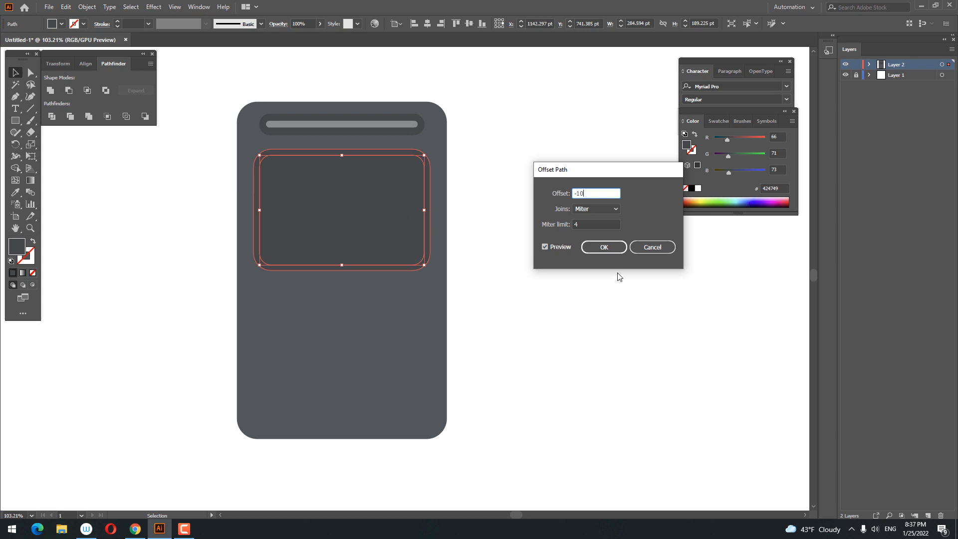
{"action": "left_click", "coordinate": [604, 249]}
Step: Try the blue fills #87B7C6 and #5CB1C4 on the inner rounded rectangle
{"action": "double_click", "coordinate": [15, 247]}
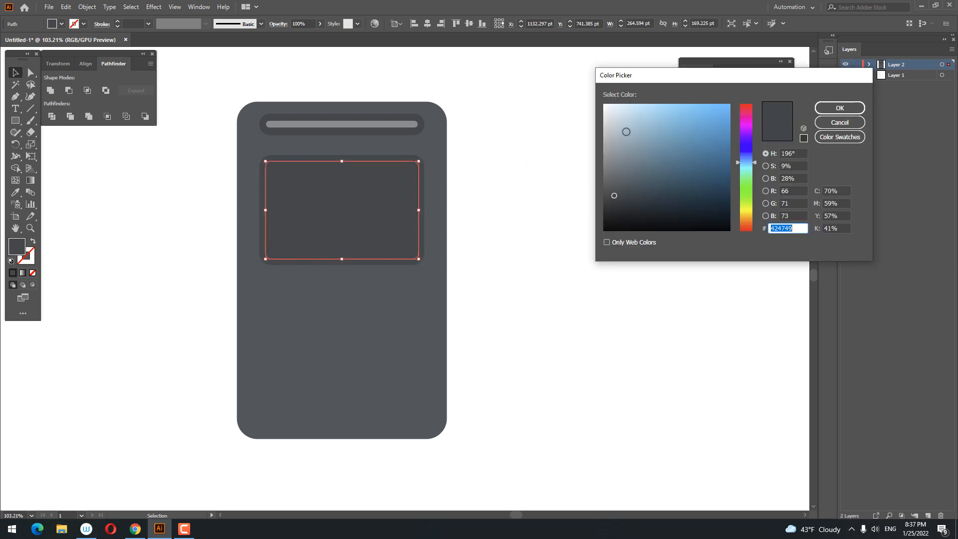
{"action": "mouse_move", "coordinate": [626, 131]}
{"action": "left_mouse_down"}
{"action": "mouse_move", "coordinate": [647, 120]}
{"action": "mouse_move", "coordinate": [656, 126]}
{"action": "mouse_move", "coordinate": [643, 132]}
{"action": "left_mouse_up"}
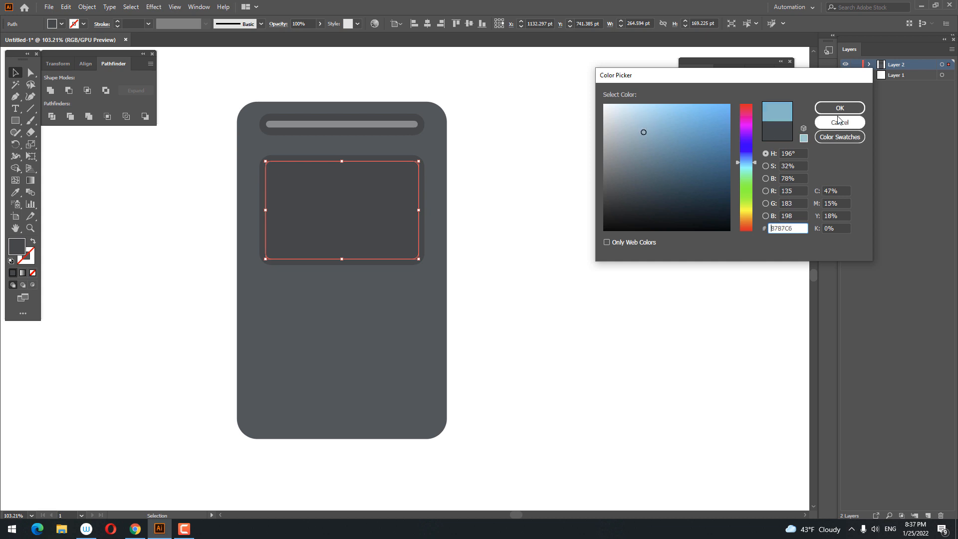
{"action": "left_click", "coordinate": [839, 109]}
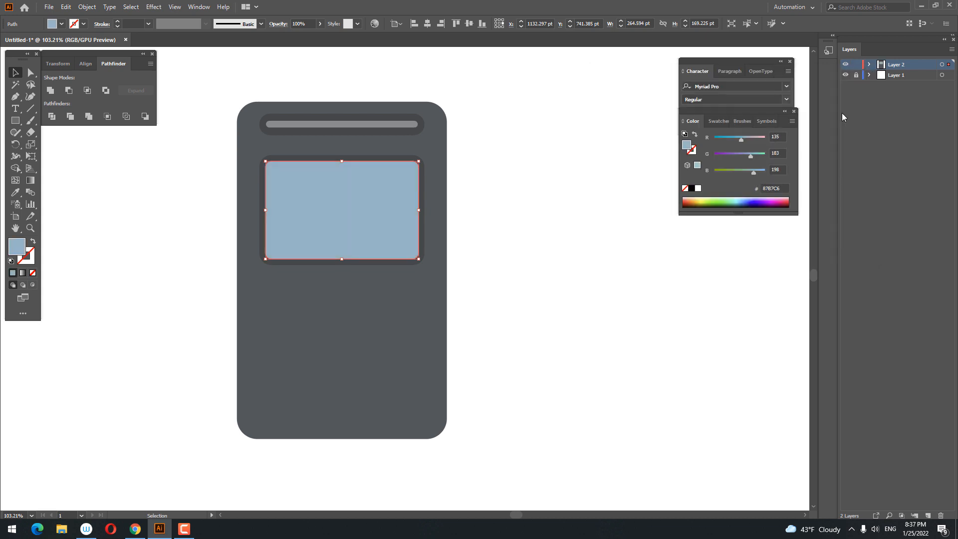
{"action": "double_click", "coordinate": [20, 245]}
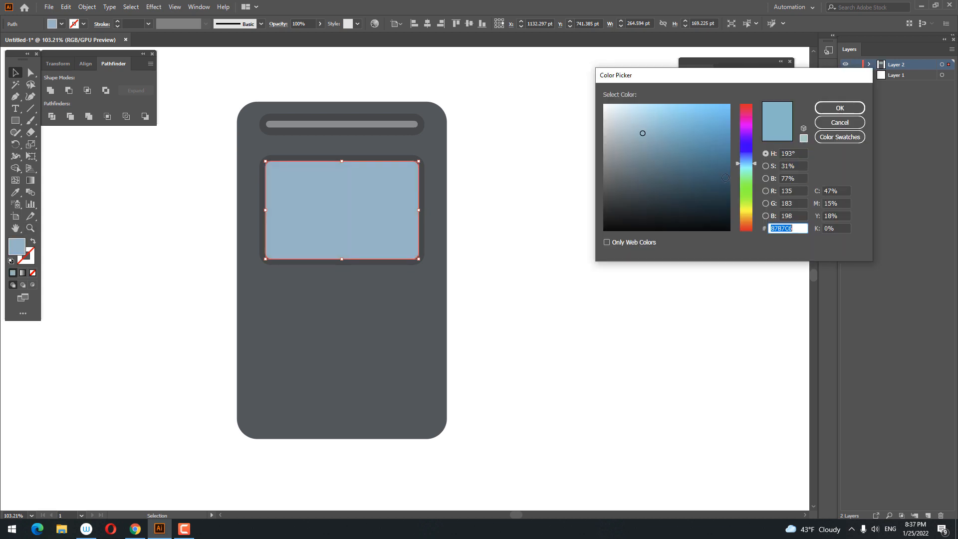
{"action": "left_click_drag", "start_coordinate": [663, 123], "coordinate": [671, 132]}
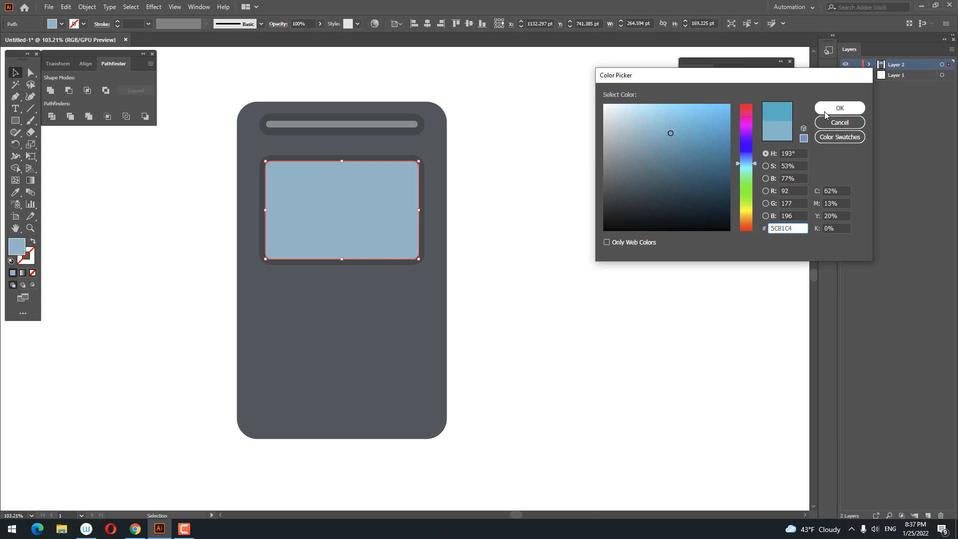
{"action": "left_click", "coordinate": [838, 108]}
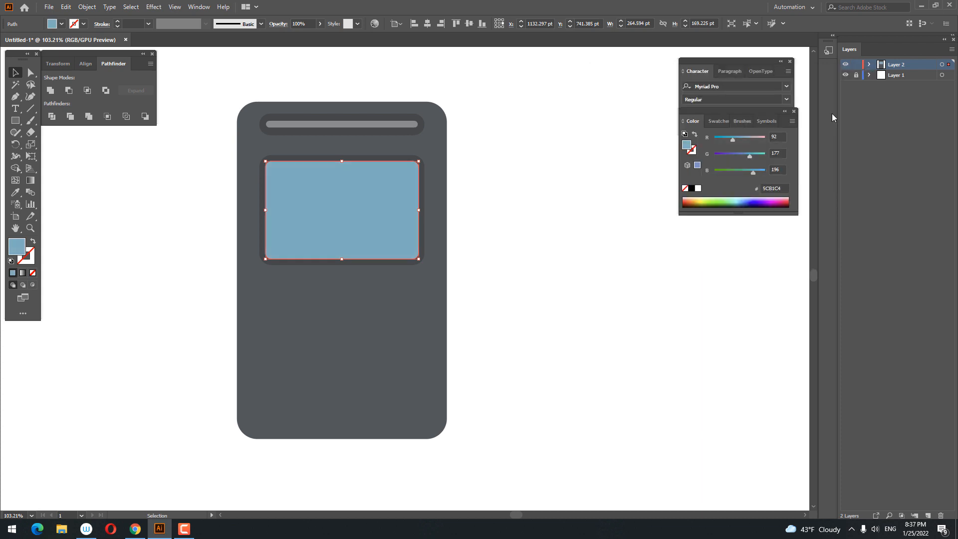
Step: Fill the inner rounded rectangle with light blue #71C3D1 as the device screen
{"action": "double_click", "coordinate": [19, 247]}
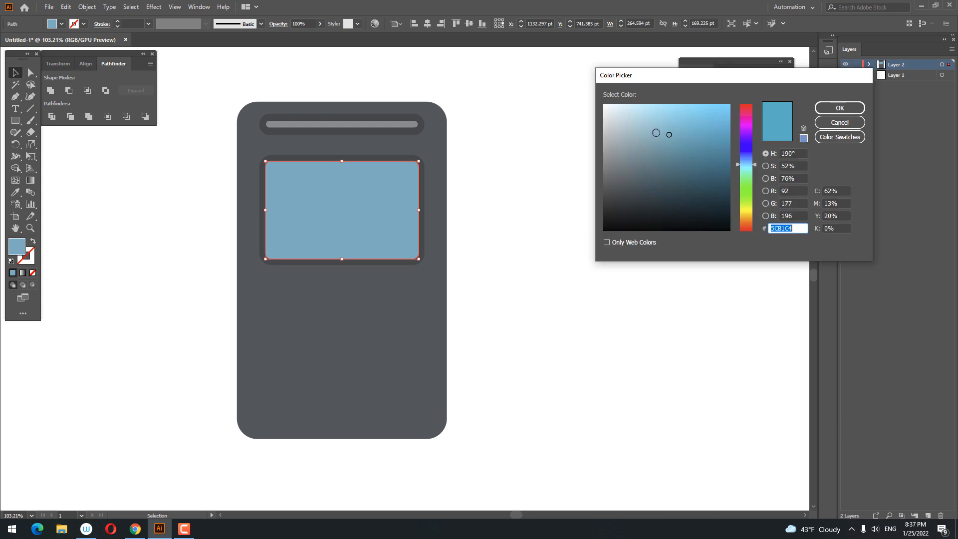
{"action": "left_click_drag", "start_coordinate": [663, 133], "coordinate": [661, 127]}
{"action": "left_click", "coordinate": [790, 108]}
Step: Draw a closed four-point Pen shape about 254 by 169 pt over the screen, with a diagonal from the lower-left corner to the top edge's middle
{"action": "key", "text": "z"}
{"action": "left_click_drag", "start_coordinate": [468, 205], "coordinate": [469, 276]}
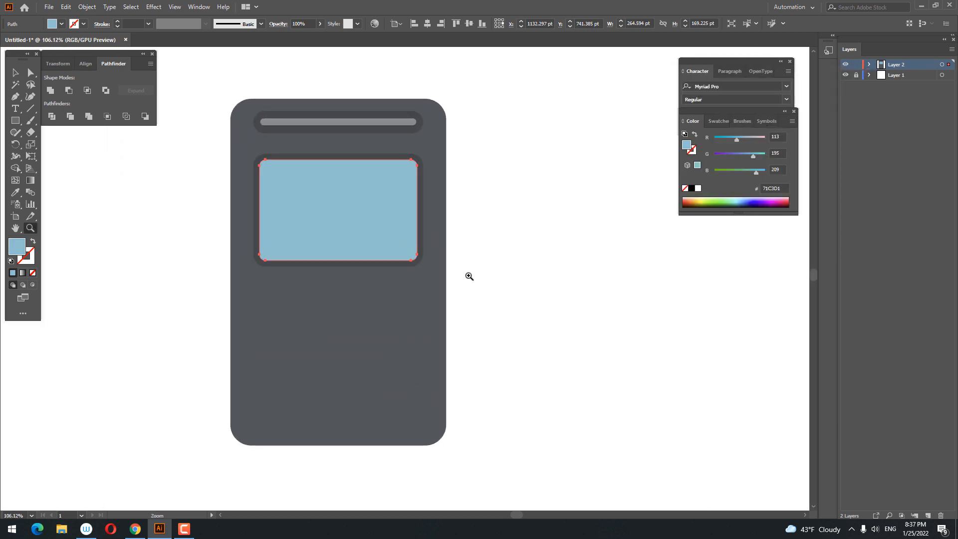
{"action": "left_click_drag", "start_coordinate": [164, 190], "coordinate": [180, 196]}
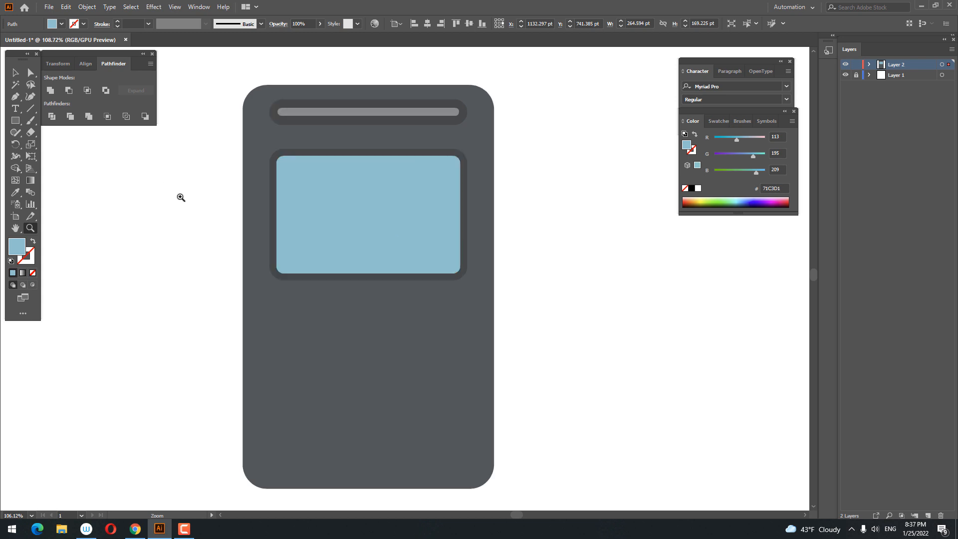
{"action": "left_click", "coordinate": [17, 72]}
{"action": "left_click", "coordinate": [243, 261]}
{"action": "key", "text": "z"}
{"action": "left_click_drag", "start_coordinate": [242, 262], "coordinate": [252, 248]}
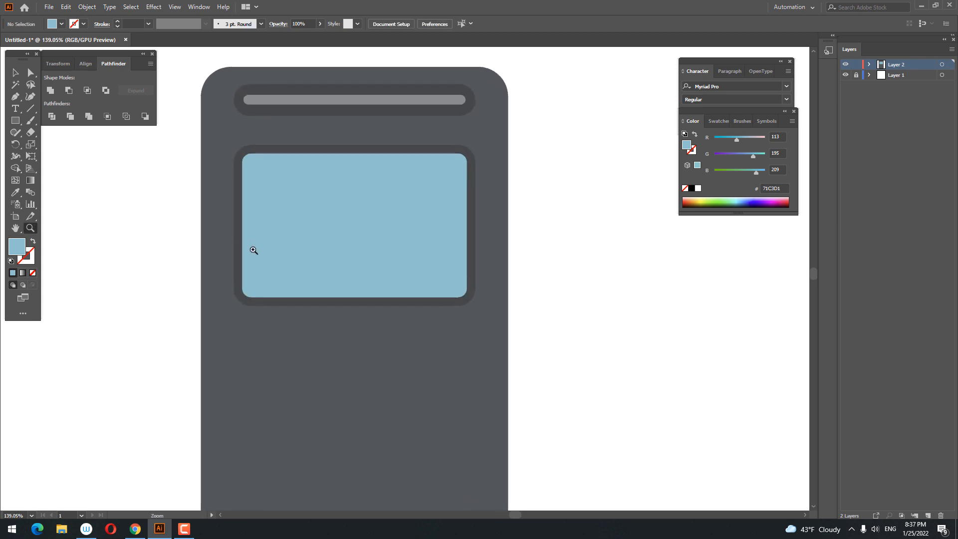
{"action": "left_click", "coordinate": [251, 297]}
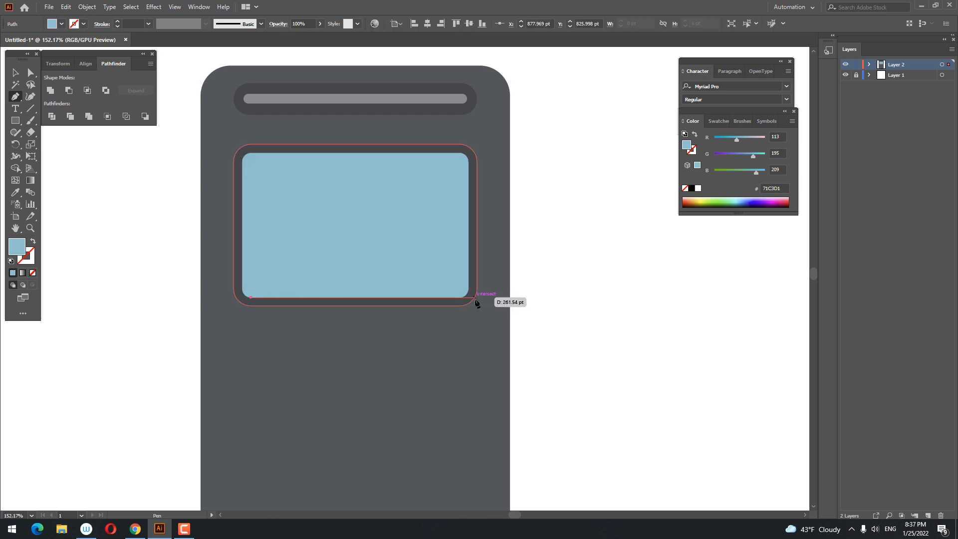
{"action": "left_click", "coordinate": [467, 298]}
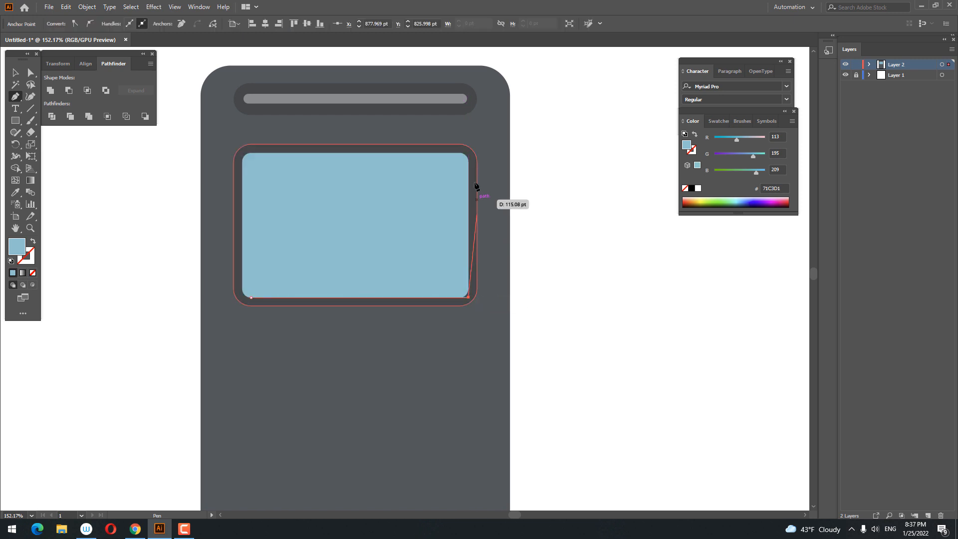
{"action": "left_click", "coordinate": [468, 153]}
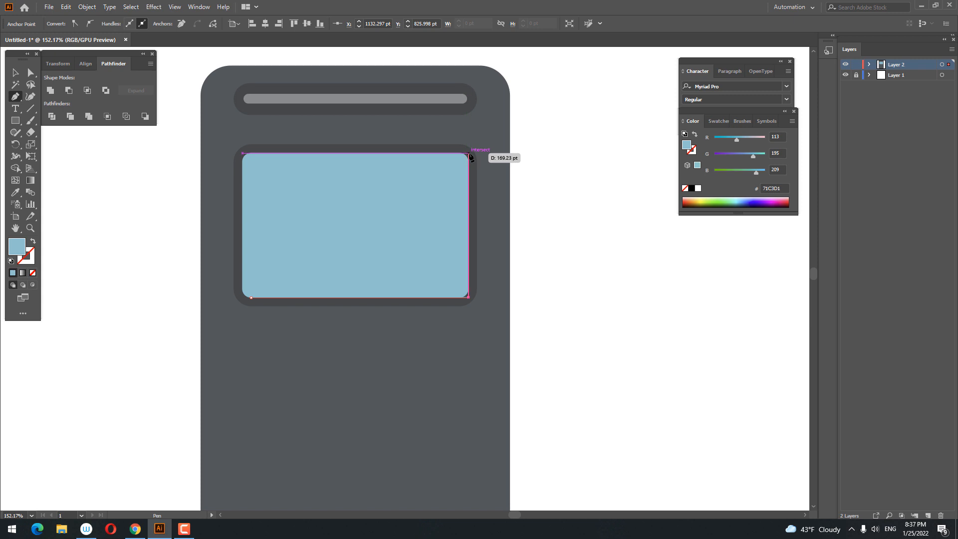
{"action": "left_click", "coordinate": [359, 153]}
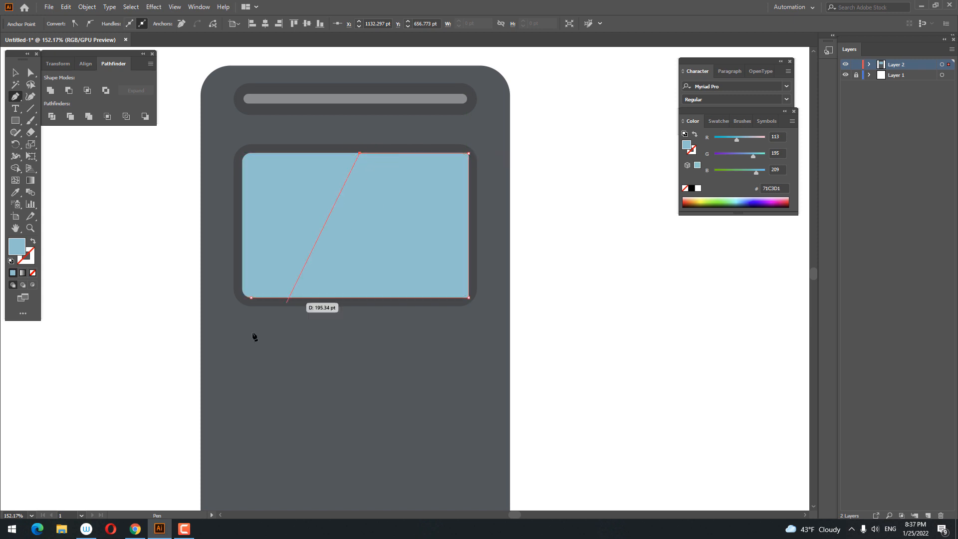
{"action": "left_click", "coordinate": [250, 298]}
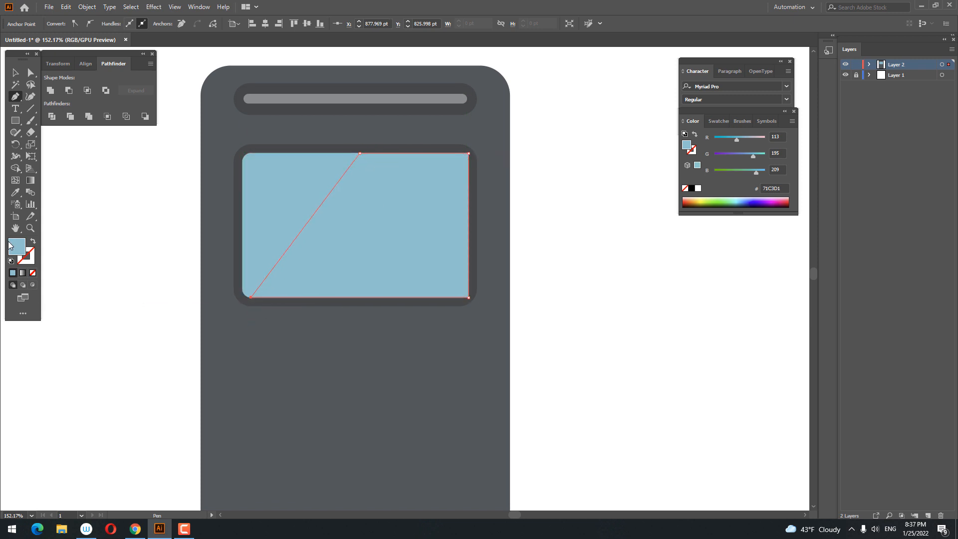
Step: Fill the diagonal-edged shape on the screen with the darker teal blue #5CA3AA
{"action": "double_click", "coordinate": [9, 246]}
{"action": "left_click_drag", "start_coordinate": [662, 127], "coordinate": [661, 146]}
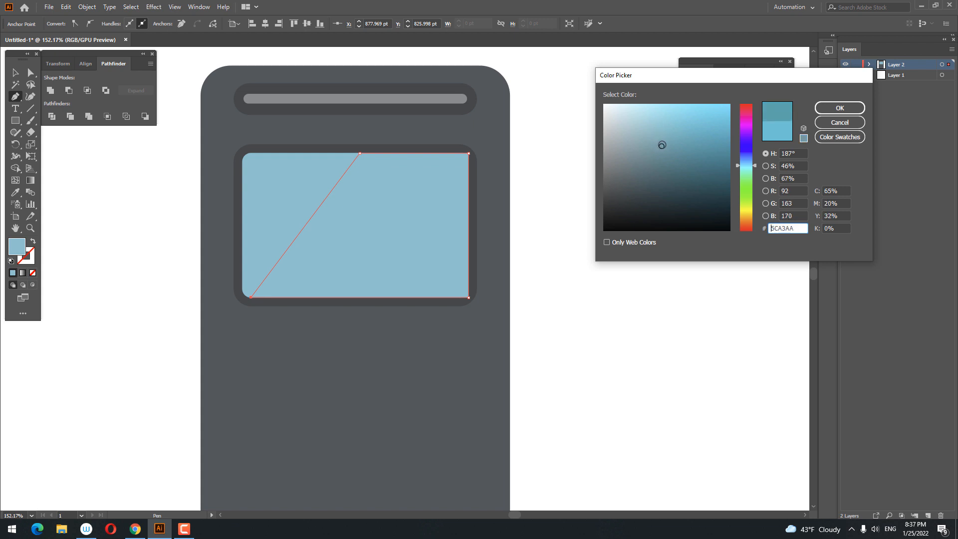
{"action": "left_click", "coordinate": [839, 108]}
Step: Round the shade shape's corner at the middle of the screen's top edge into a wide curve
{"action": "left_click", "coordinate": [31, 73]}
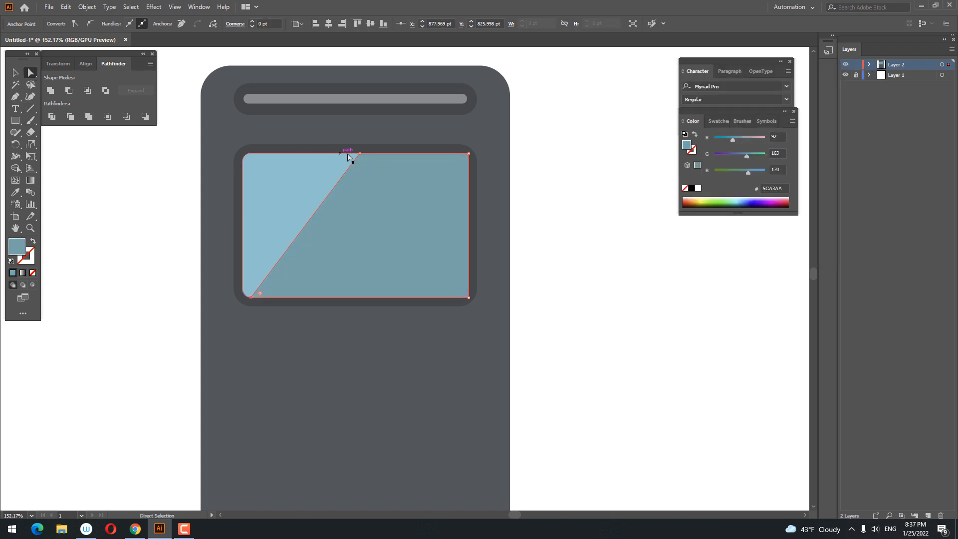
{"action": "left_click", "coordinate": [359, 154]}
{"action": "left_click_drag", "start_coordinate": [365, 163], "coordinate": [419, 216]}
{"action": "key", "text": "z"}
{"action": "left_click_drag", "start_coordinate": [422, 207], "coordinate": [433, 272]}
{"action": "left_click", "coordinate": [15, 72]}
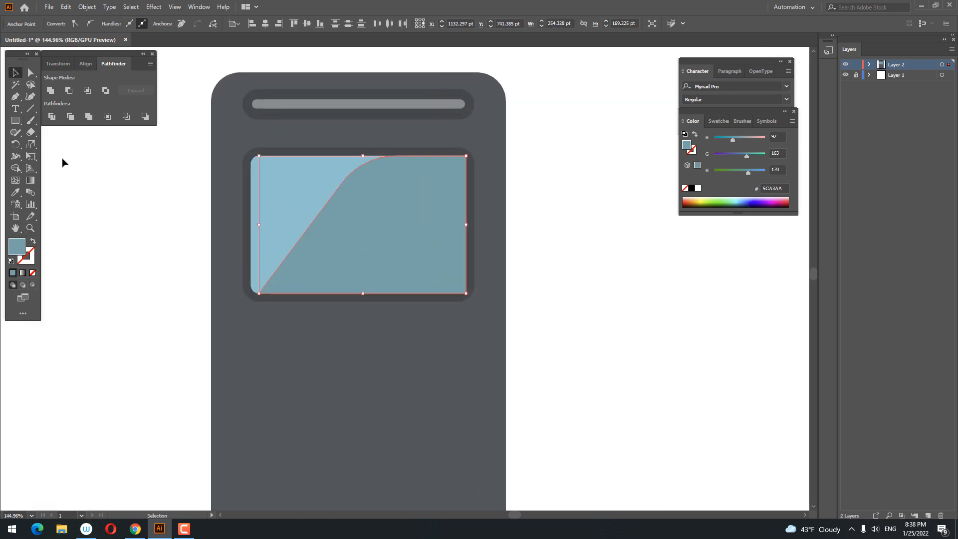
{"action": "left_click", "coordinate": [108, 209]}
Step: Draw a rectangle about 31 by 193 pt over the screen's left edge and slant it by shifting its top edge to the right
{"action": "left_click", "coordinate": [304, 187]}
{"action": "left_click", "coordinate": [16, 121]}
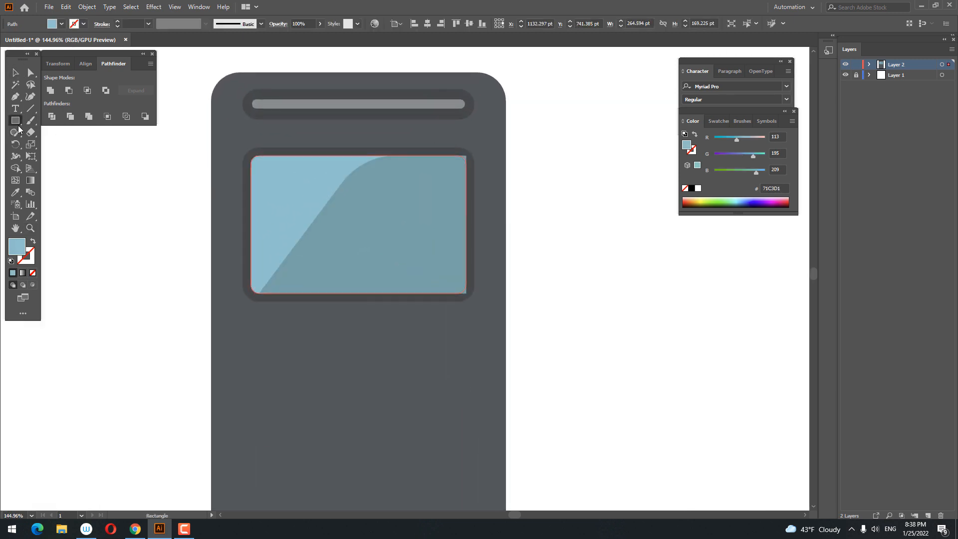
{"action": "left_click_drag", "start_coordinate": [242, 300], "coordinate": [268, 142]}
{"action": "key", "text": "a"}
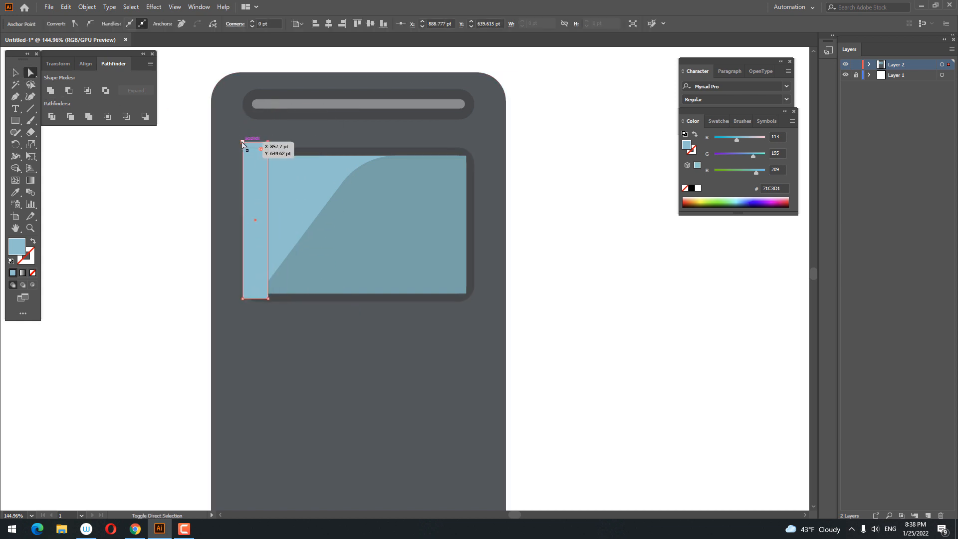
{"action": "left_click_drag", "start_coordinate": [266, 142], "coordinate": [348, 157]}
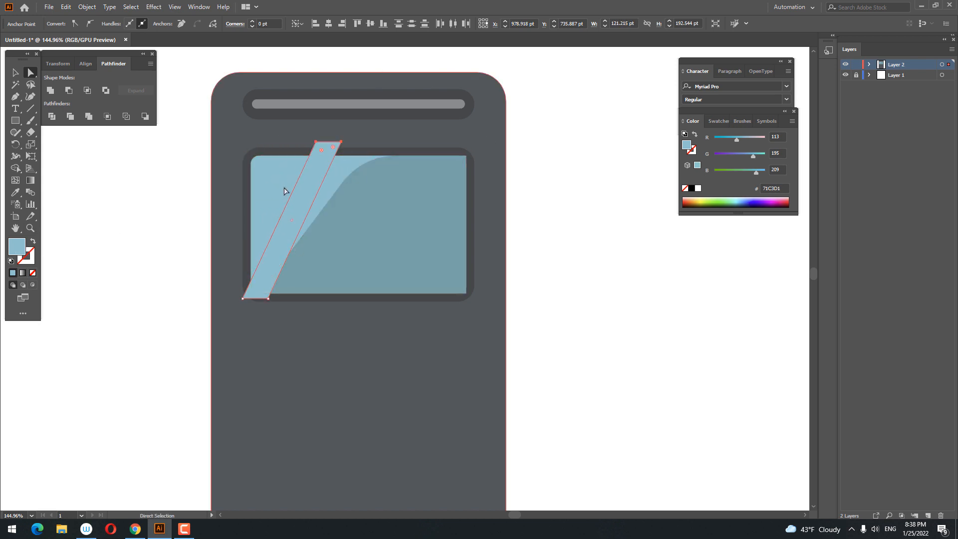
Step: Fill the slanted band with very pale blue #CBF3F7
{"action": "double_click", "coordinate": [16, 247]}
{"action": "left_click_drag", "start_coordinate": [623, 117], "coordinate": [640, 106]}
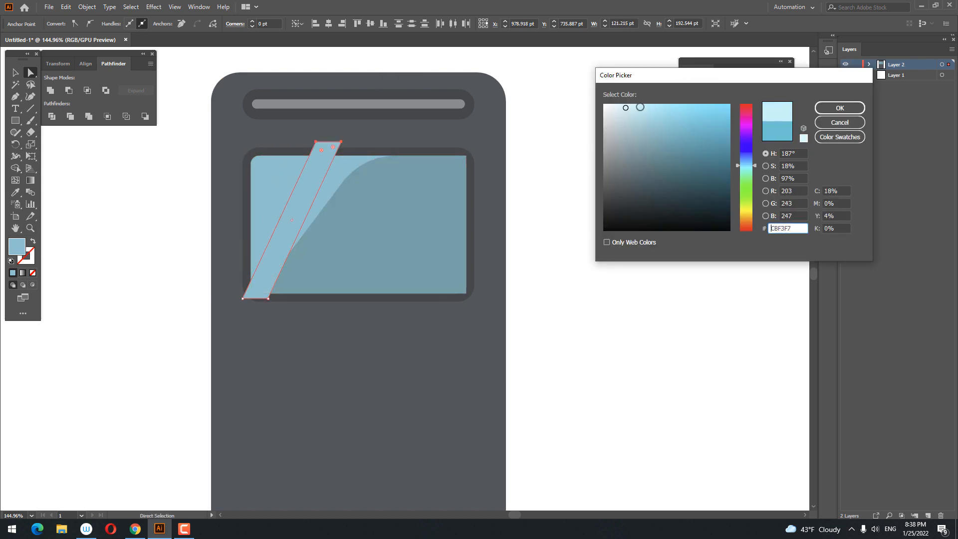
{"action": "left_click", "coordinate": [839, 108]}
Step: Sample the screen's blue for the slanted band and lighten the band's fill to #9FDCE2
{"action": "left_click", "coordinate": [15, 192]}
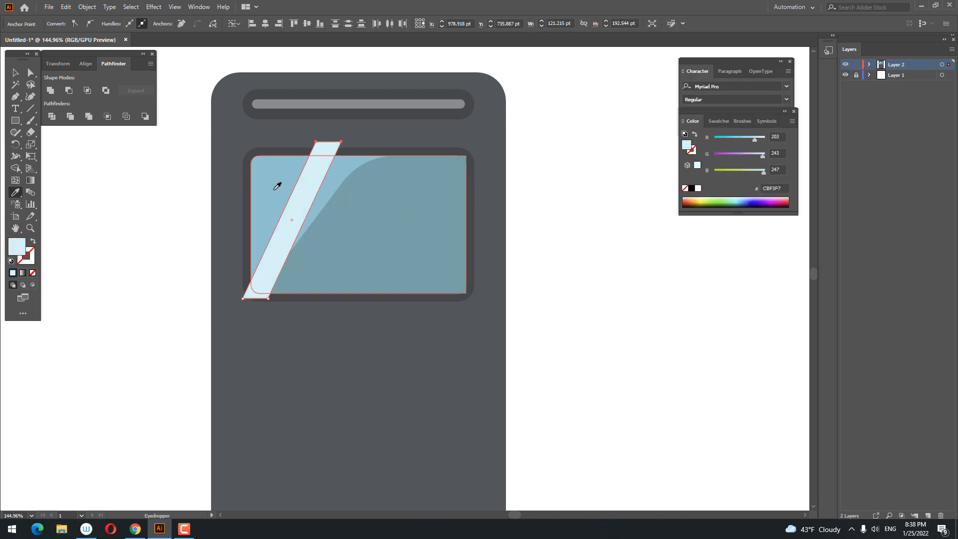
{"action": "left_click", "coordinate": [278, 186]}
{"action": "double_click", "coordinate": [17, 247]}
{"action": "left_click", "coordinate": [647, 118]}
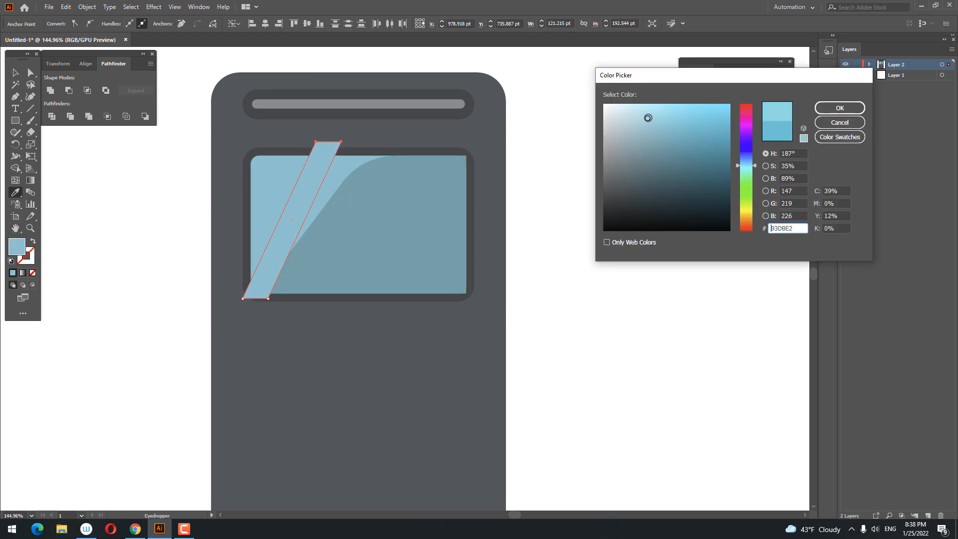
{"action": "left_click", "coordinate": [839, 107]}
Step: Duplicate the slanted band about 127 pt to the right and shift the original about 32 pt to the left
{"action": "key", "text": "z"}
{"action": "left_click_drag", "start_coordinate": [277, 252], "coordinate": [300, 252]}
{"action": "key", "text": "v"}
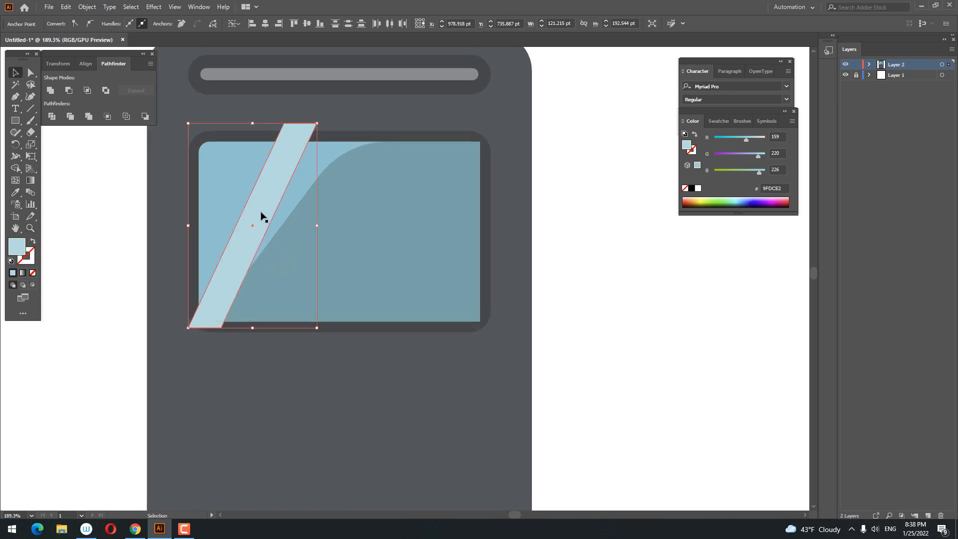
{"action": "left_click_drag", "start_coordinate": [263, 214], "coordinate": [362, 260]}
{"action": "key", "text": "z"}
{"action": "left_click", "coordinate": [14, 71]}
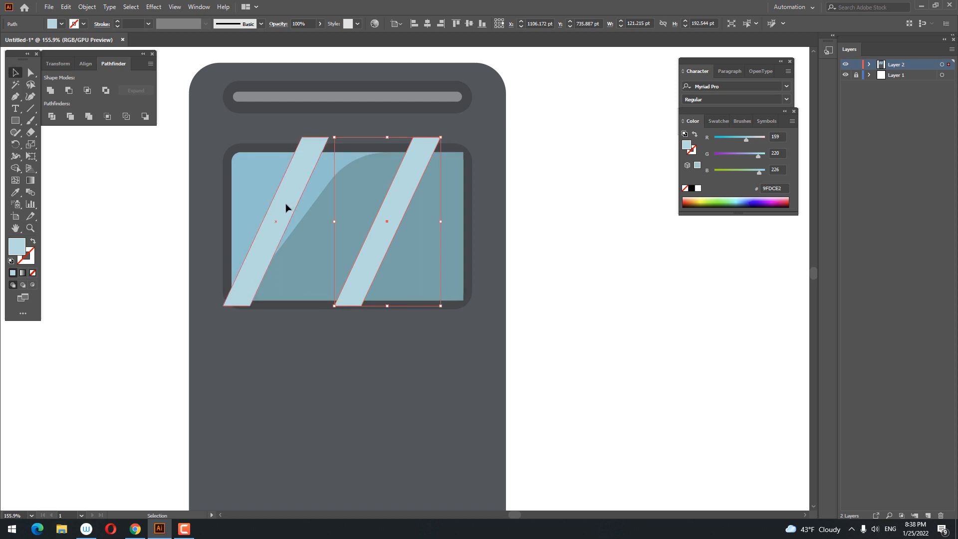
{"action": "left_click_drag", "start_coordinate": [284, 207], "coordinate": [256, 209]}
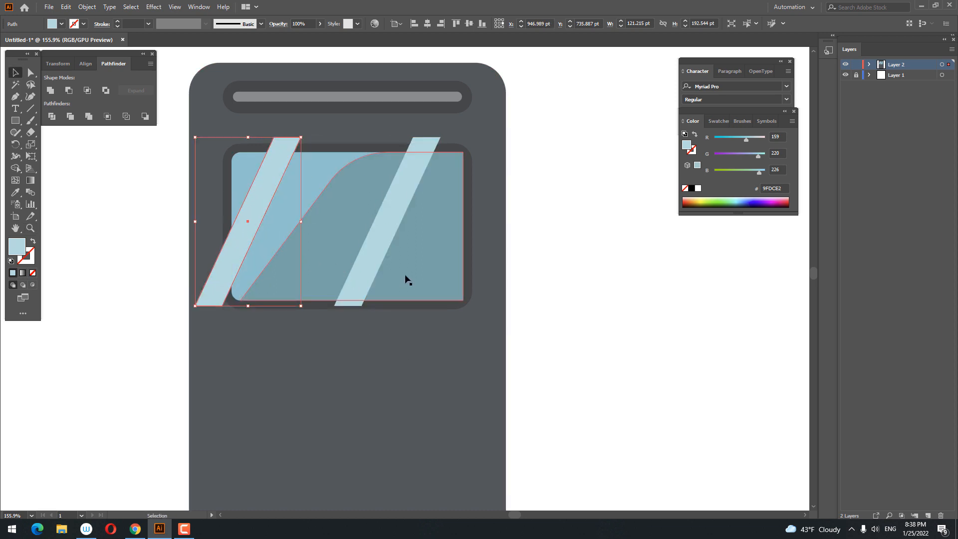
Step: Split the screen, its darker shade shape and both slanted bands into separate pieces with the Pathfinder's Divide
{"action": "left_click", "coordinate": [397, 209], "text": "shift"}
{"action": "left_click", "coordinate": [335, 195], "text": "shift"}
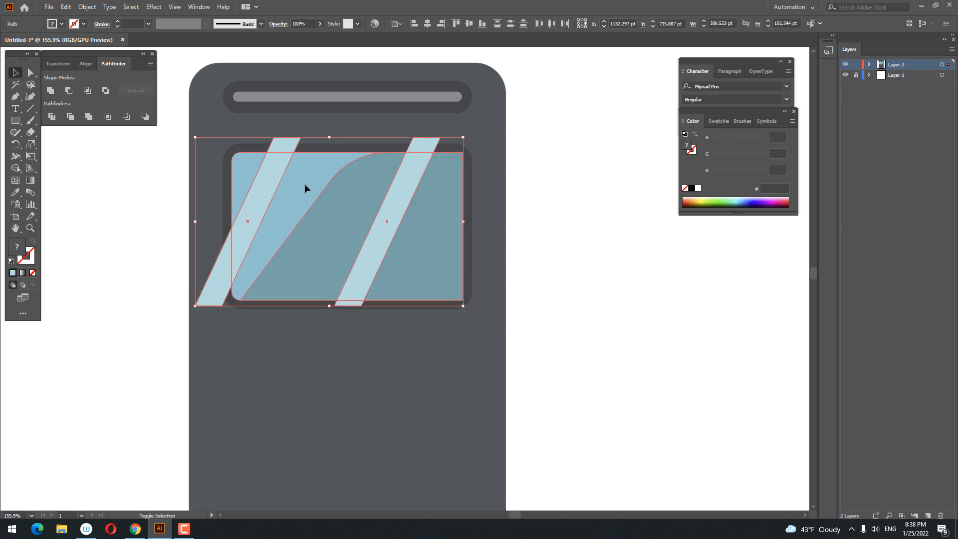
{"action": "left_click", "coordinate": [51, 116]}
Step: Isolate the divided group, delete the shade's right corner pieces and the band ends extending beyond the rounded screen, and leave isolation
{"action": "double_click", "coordinate": [374, 230]}
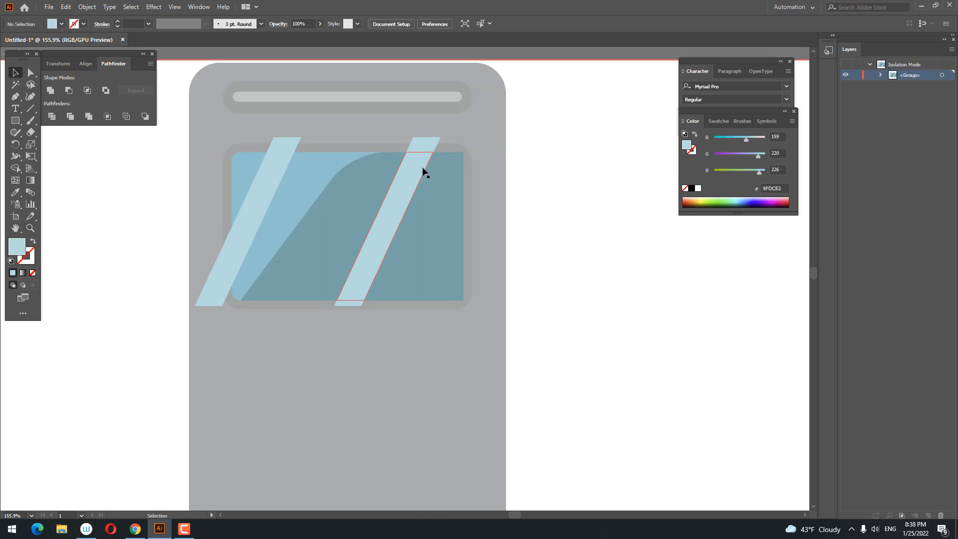
{"action": "left_click", "coordinate": [462, 153]}
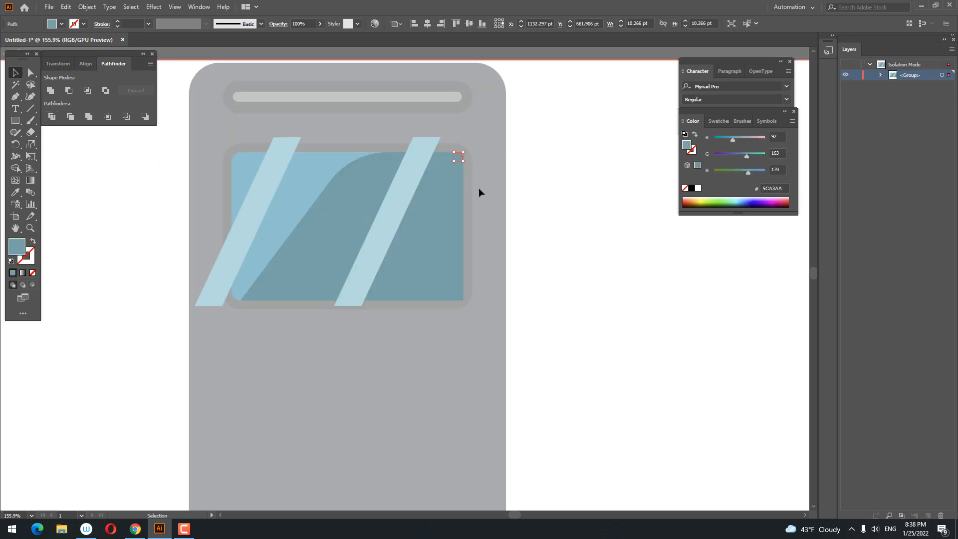
{"action": "left_click", "coordinate": [462, 300]}
{"action": "key", "text": "Delete"}
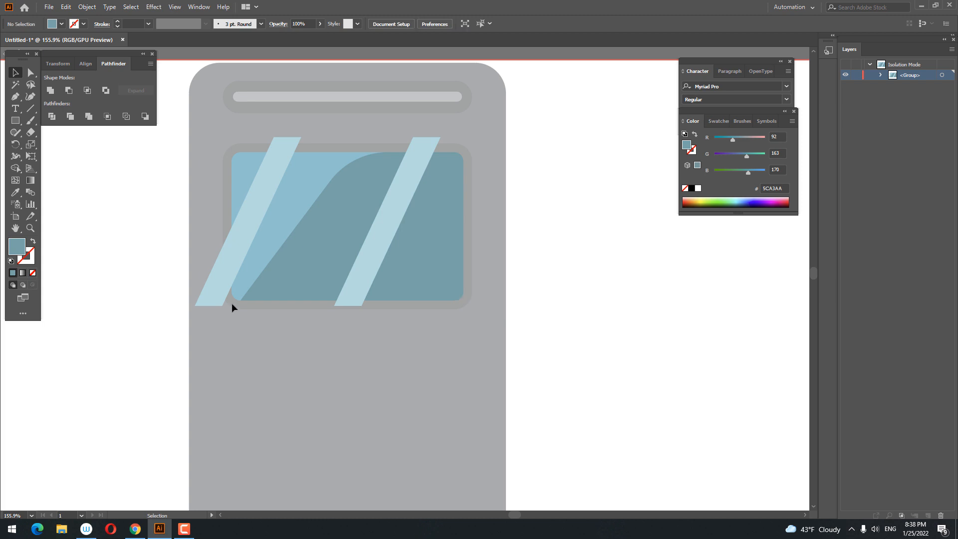
{"action": "left_click", "coordinate": [216, 300]}
{"action": "key", "text": "Delete"}
{"action": "left_click", "coordinate": [286, 142]}
{"action": "key", "text": "Delete"}
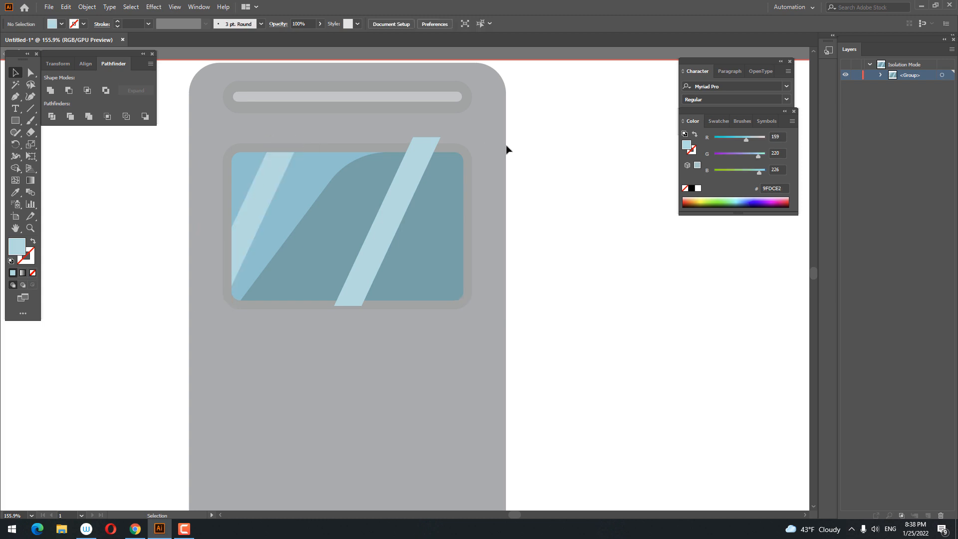
{"action": "left_click", "coordinate": [436, 142]}
{"action": "key", "text": "Delete"}
{"action": "double_click", "coordinate": [636, 328]}
{"action": "key", "text": "z"}
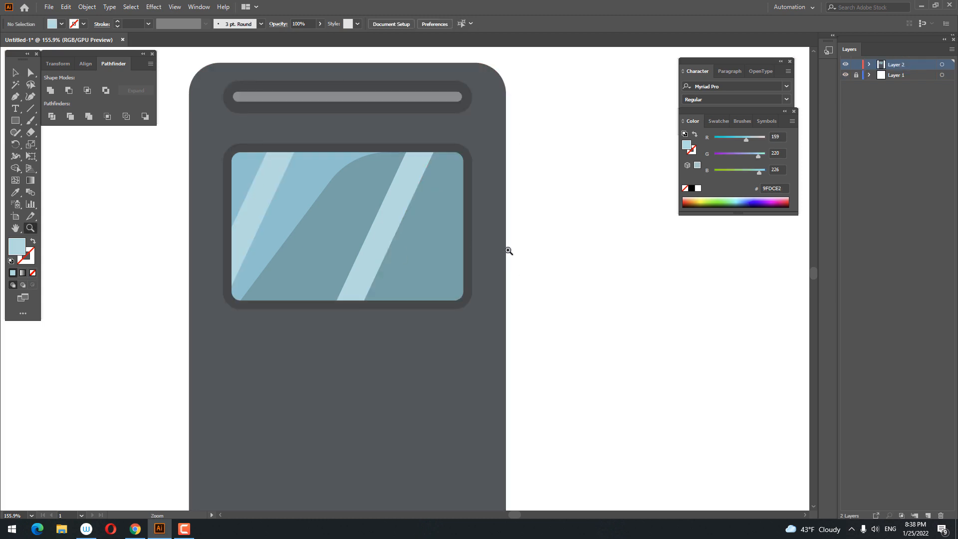
{"action": "key", "text": "ctrl+0"}
{"action": "left_click_drag", "start_coordinate": [452, 271], "coordinate": [508, 284]}
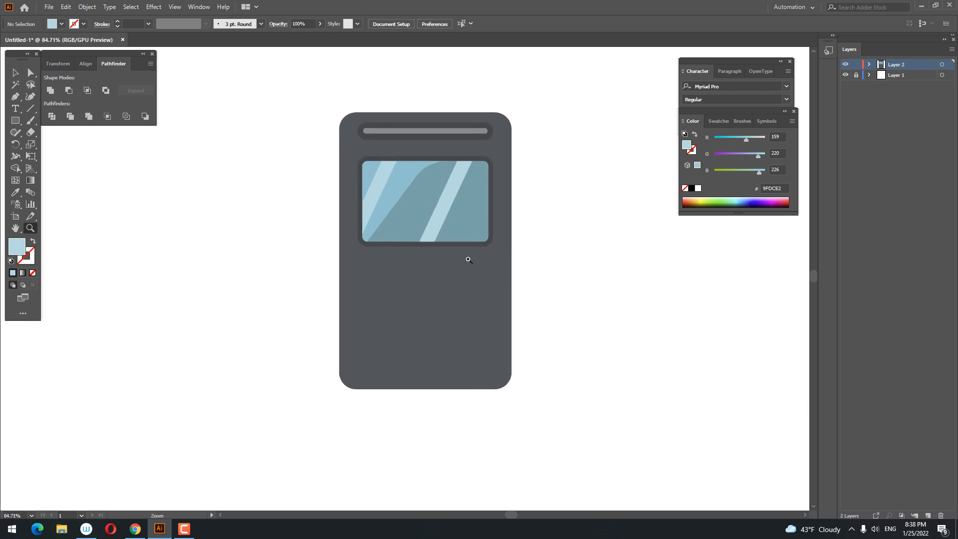
{"action": "left_click_drag", "start_coordinate": [468, 260], "coordinate": [509, 297]}
{"action": "left_click_drag", "start_coordinate": [428, 284], "coordinate": [477, 310]}
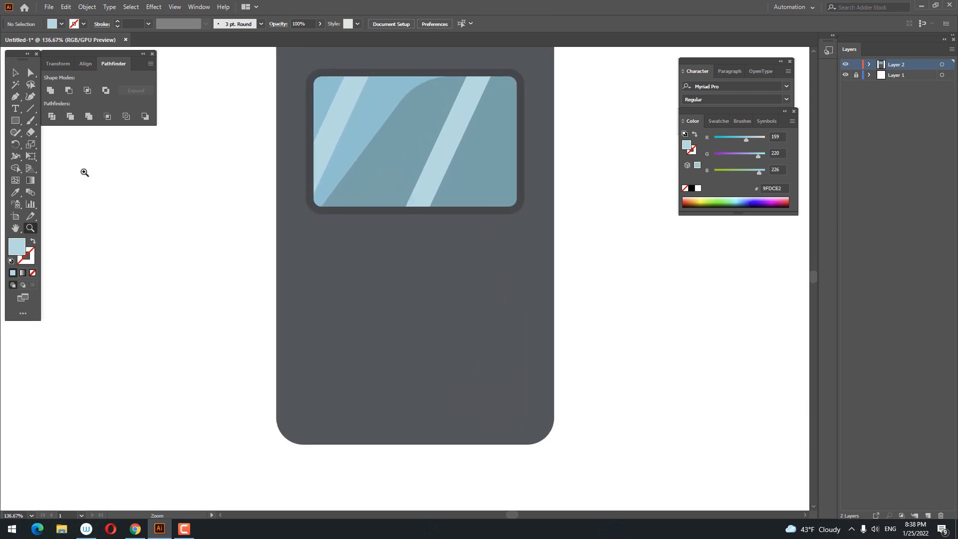
Step: Draw a rectangle about 62 by 37 pt on the device body, below the screen frame's left edge
{"action": "left_click", "coordinate": [16, 120]}
{"action": "left_click_drag", "start_coordinate": [305, 246], "coordinate": [354, 275]}
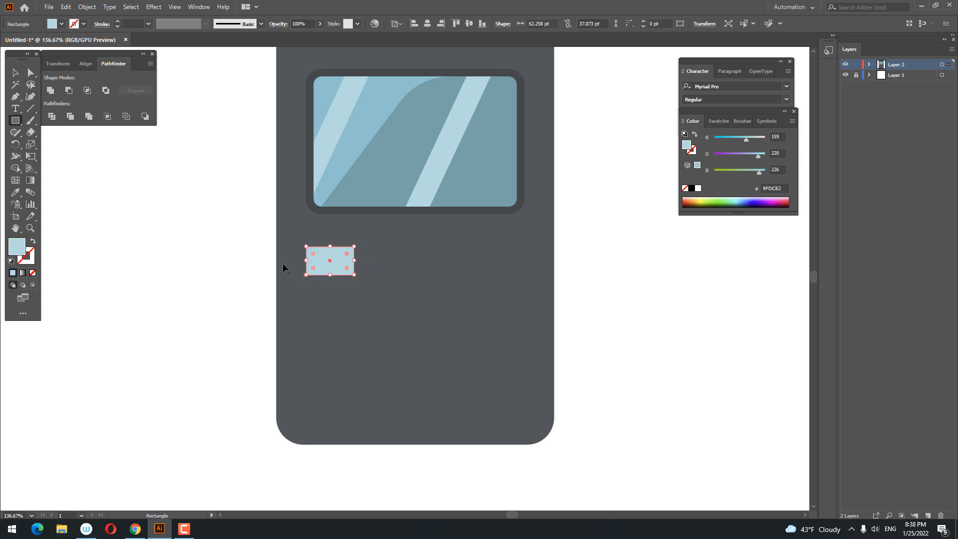
Step: Duplicate the rectangle horizontally and repeat the copy to make an evenly spaced row of three under the screen
{"action": "left_click", "coordinate": [15, 72]}
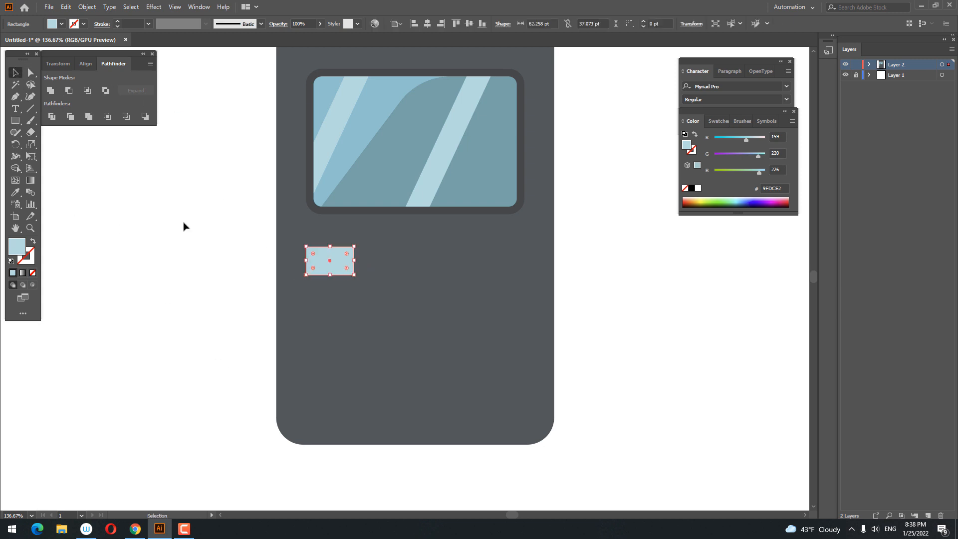
{"action": "left_click_drag", "start_coordinate": [347, 264], "coordinate": [436, 288]}
{"action": "key", "text": "ctrl+d"}
{"action": "left_click", "coordinate": [610, 292]}
{"action": "key", "text": "z"}
{"action": "left_click_drag", "start_coordinate": [613, 288], "coordinate": [346, 366]}
{"action": "left_click_drag", "start_coordinate": [393, 351], "coordinate": [449, 379]}
Step: Delete the middle and right copies of the rectangle, keeping only the leftmost one
{"action": "left_click", "coordinate": [30, 73]}
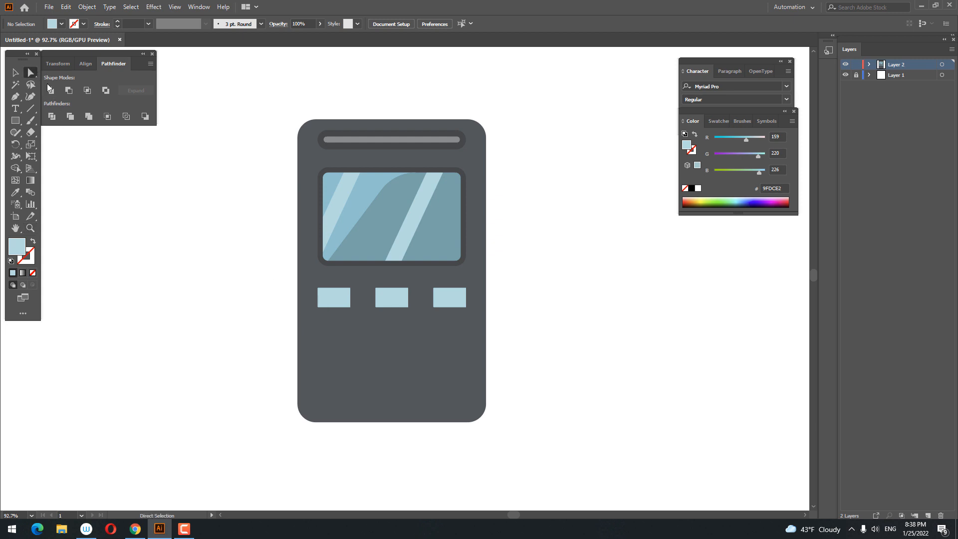
{"action": "left_click", "coordinate": [340, 306]}
{"action": "left_click_drag", "start_coordinate": [414, 338], "coordinate": [420, 339]}
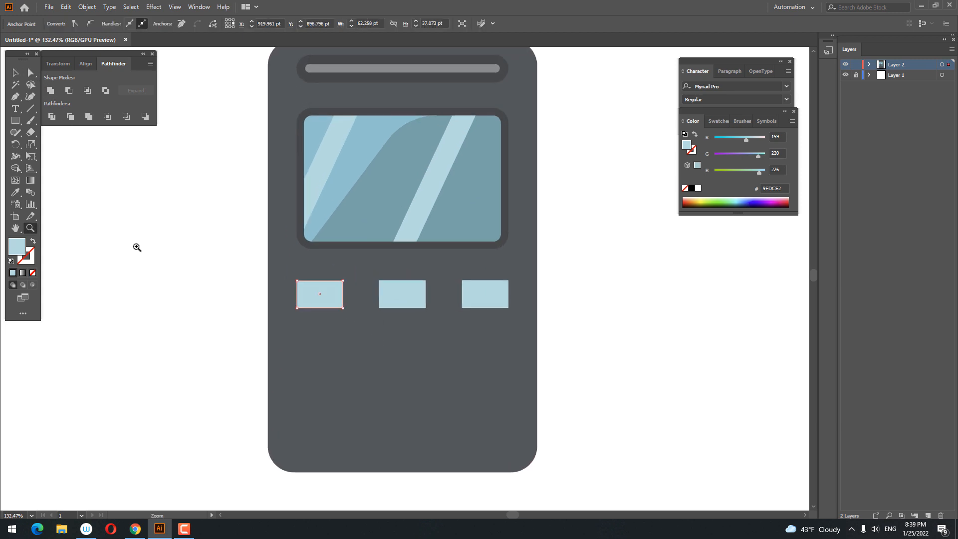
{"action": "left_click", "coordinate": [16, 74]}
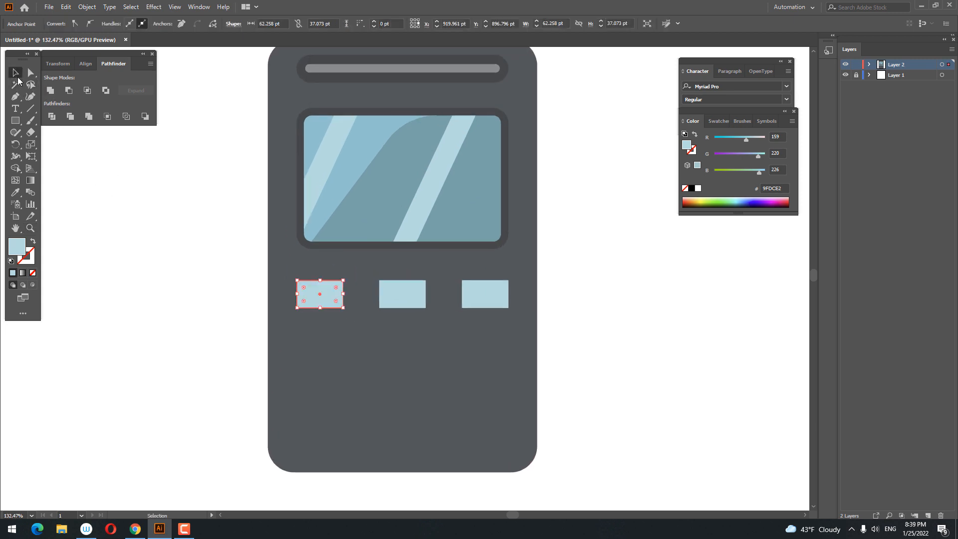
{"action": "left_click", "coordinate": [412, 302]}
{"action": "left_click", "coordinate": [498, 304], "text": "shift"}
{"action": "key", "text": "Delete"}
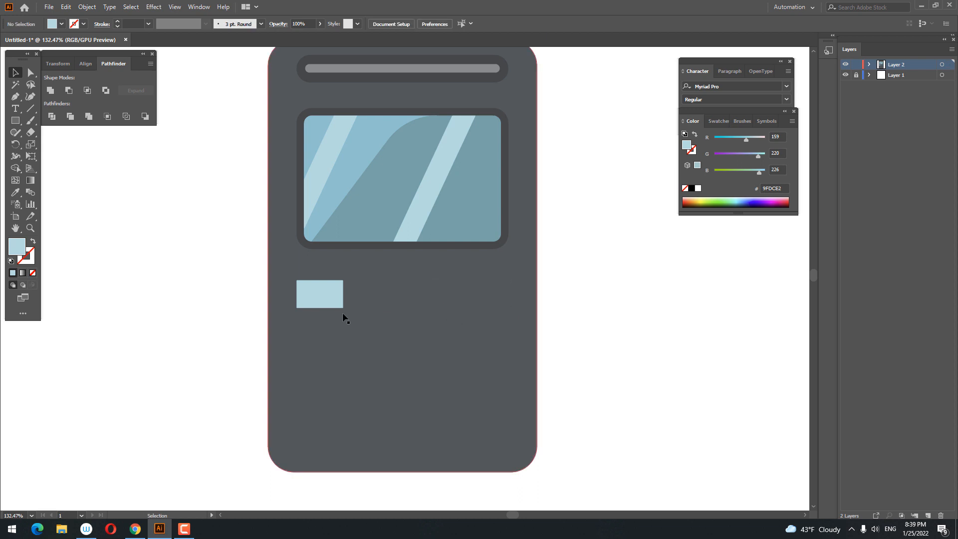
Step: Round the rectangle's corners fully into a pill shape, with a corner radius of 18.54 pt
{"action": "key", "text": "z"}
{"action": "left_click_drag", "start_coordinate": [337, 291], "coordinate": [384, 311]}
{"action": "left_click", "coordinate": [31, 75]}
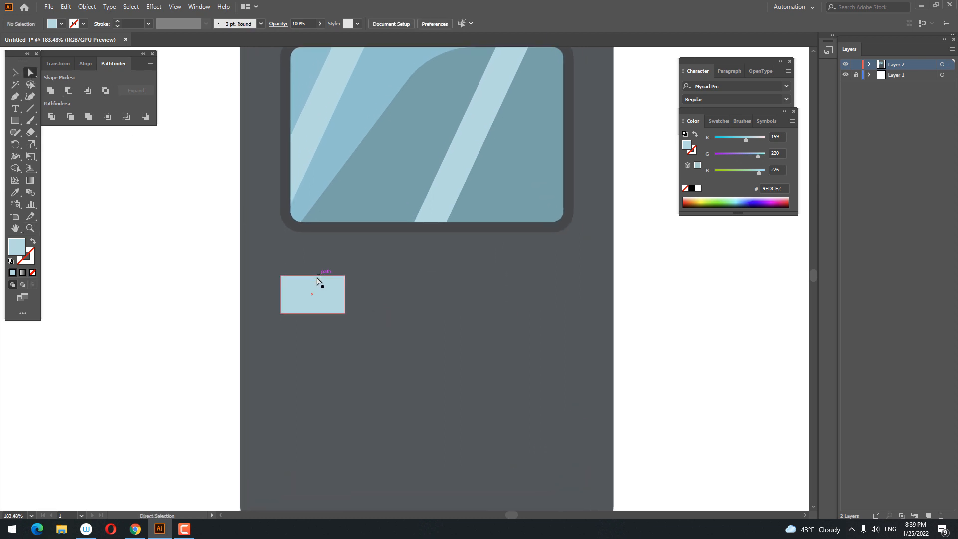
{"action": "left_click", "coordinate": [314, 285]}
{"action": "left_click_drag", "start_coordinate": [287, 283], "coordinate": [375, 308]}
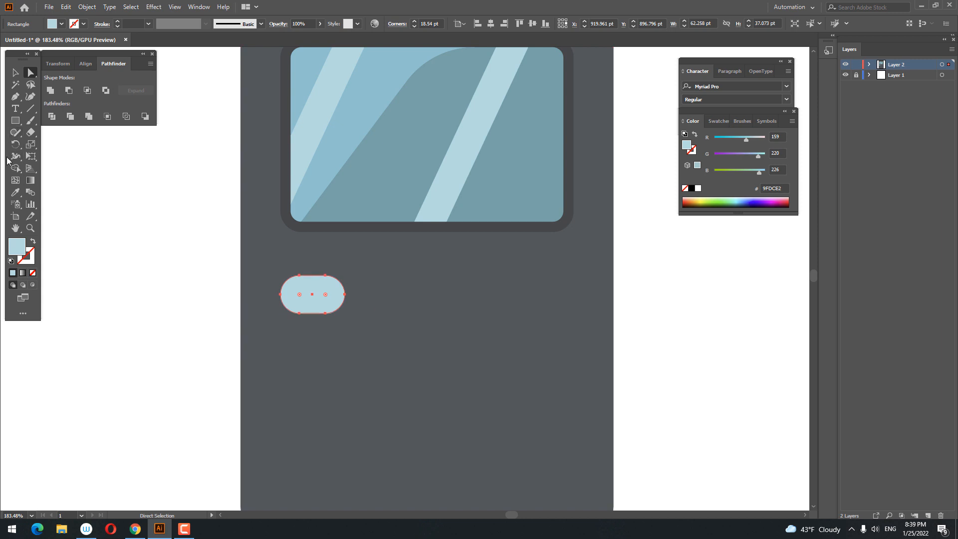
Step: Sample the device body's grey for the pill and lighten its fill to #6D7375
{"action": "left_click", "coordinate": [15, 192]}
{"action": "left_click", "coordinate": [304, 235]}
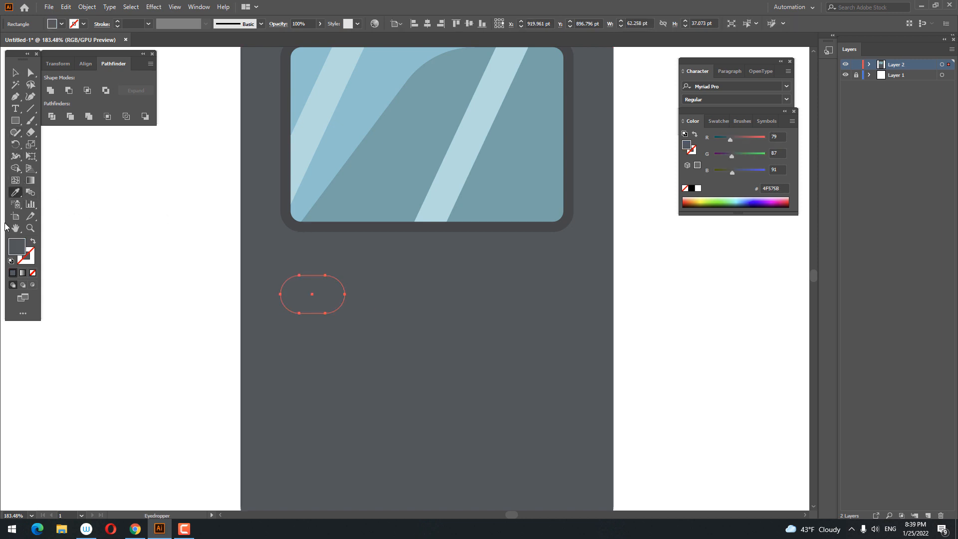
{"action": "double_click", "coordinate": [15, 246]}
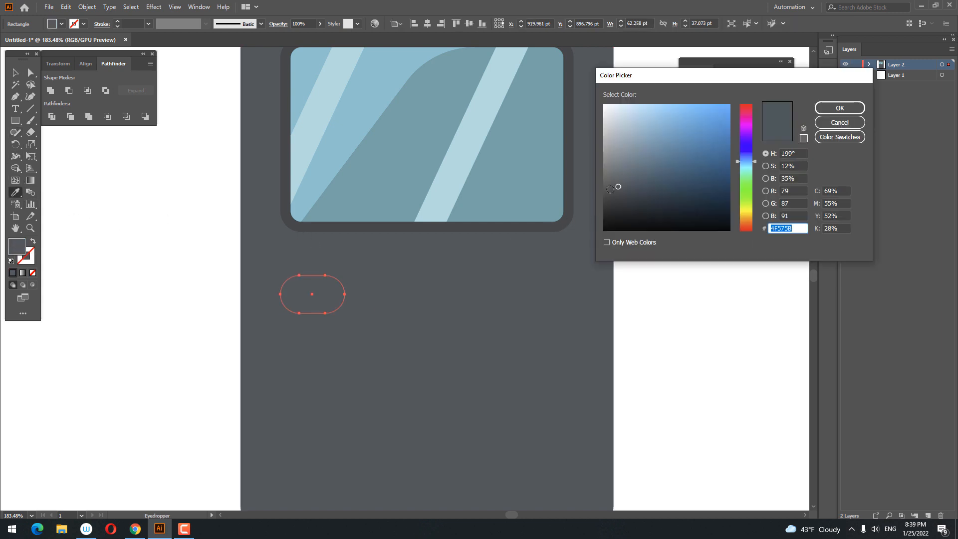
{"action": "left_click_drag", "start_coordinate": [610, 189], "coordinate": [614, 173]}
{"action": "left_click", "coordinate": [839, 108]}
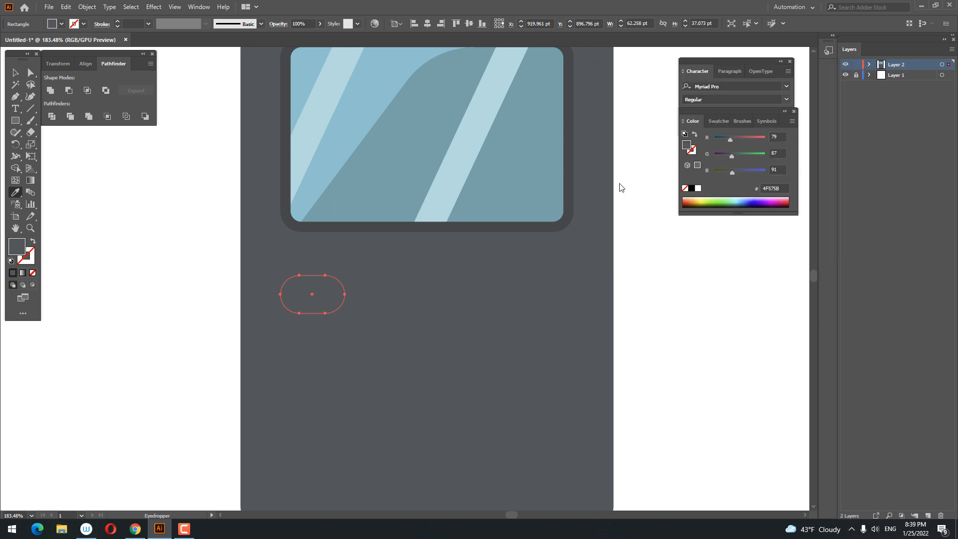
{"action": "key", "text": "z"}
{"action": "left_click_drag", "start_coordinate": [455, 248], "coordinate": [233, 278]}
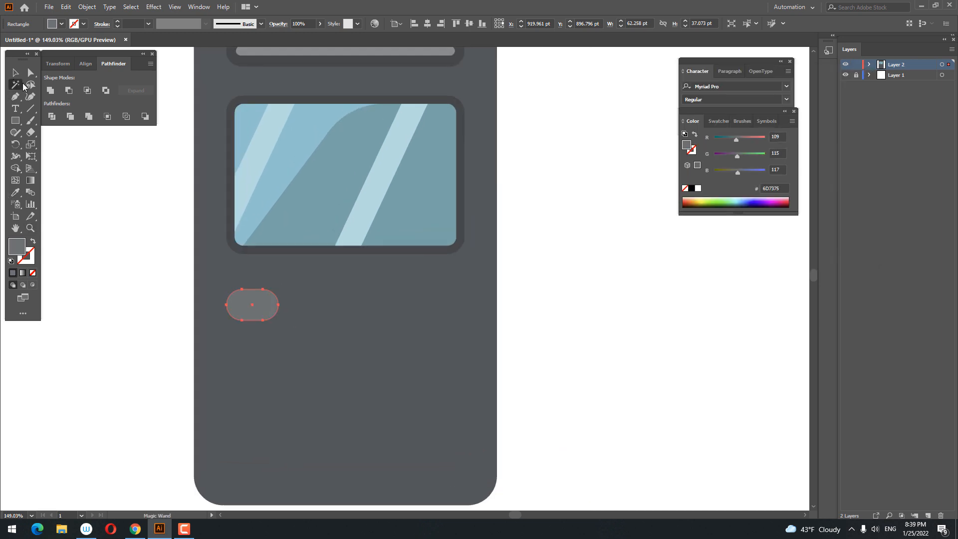
Step: Stretch the pill's right side to make it about 71 pt wide
{"action": "left_click", "coordinate": [15, 73]}
{"action": "left_click_drag", "start_coordinate": [279, 304], "coordinate": [287, 306]}
{"action": "left_click", "coordinate": [545, 340]}
{"action": "key", "text": "z"}
{"action": "left_click_drag", "start_coordinate": [224, 279], "coordinate": [339, 300]}
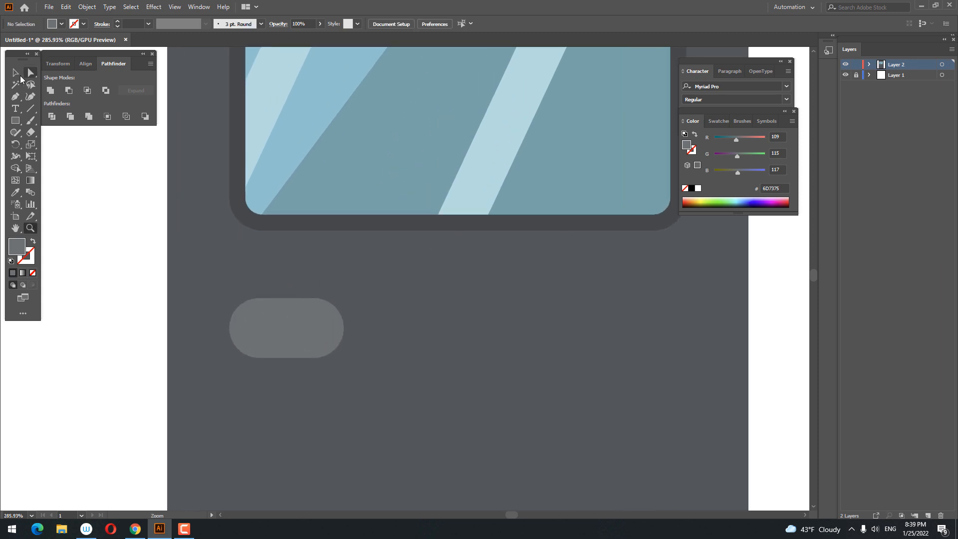
{"action": "left_click", "coordinate": [281, 341]}
{"action": "left_click", "coordinate": [86, 7]}
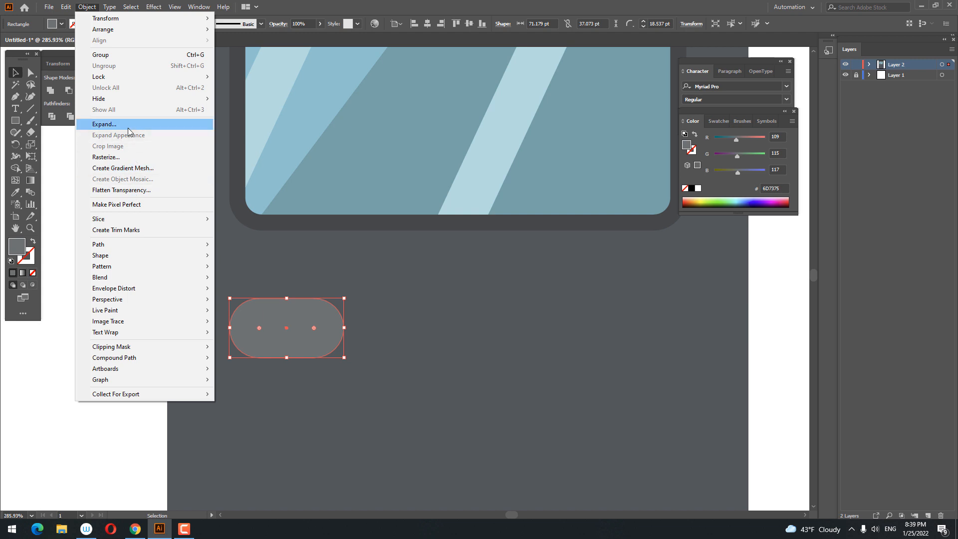
{"action": "left_click", "coordinate": [172, 124]}
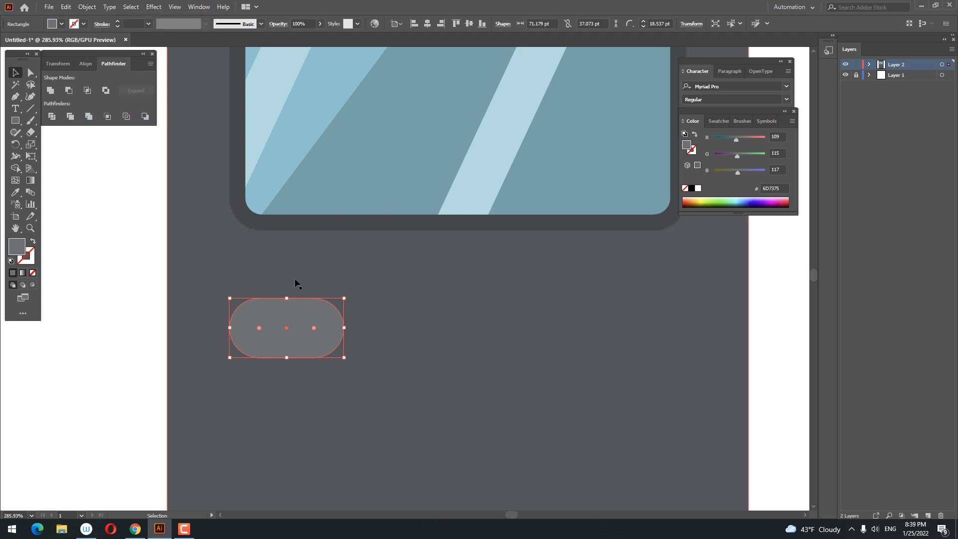
Step: Lighten the pill button's fill to #798082
{"action": "key", "text": "z"}
{"action": "left_click_drag", "start_coordinate": [295, 283], "coordinate": [216, 286]}
{"action": "left_click", "coordinate": [30, 251]}
{"action": "double_click", "coordinate": [17, 250]}
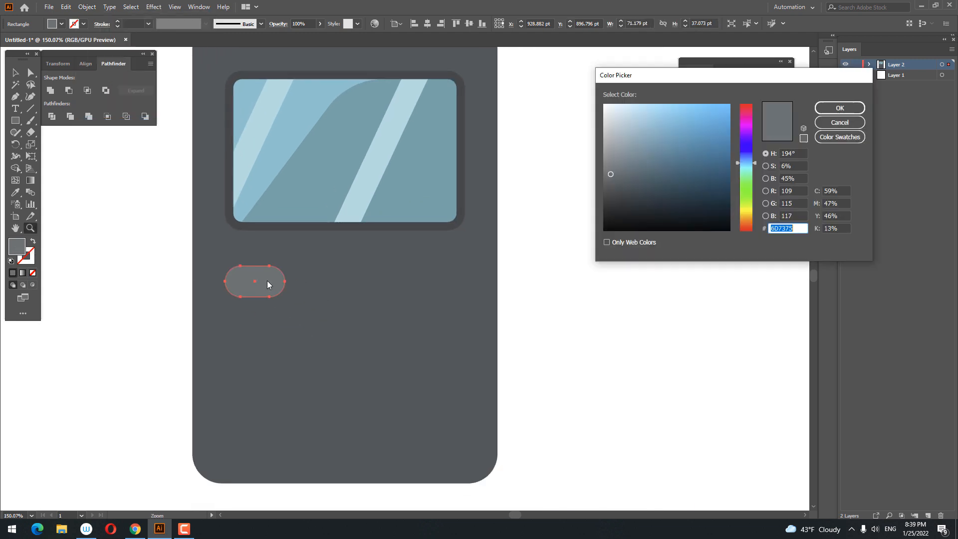
{"action": "left_click", "coordinate": [612, 166]}
{"action": "left_click", "coordinate": [840, 108]}
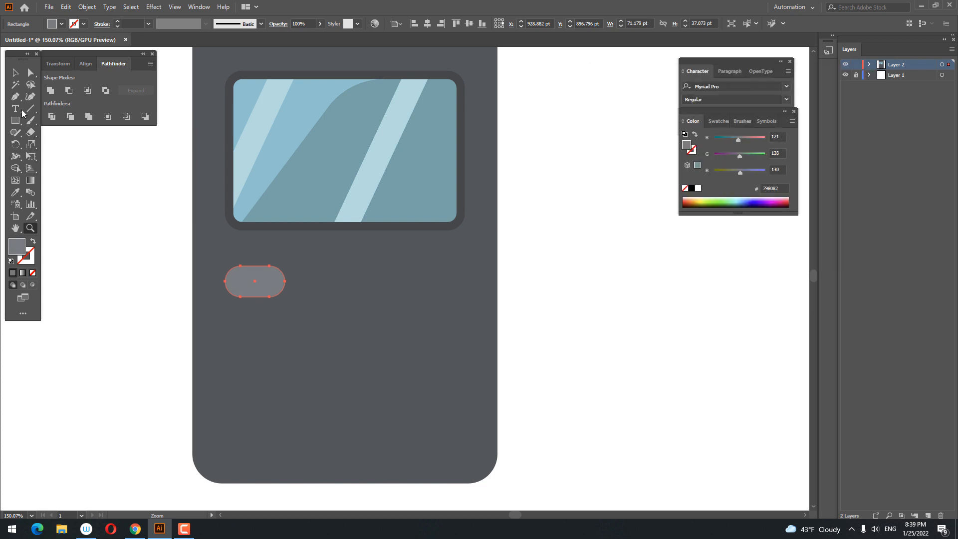
Step: Duplicate the pill button about 107 pt to the right and repeat the copy for a row of three
{"action": "left_click", "coordinate": [15, 73]}
{"action": "left_click", "coordinate": [336, 335]}
{"action": "left_click_drag", "start_coordinate": [272, 286], "coordinate": [363, 304]}
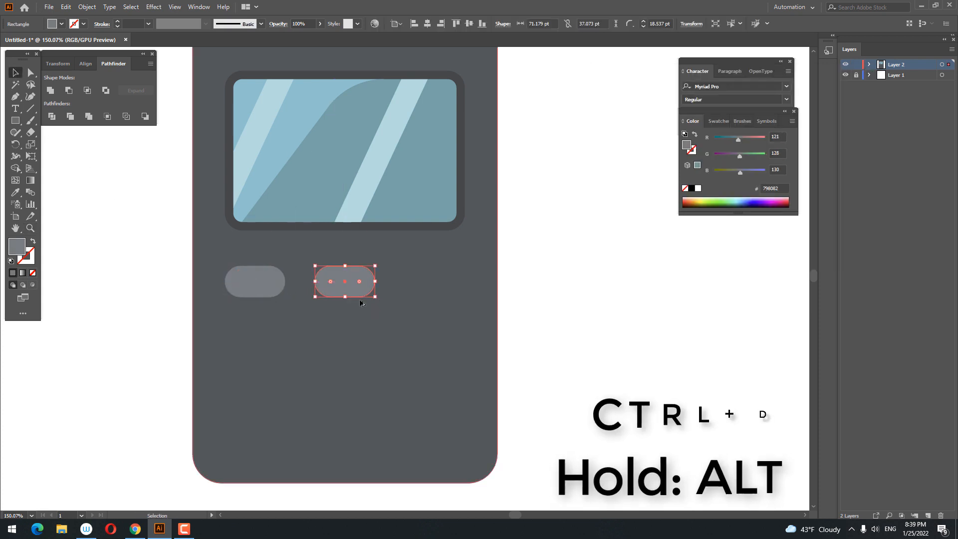
{"action": "key", "text": "ctrl+d"}
{"action": "key", "text": "z"}
{"action": "left_click_drag", "start_coordinate": [471, 289], "coordinate": [443, 313]}
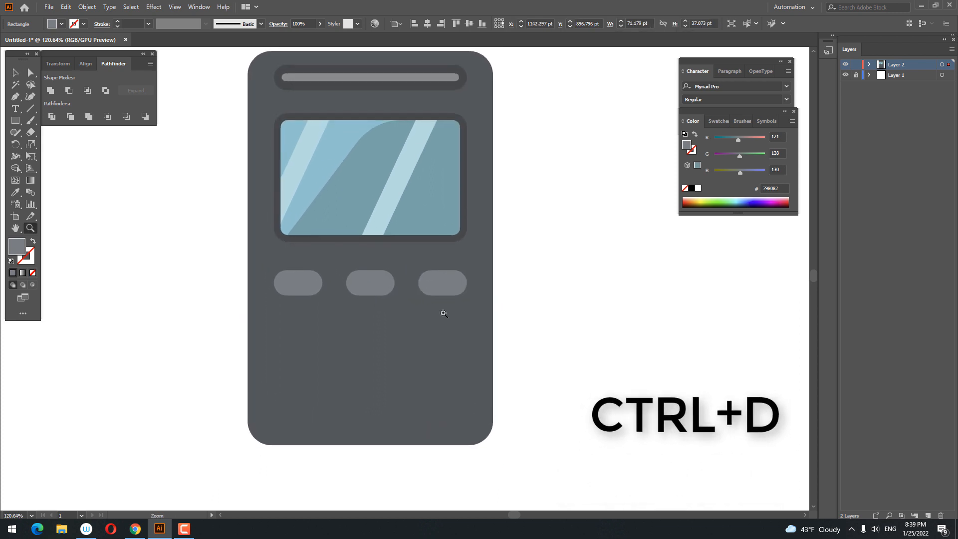
Step: Select the three pill buttons, duplicate the row about 69 pt downward and repeat the copy for four rows
{"action": "left_click", "coordinate": [14, 73]}
{"action": "left_click", "coordinate": [312, 284], "text": "shift"}
{"action": "left_click", "coordinate": [361, 291], "text": "shift"}
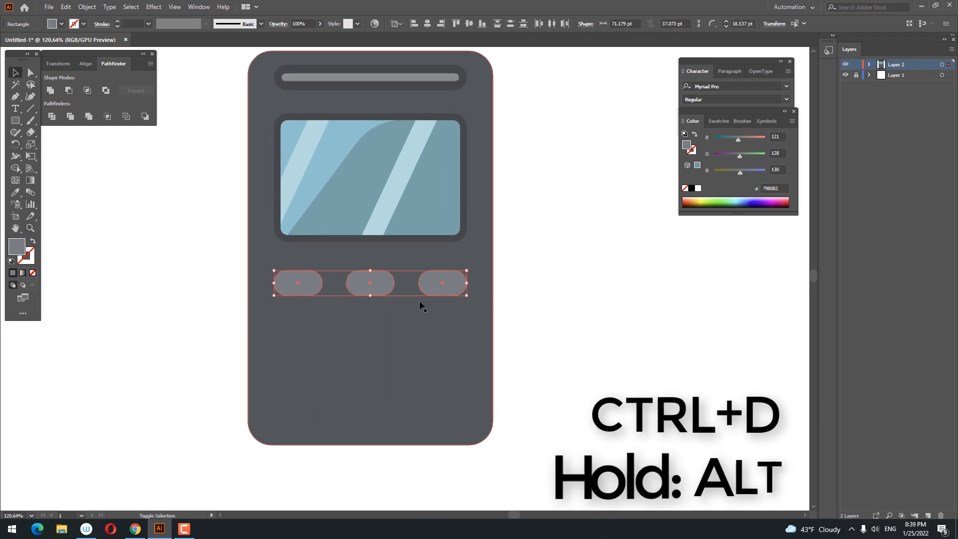
{"action": "left_click_drag", "start_coordinate": [378, 287], "coordinate": [379, 330]}
{"action": "key", "text": "ctrl+d"}
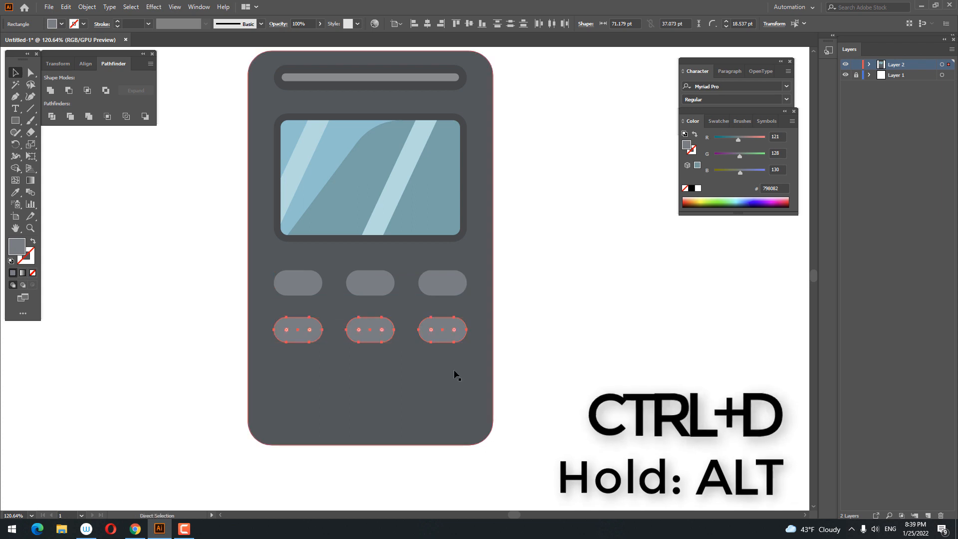
{"action": "key", "text": "z"}
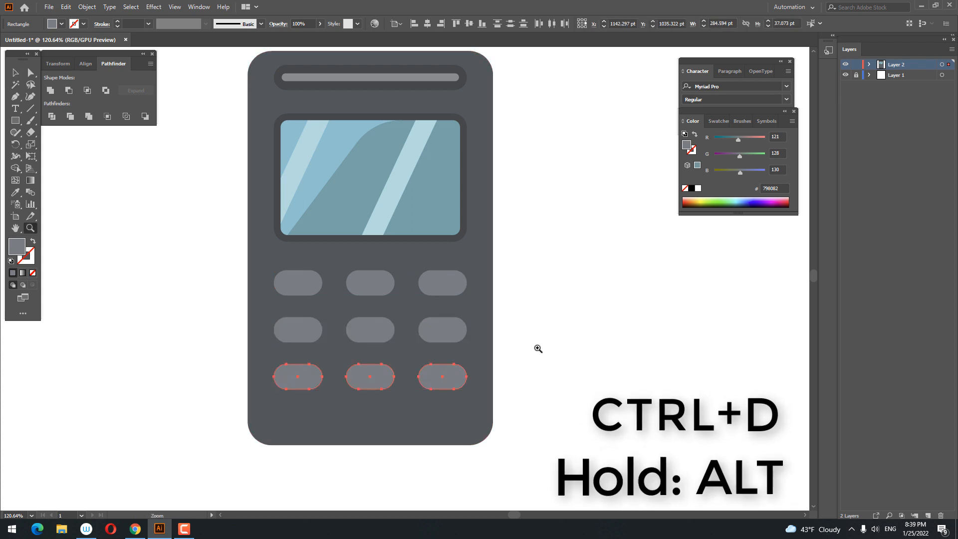
{"action": "left_click_drag", "start_coordinate": [526, 350], "coordinate": [476, 399]}
{"action": "key", "text": "ctrl+d"}
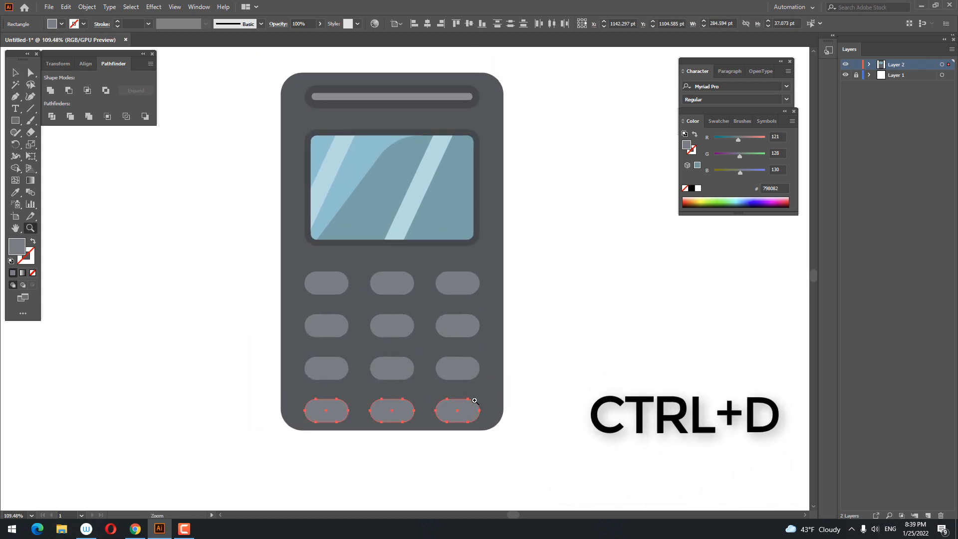
Step: Undo the widely spaced copies of the button row
{"action": "key", "text": "v"}
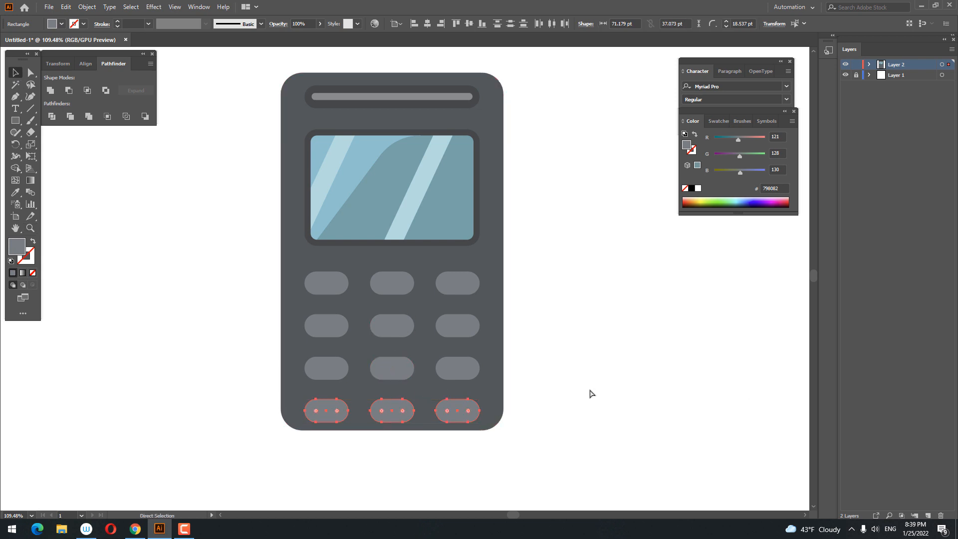
{"action": "key", "text": "ctrl+z"}
{"action": "key", "text": "ctrl+z"}
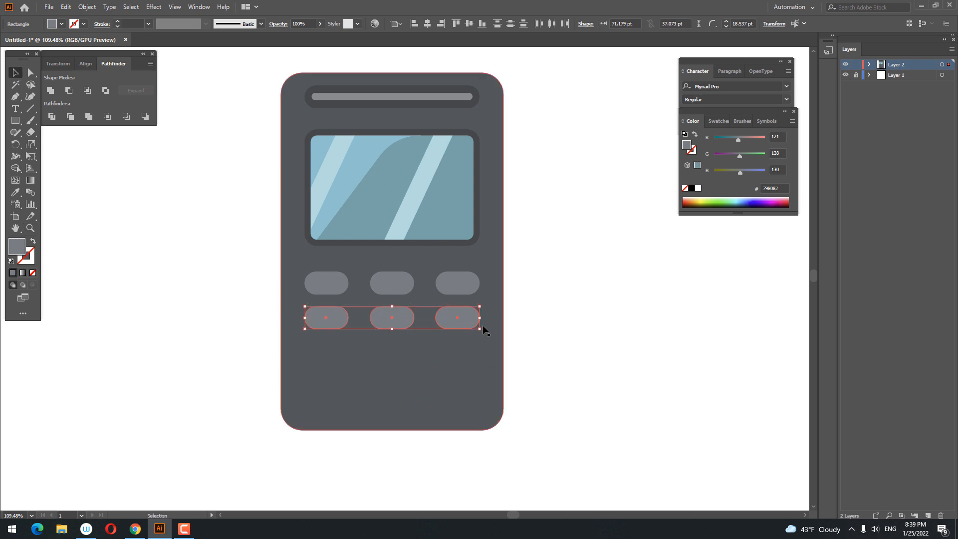
Step: Duplicate the top button row about 48 pt downward, repeat the copy twice for four rows, and deselect
{"action": "mouse_move", "coordinate": [472, 312]}
{"action": "left_mouse_down"}
{"action": "mouse_move", "coordinate": [468, 295]}
{"action": "mouse_move", "coordinate": [470, 321]}
{"action": "left_mouse_up"}
{"action": "key", "text": "ctrl+d"}
{"action": "key", "text": "ctrl+d"}
{"action": "key", "text": "z"}
{"action": "left_click_drag", "start_coordinate": [563, 348], "coordinate": [560, 389]}
{"action": "left_click", "coordinate": [30, 73]}
{"action": "left_click", "coordinate": [182, 325]}
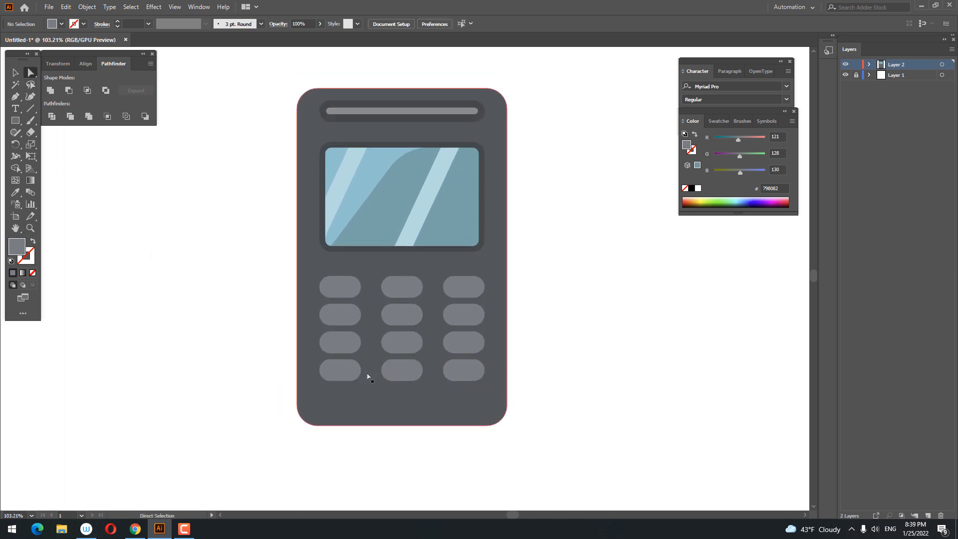
Step: Change the bottom-left pill button's fill to red #F4211C
{"action": "left_click", "coordinate": [356, 371]}
{"action": "double_click", "coordinate": [18, 246]}
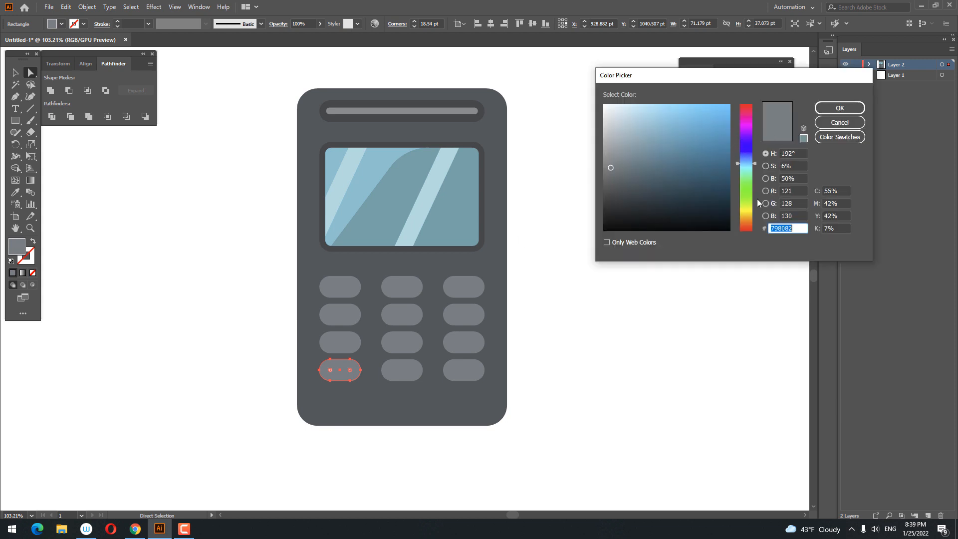
{"action": "left_click", "coordinate": [747, 227]}
{"action": "left_click", "coordinate": [724, 107]}
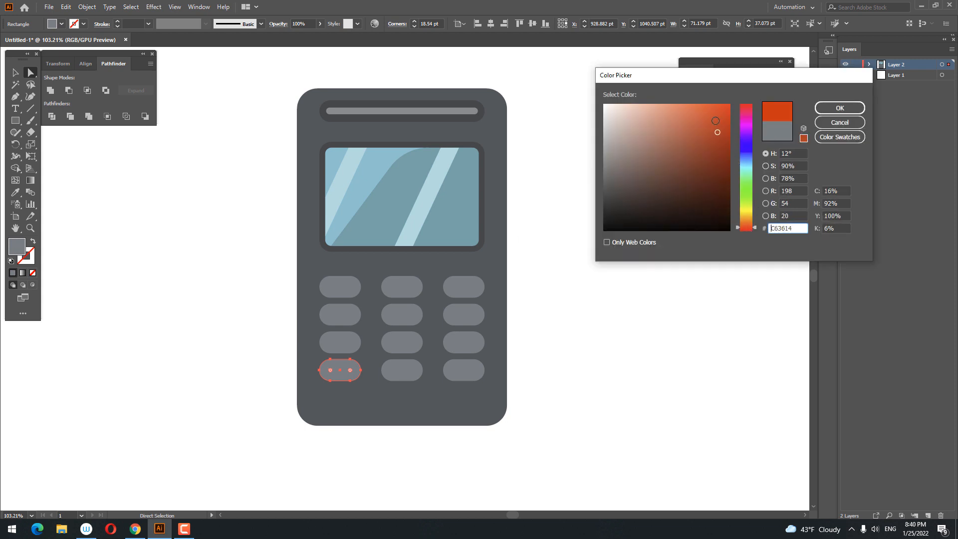
{"action": "left_click", "coordinate": [748, 229]}
{"action": "left_click", "coordinate": [715, 109]}
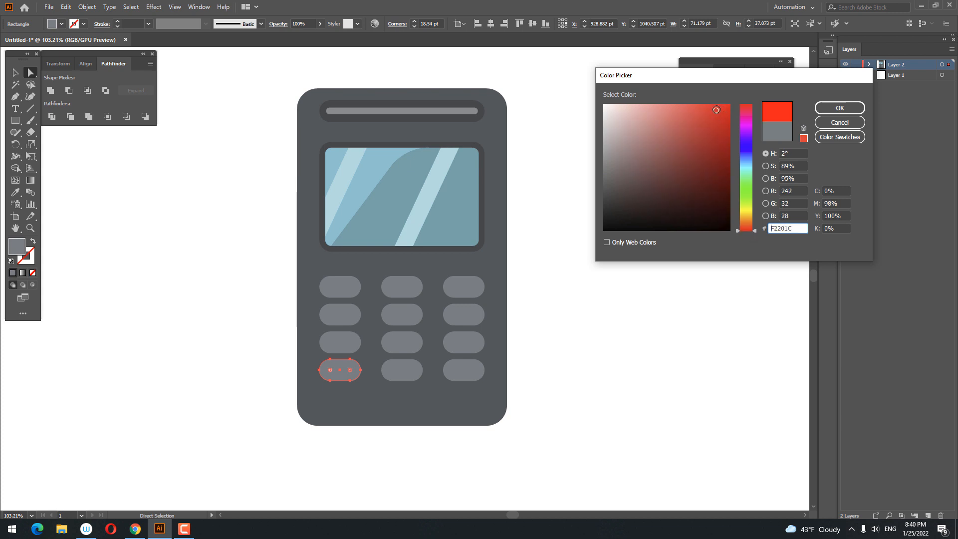
{"action": "left_click", "coordinate": [843, 112]}
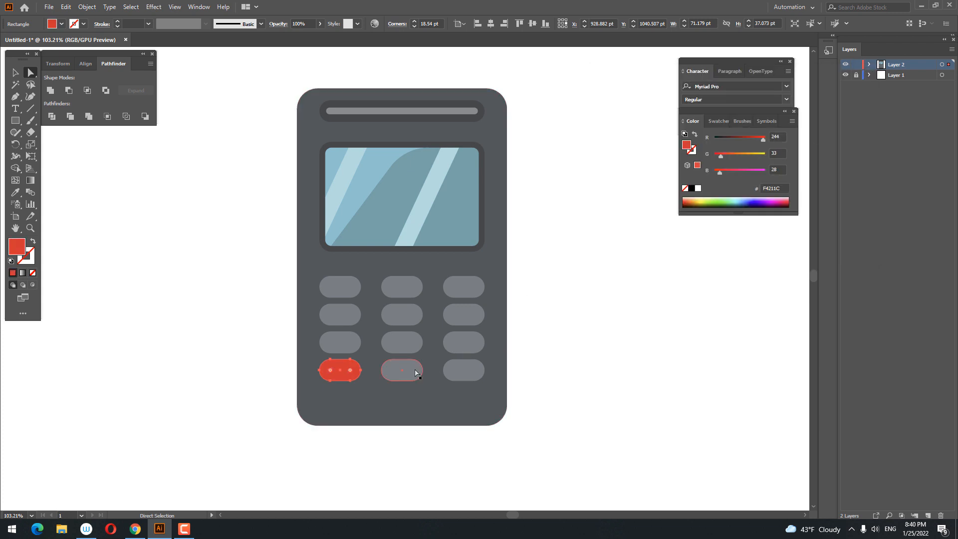
Step: Change the bottom-middle pill button's fill to a saturated amber yellow
{"action": "left_click", "coordinate": [412, 372]}
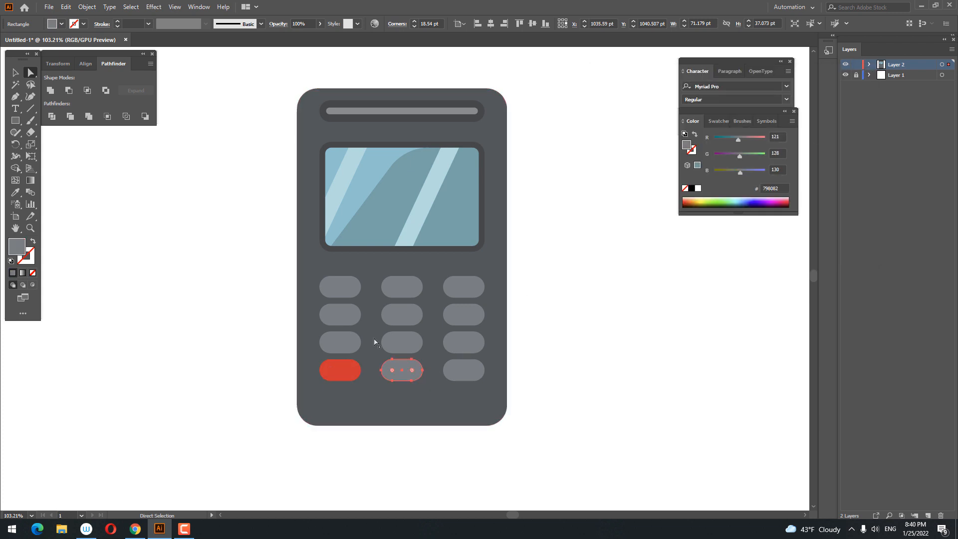
{"action": "double_click", "coordinate": [19, 253]}
{"action": "left_click_drag", "start_coordinate": [746, 229], "coordinate": [746, 215]}
{"action": "left_click", "coordinate": [729, 113]}
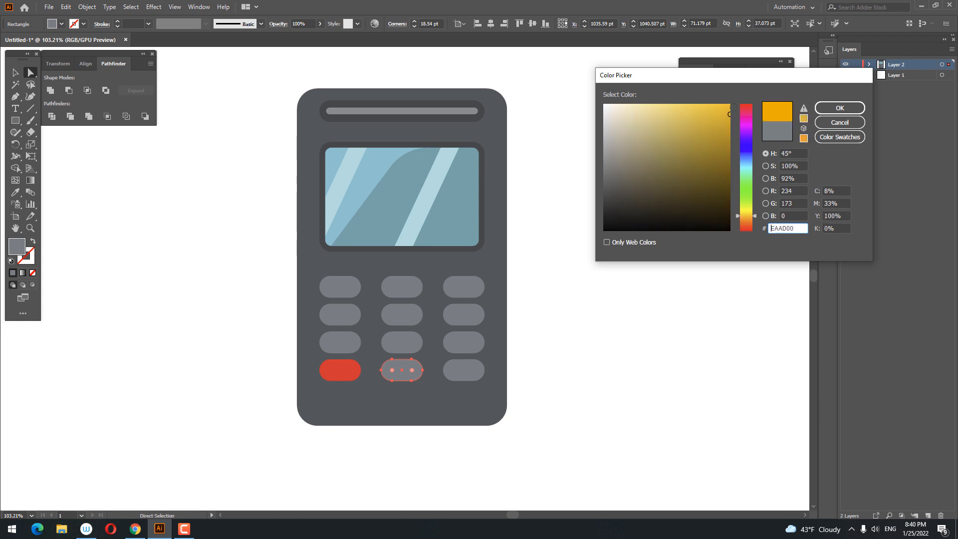
{"action": "left_click", "coordinate": [839, 107]}
Step: Change the bottom-right pill button's fill to a light yellowish green and deselect it
{"action": "left_click", "coordinate": [452, 369]}
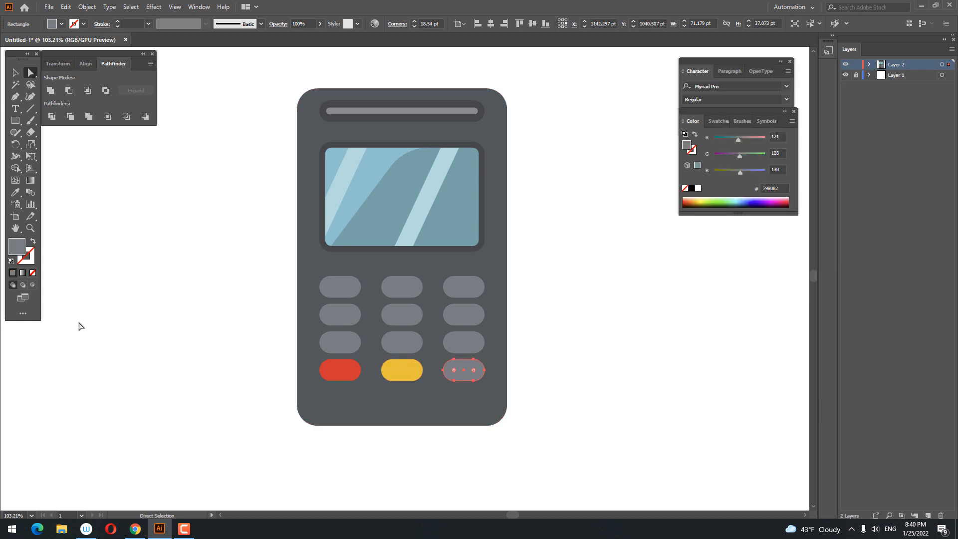
{"action": "double_click", "coordinate": [15, 247]}
{"action": "left_click_drag", "start_coordinate": [740, 162], "coordinate": [747, 197]}
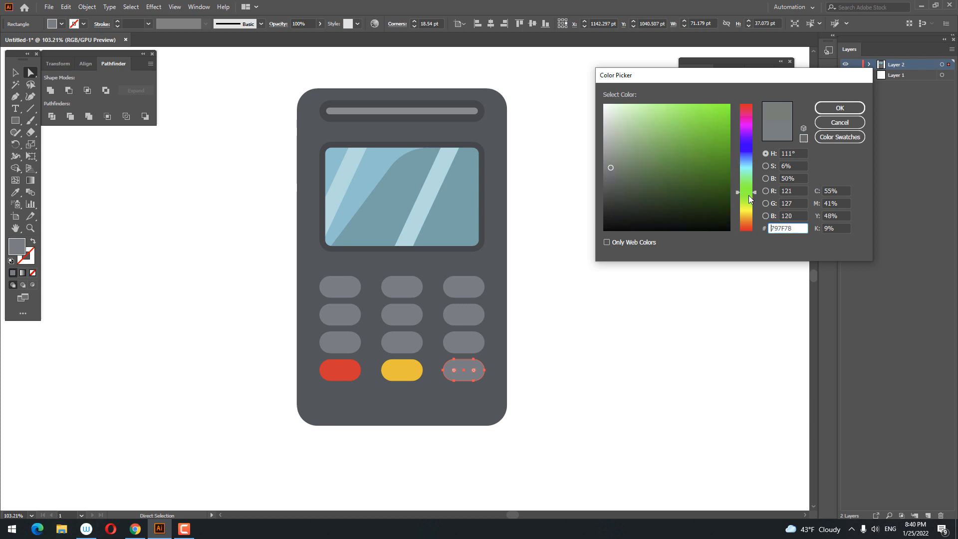
{"action": "left_click", "coordinate": [694, 129]}
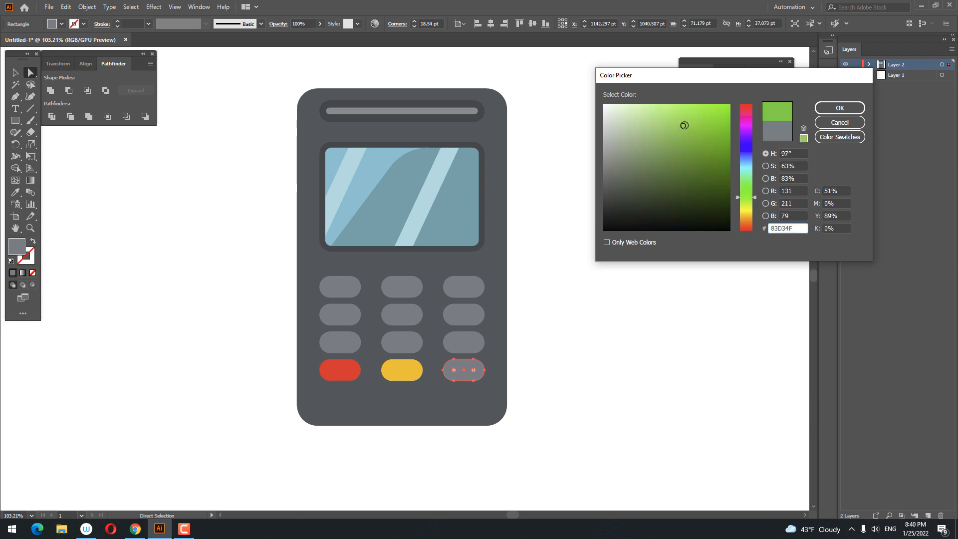
{"action": "left_click", "coordinate": [742, 198]}
{"action": "left_click", "coordinate": [824, 110]}
{"action": "key", "text": "z"}
{"action": "left_click_drag", "start_coordinate": [526, 260], "coordinate": [517, 336]}
{"action": "left_click_drag", "start_coordinate": [516, 336], "coordinate": [445, 354]}
{"action": "left_click_drag", "start_coordinate": [333, 310], "coordinate": [359, 339]}
{"action": "mouse_move", "coordinate": [359, 339]}
{"action": "left_mouse_down"}
{"action": "mouse_move", "coordinate": [342, 294]}
{"action": "mouse_move", "coordinate": [368, 343]}
{"action": "left_mouse_up"}
{"action": "left_click_drag", "start_coordinate": [291, 345], "coordinate": [279, 390]}
{"action": "left_click", "coordinate": [15, 75]}
{"action": "left_click", "coordinate": [574, 336]}
Step: Paste a copy of all twelve pill buttons behind the originals and nudge the copies slightly downward
{"action": "key", "text": "z"}
{"action": "left_click_drag", "start_coordinate": [365, 360], "coordinate": [409, 360]}
{"action": "left_click", "coordinate": [253, 300]}
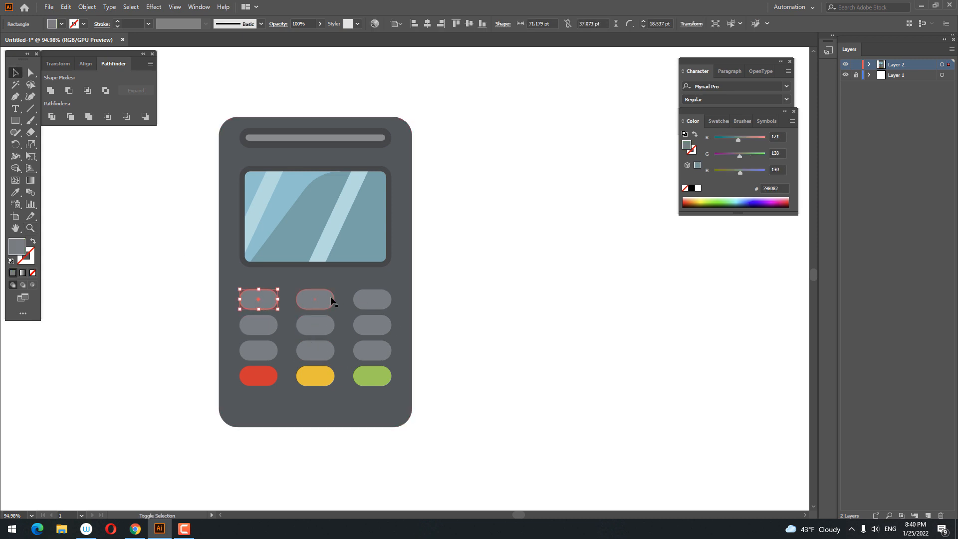
{"action": "left_click", "coordinate": [329, 300], "text": "shift"}
{"action": "left_click", "coordinate": [380, 301], "text": "shift"}
{"action": "left_click", "coordinate": [257, 330], "text": "shift"}
{"action": "left_click", "coordinate": [314, 327], "text": "shift"}
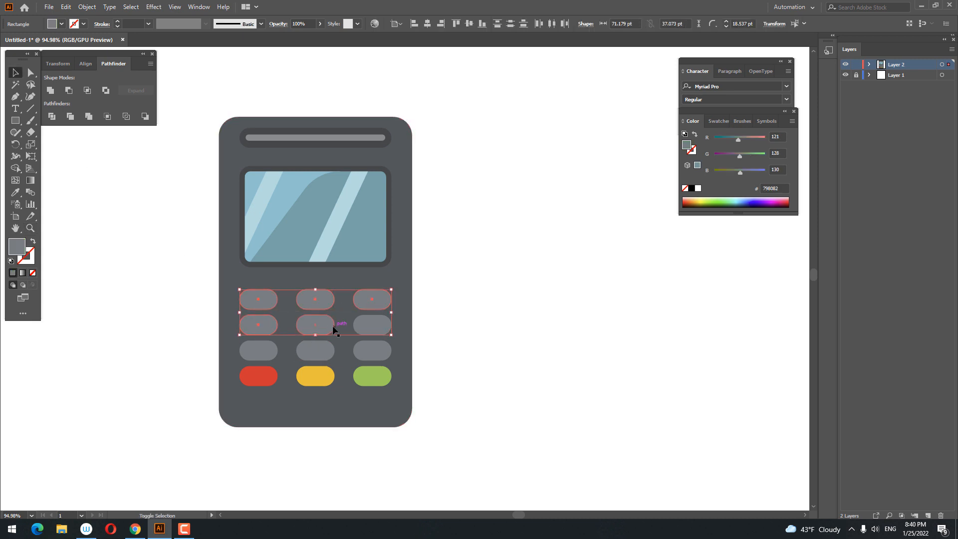
{"action": "left_click", "coordinate": [378, 328], "text": "shift"}
{"action": "left_click", "coordinate": [254, 357], "text": "shift"}
{"action": "left_click", "coordinate": [258, 376], "text": "shift"}
{"action": "left_click", "coordinate": [316, 376], "text": "shift"}
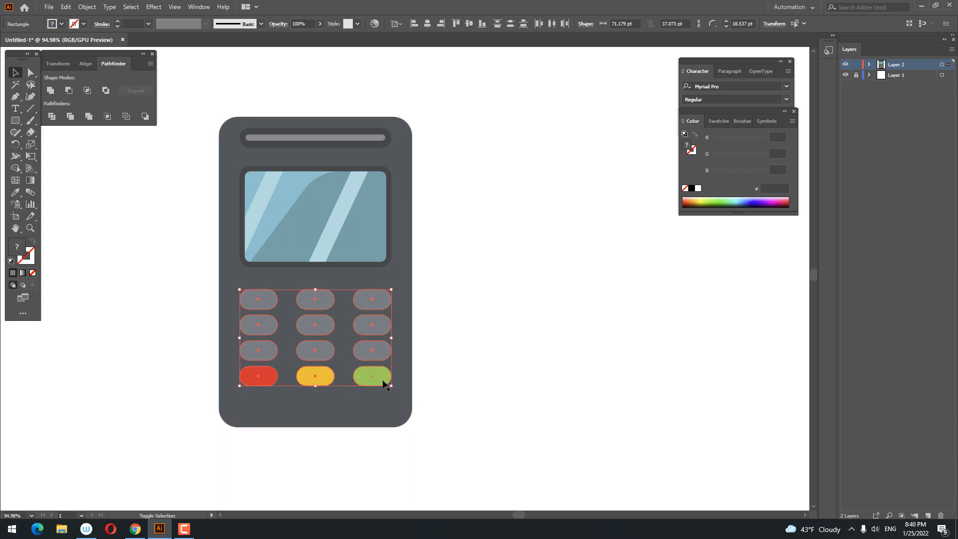
{"action": "left_click", "coordinate": [384, 380], "text": "shift"}
{"action": "left_click", "coordinate": [65, 7]}
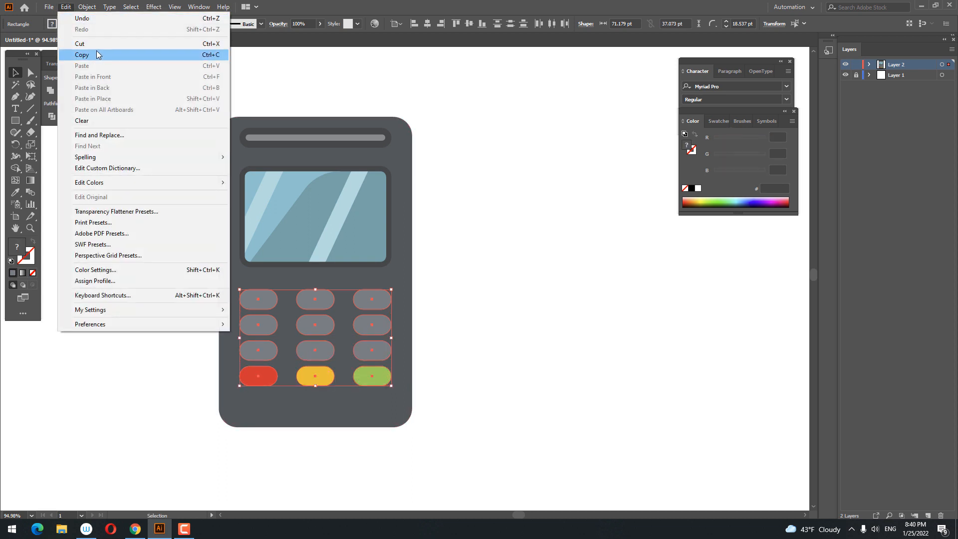
{"action": "left_click", "coordinate": [98, 54]}
{"action": "left_click", "coordinate": [65, 7]}
{"action": "left_click", "coordinate": [136, 91]}
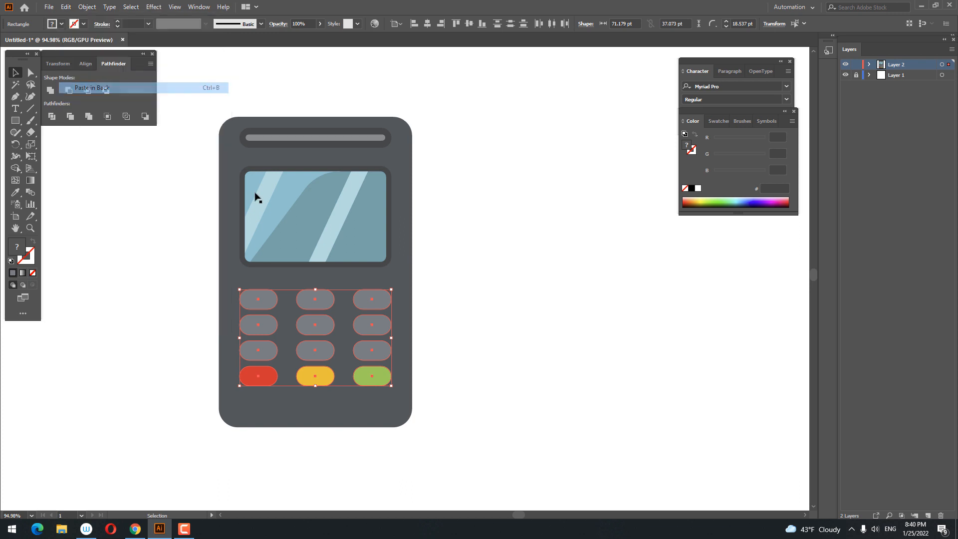
{"action": "key", "text": "Down"}
{"action": "key", "text": "Down"}
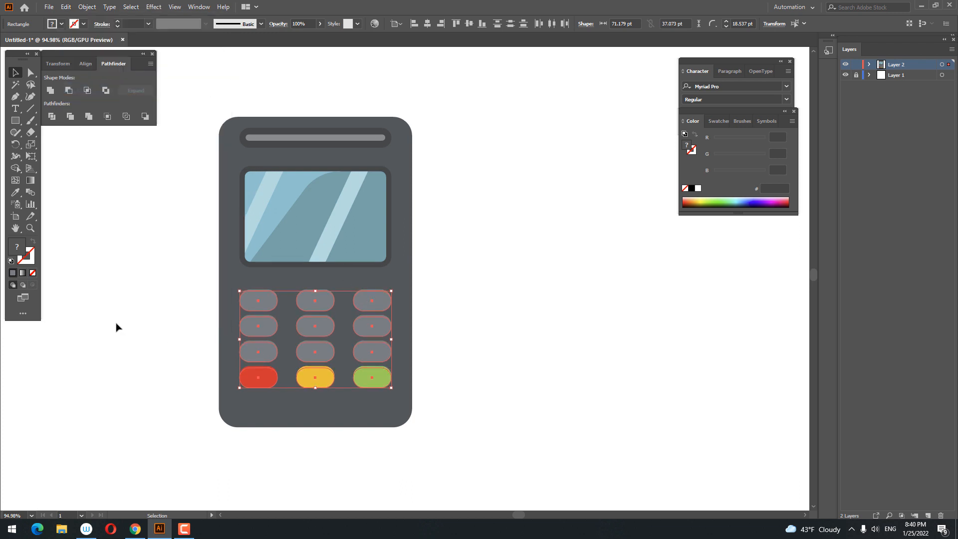
Step: Turn the button copies into soft shadows with a black #000000 fill at 10% opacity, and deselect
{"action": "double_click", "coordinate": [18, 249]}
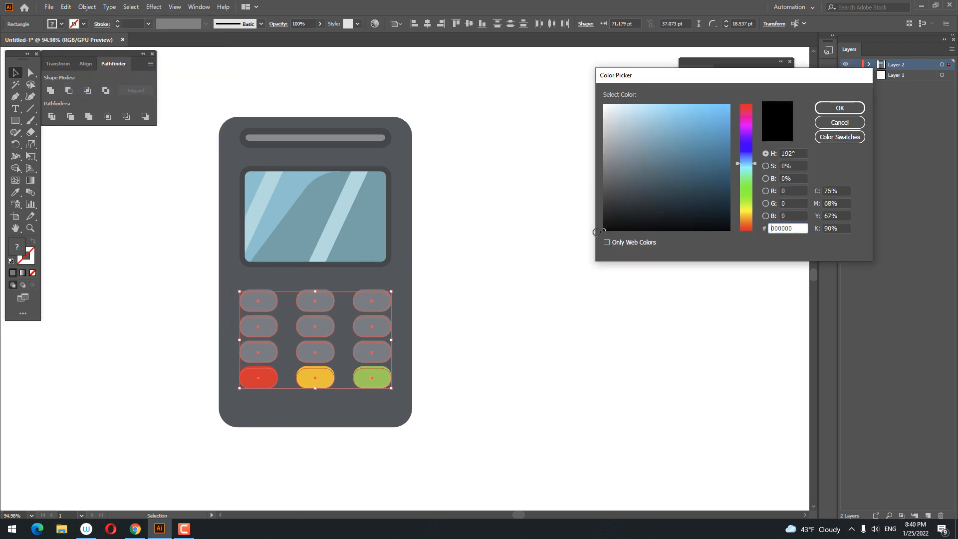
{"action": "left_click", "coordinate": [818, 123]}
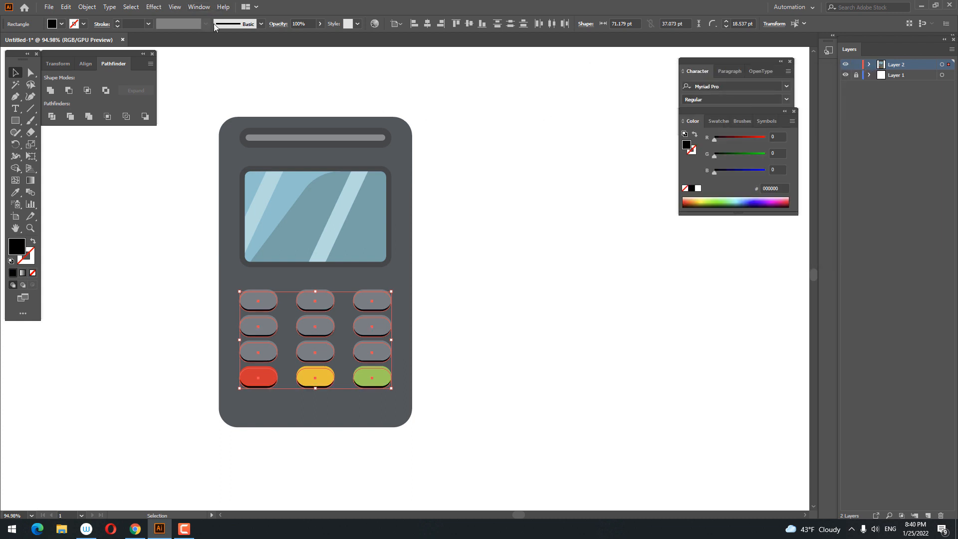
{"action": "left_click", "coordinate": [319, 24]}
{"action": "left_click_drag", "start_coordinate": [318, 36], "coordinate": [298, 37]}
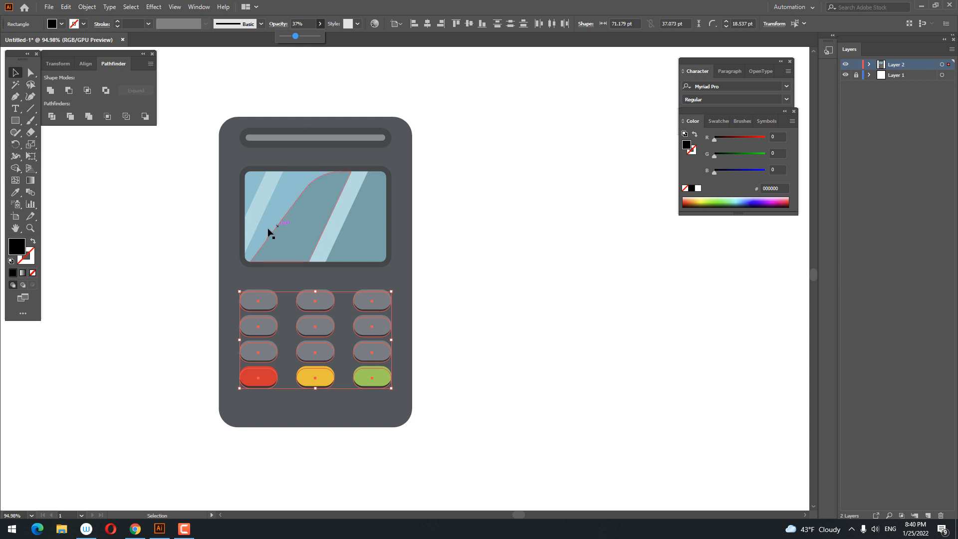
{"action": "left_click", "coordinate": [16, 74]}
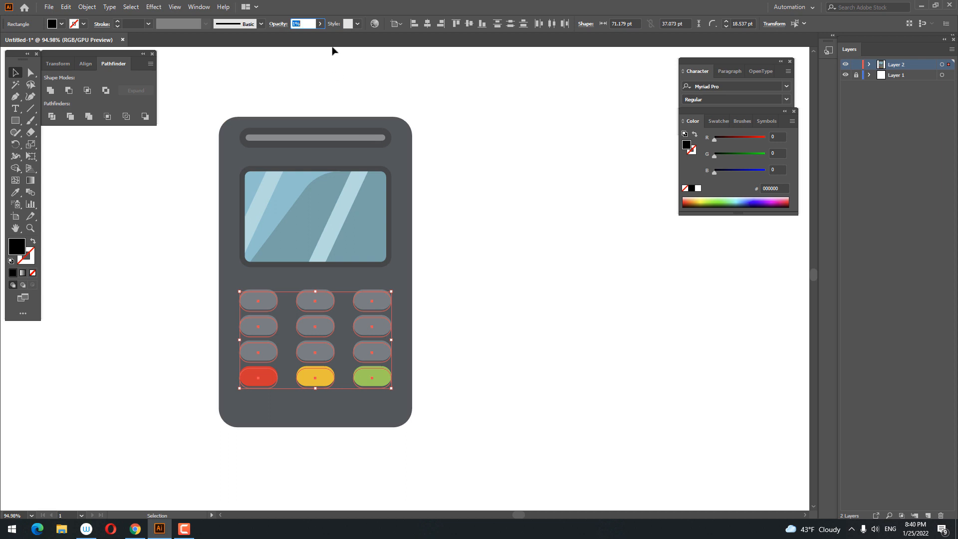
{"action": "key", "text": "Up"}
{"action": "key", "text": "Up"}
{"action": "key", "text": "Up"}
{"action": "key", "text": "Up"}
{"action": "key", "text": "Up"}
{"action": "key", "text": "Up"}
{"action": "left_click", "coordinate": [509, 344]}
Step: Nudge the button shadows slightly further down, all except the rightmost one in the third row, and deselect
{"action": "key", "text": "z"}
{"action": "left_click_drag", "start_coordinate": [361, 395], "coordinate": [443, 439]}
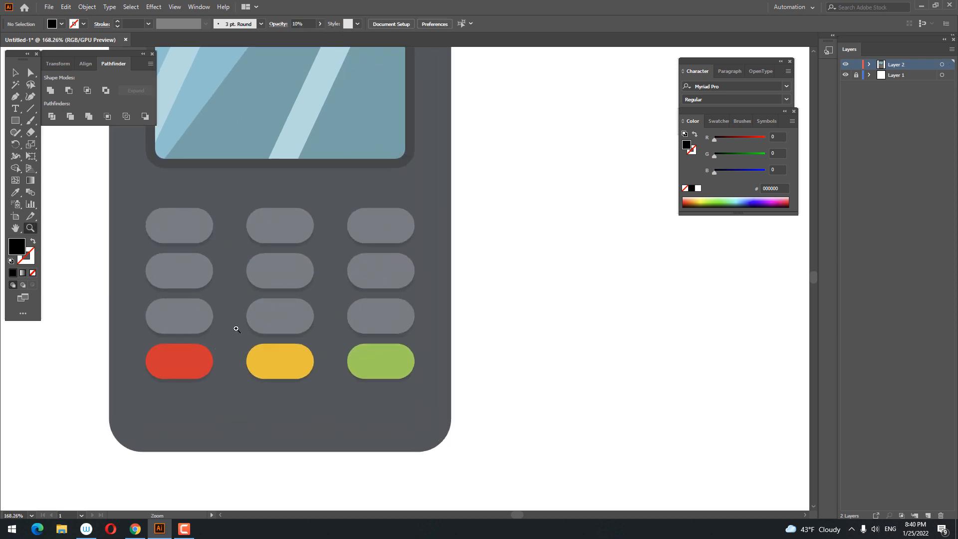
{"action": "left_click_drag", "start_coordinate": [236, 329], "coordinate": [237, 329]}
{"action": "left_click", "coordinate": [17, 70]}
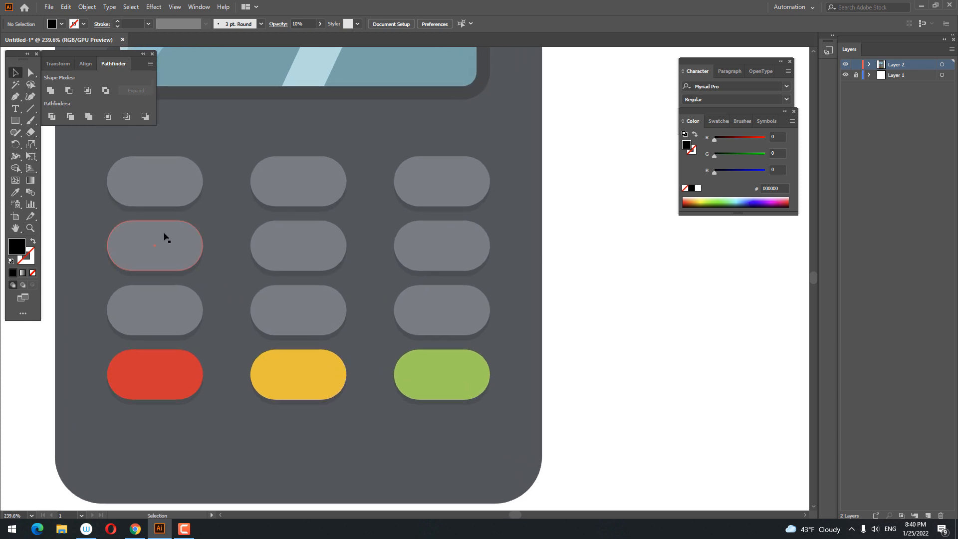
{"action": "left_click", "coordinate": [160, 209]}
{"action": "left_click", "coordinate": [290, 213], "text": "shift"}
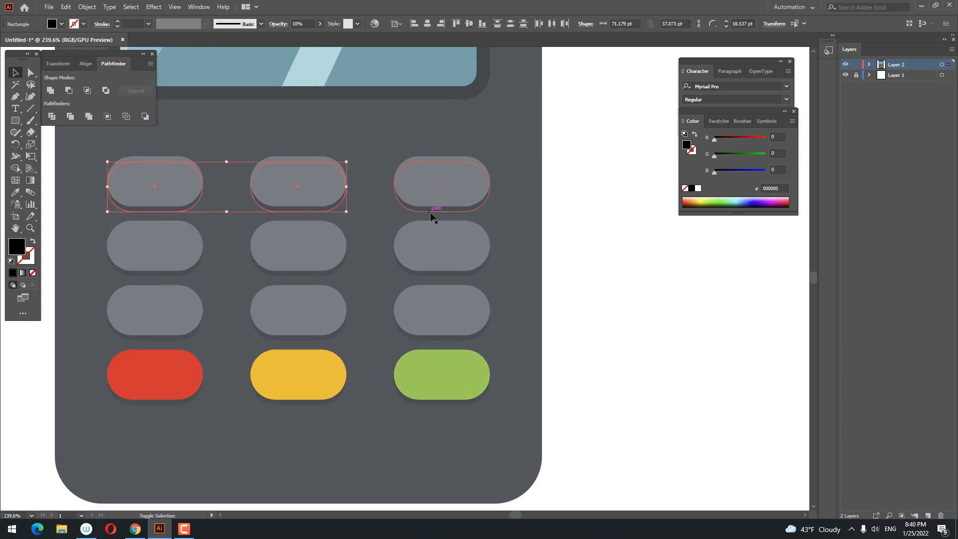
{"action": "left_click", "coordinate": [434, 212], "text": "shift"}
{"action": "left_click", "coordinate": [452, 278], "text": "shift"}
{"action": "left_click", "coordinate": [274, 274], "text": "shift"}
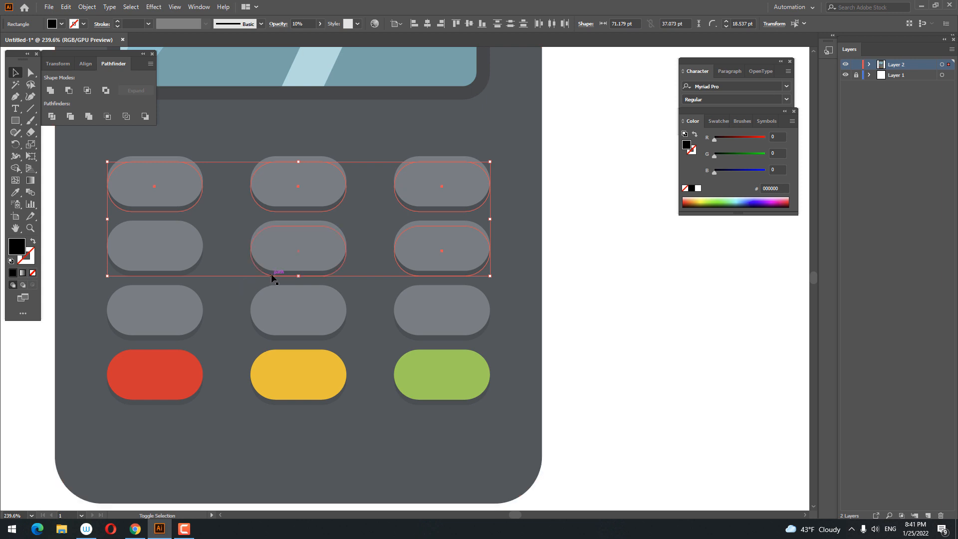
{"action": "left_click", "coordinate": [177, 405], "text": "shift"}
{"action": "left_click", "coordinate": [325, 399], "text": "shift"}
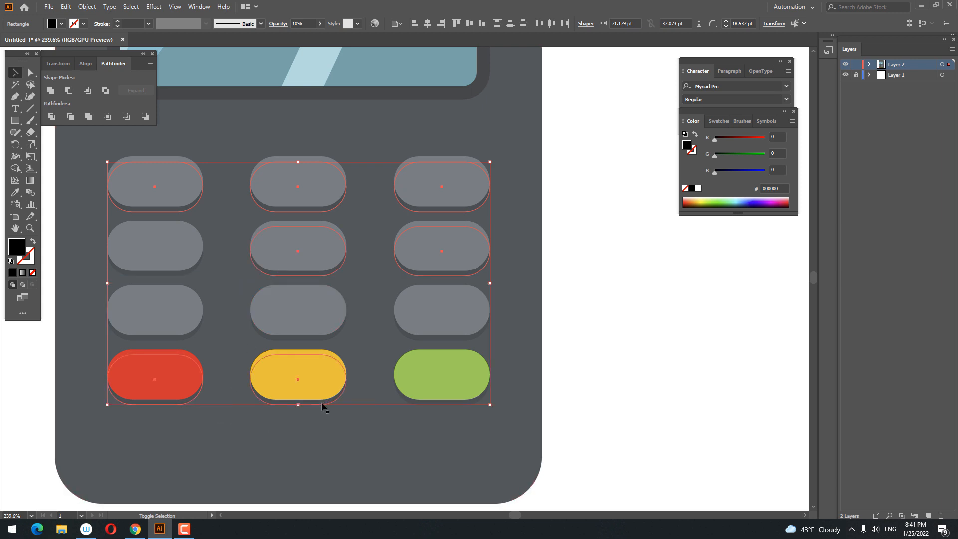
{"action": "left_click", "coordinate": [462, 403], "text": "shift"}
{"action": "left_click", "coordinate": [177, 273], "text": "shift"}
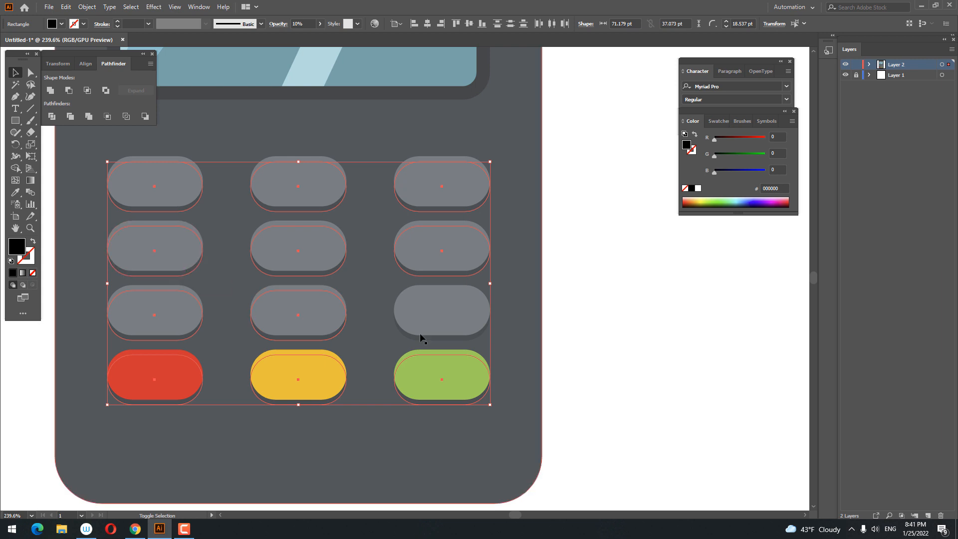
{"action": "key", "text": "Down"}
{"action": "key", "text": "Down"}
{"action": "key", "text": "Down"}
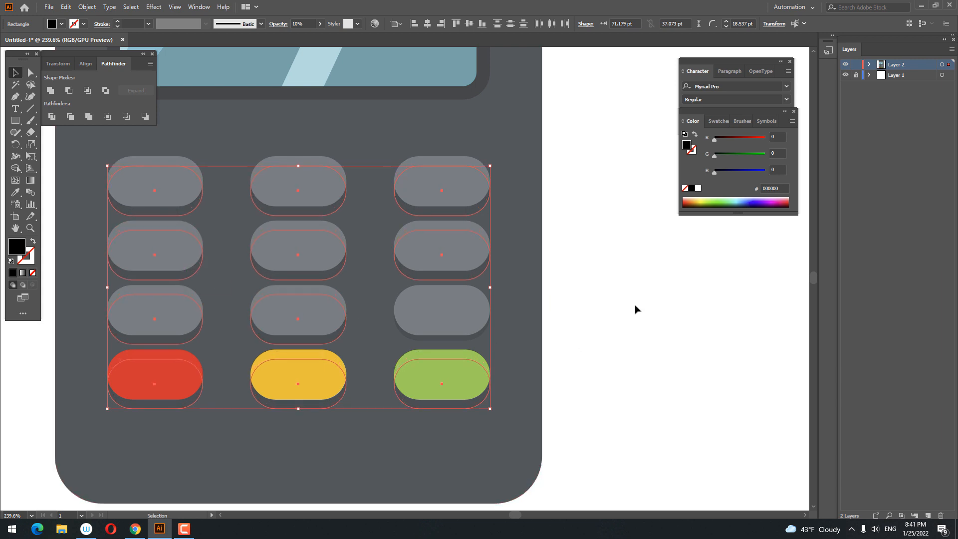
{"action": "left_click", "coordinate": [635, 308]}
Step: Draw a black rectangle about 69 x 317 pt overlapping the terminal body's right edge, send it to the back and deselect
{"action": "key", "text": "z"}
{"action": "left_click_drag", "start_coordinate": [587, 291], "coordinate": [538, 344]}
{"action": "left_click_drag", "start_coordinate": [552, 265], "coordinate": [448, 321]}
{"action": "left_click_drag", "start_coordinate": [449, 321], "coordinate": [423, 342]}
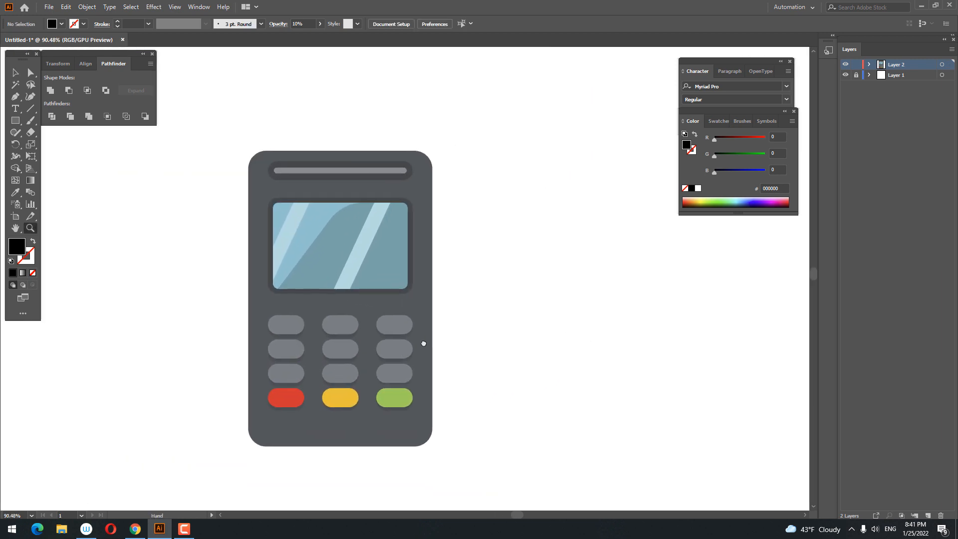
{"action": "left_click_drag", "start_coordinate": [398, 374], "coordinate": [367, 346]}
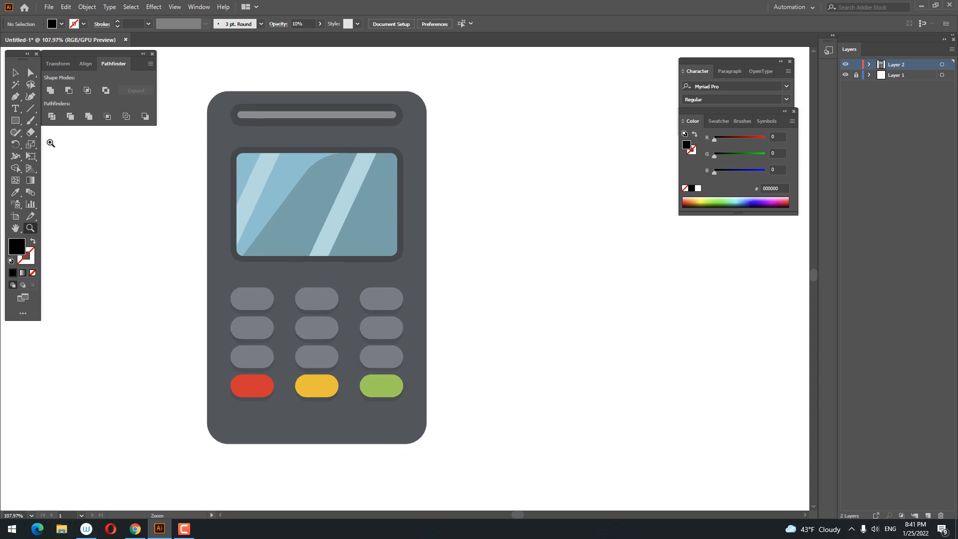
{"action": "left_click", "coordinate": [18, 120]}
{"action": "left_click_drag", "start_coordinate": [413, 122], "coordinate": [455, 315]}
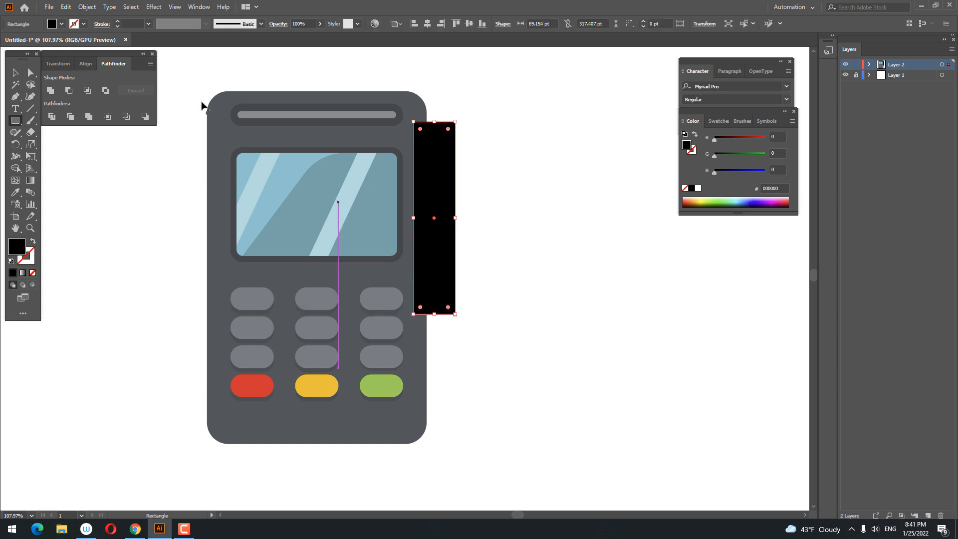
{"action": "left_click", "coordinate": [15, 73]}
{"action": "right_click", "coordinate": [424, 181]}
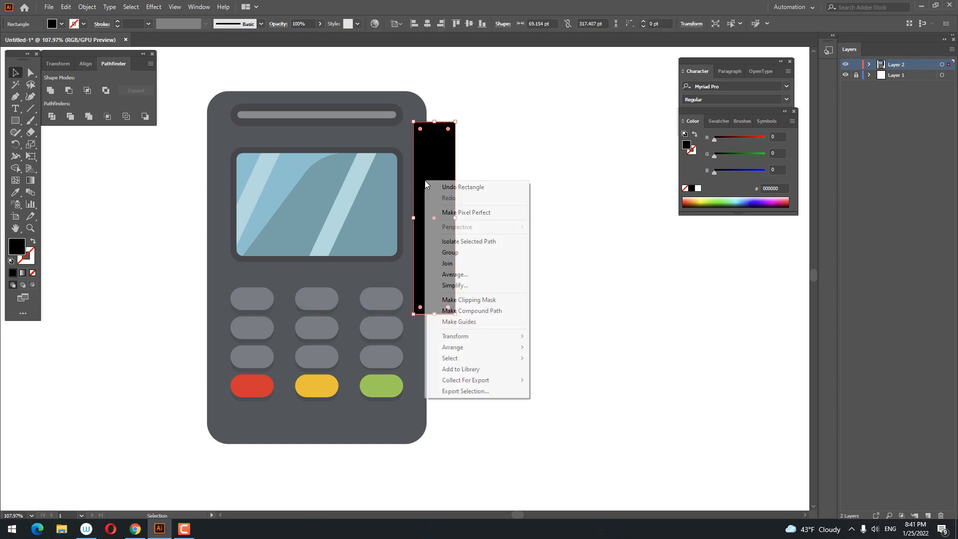
{"action": "left_click", "coordinate": [561, 379]}
{"action": "key", "text": "ctrl+shift+a"}
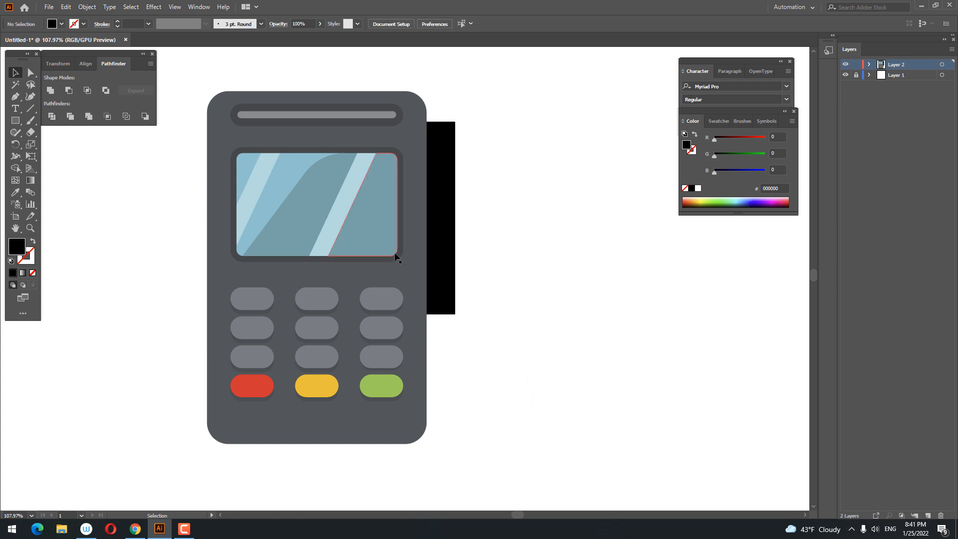
Step: Round the two outer right-hand corners of the black side rectangle
{"action": "key", "text": "a"}
{"action": "left_click_drag", "start_coordinate": [471, 349], "coordinate": [497, 194]}
{"action": "left_click", "coordinate": [496, 199]}
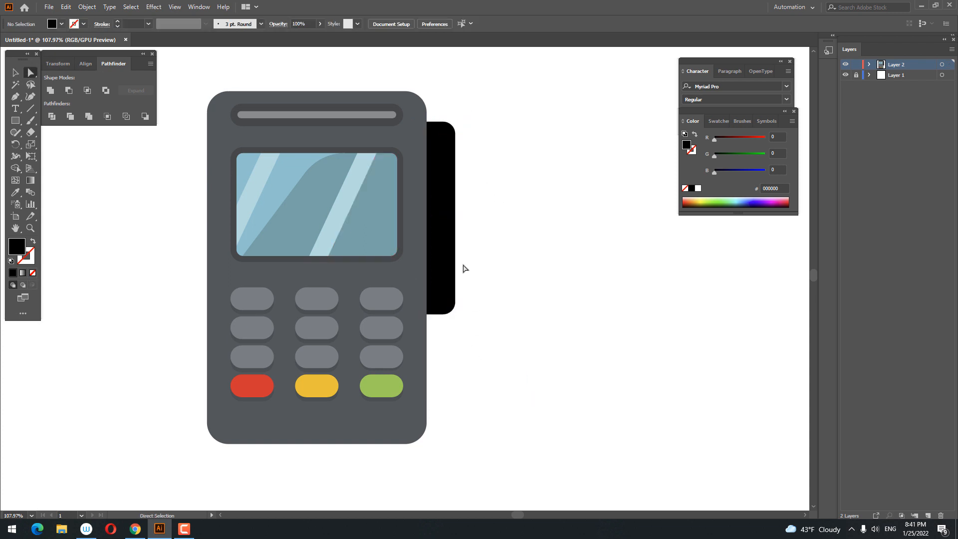
Step: Recolour the black side rectangle with the grey #8A8D8E sampled from the light strip at the terminal's top
{"action": "left_click", "coordinate": [19, 190]}
{"action": "left_click", "coordinate": [374, 115]}
{"action": "key", "text": "z"}
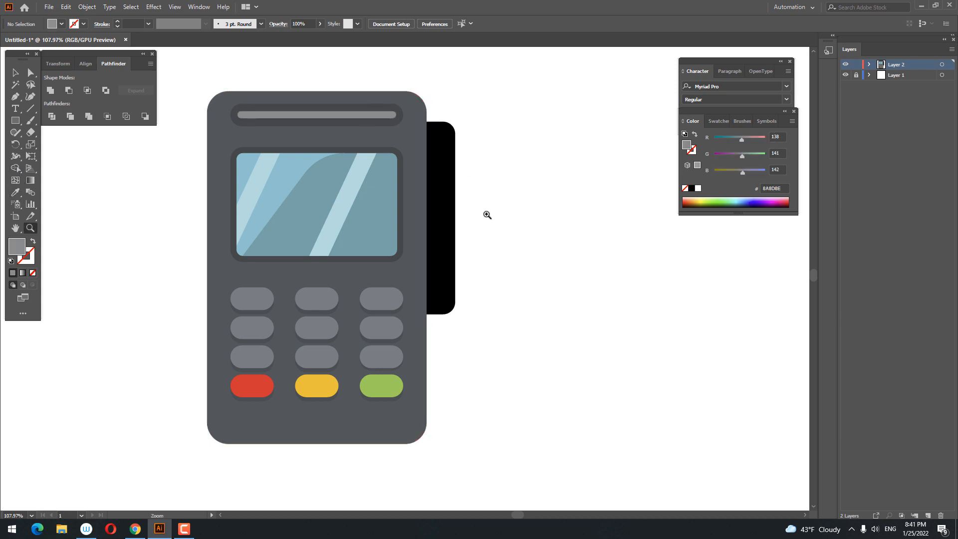
{"action": "left_click", "coordinate": [484, 214]}
{"action": "left_click", "coordinate": [16, 74]}
{"action": "left_click", "coordinate": [434, 279]}
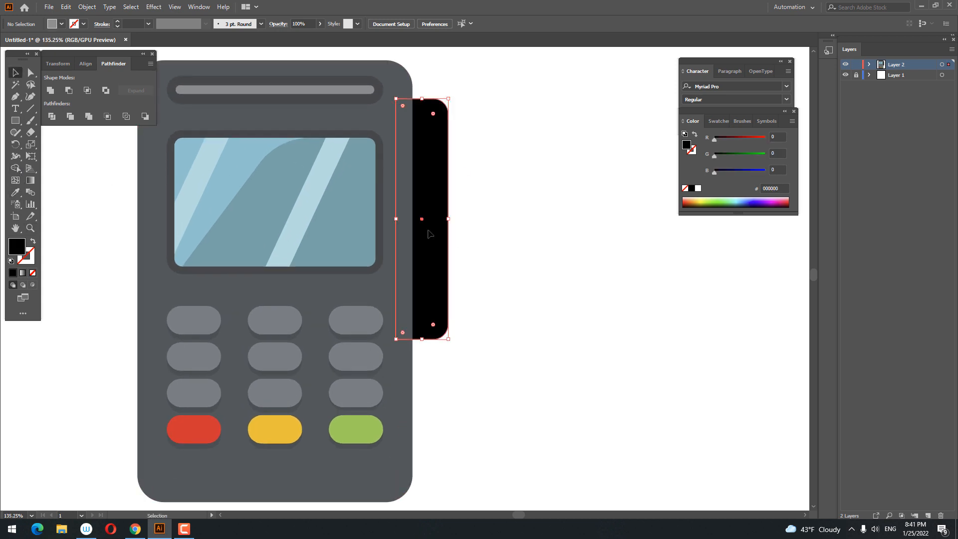
{"action": "key", "text": "i"}
{"action": "left_click", "coordinate": [289, 88]}
{"action": "scroll", "coordinate": [412, 188], "scroll_direction": "down", "scroll_amount": 3}
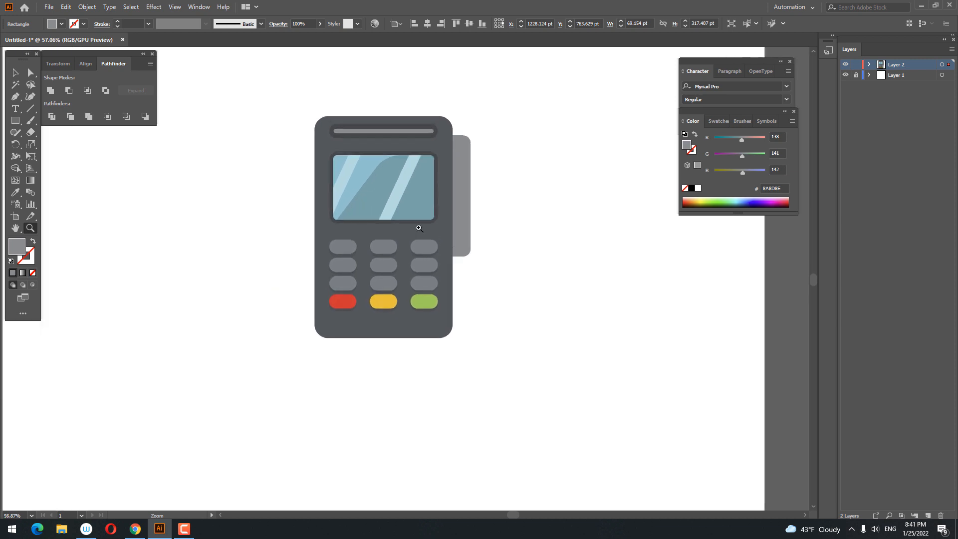
{"action": "scroll", "coordinate": [424, 214], "scroll_direction": "up", "scroll_amount": 3}
Step: Nudge the grey side rectangle slightly left into the body and apply Unite to make it a plain path
{"action": "left_click", "coordinate": [17, 71]}
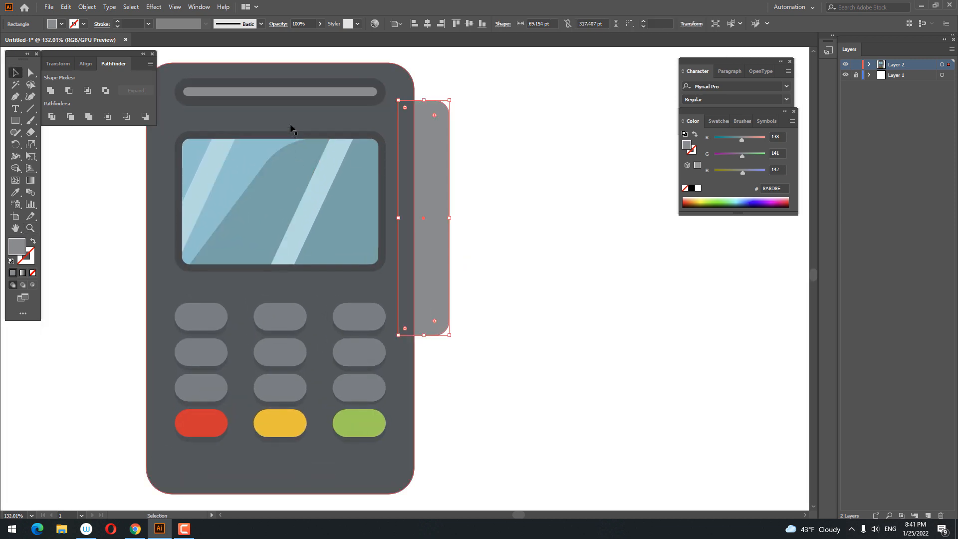
{"action": "key", "text": "Left"}
{"action": "key", "text": "Left"}
{"action": "key", "text": "Left"}
{"action": "key", "text": "Left"}
{"action": "key", "text": "Left"}
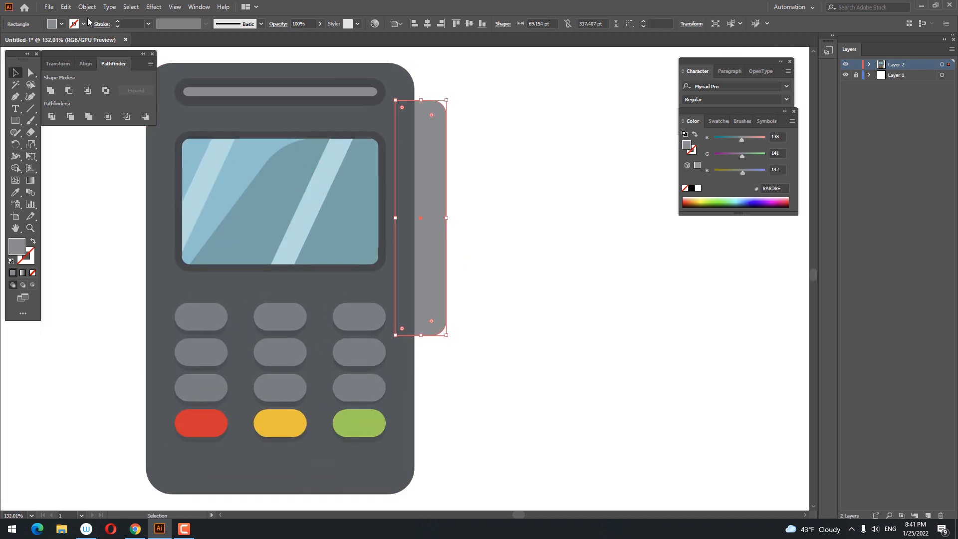
{"action": "left_click", "coordinate": [52, 92]}
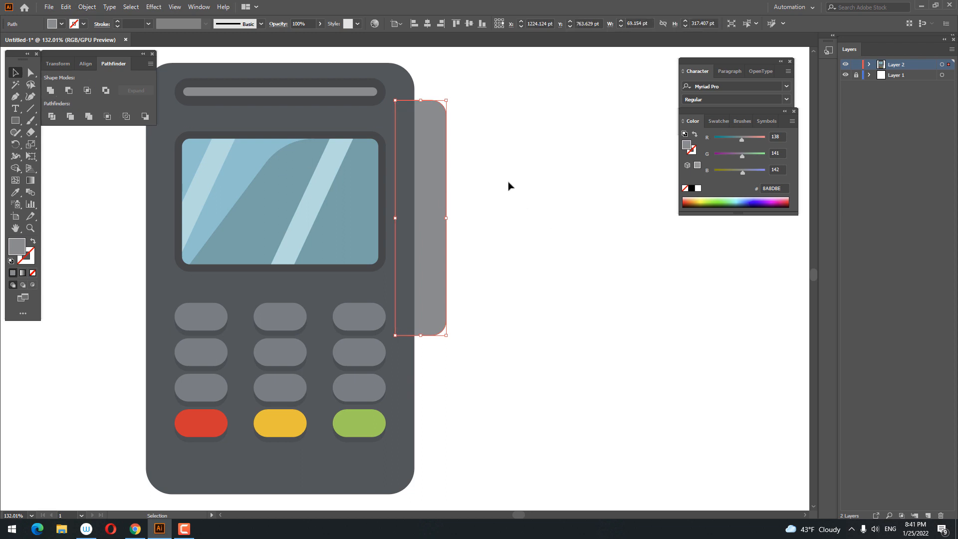
Step: Draw a narrow rectangle about 12 x 317 pt over the grey side piece, along the terminal body's right edge
{"action": "key", "text": "z"}
{"action": "left_click_drag", "start_coordinate": [508, 192], "coordinate": [536, 192]}
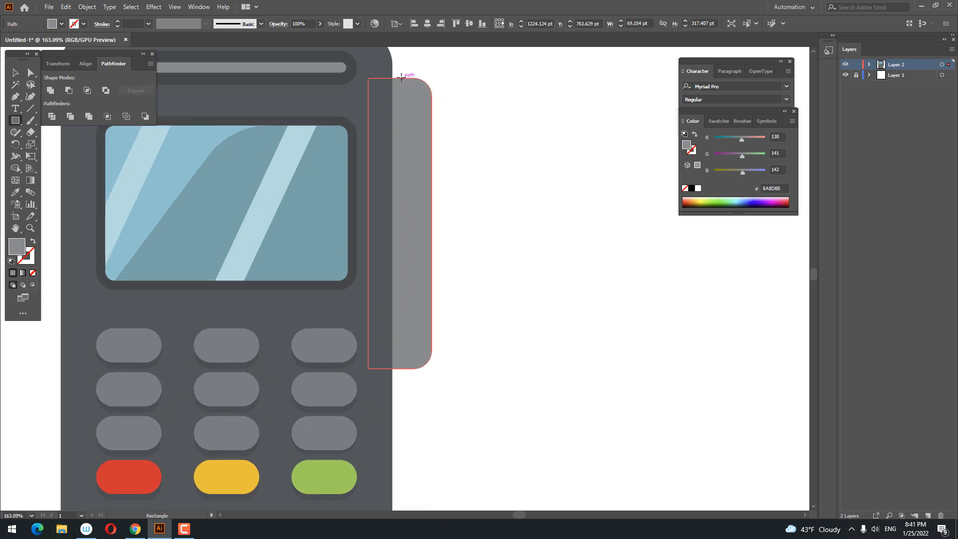
{"action": "mouse_move", "coordinate": [395, 78]}
{"action": "left_mouse_down"}
{"action": "mouse_move", "coordinate": [433, 255]}
{"action": "mouse_move", "coordinate": [431, 368]}
{"action": "mouse_move", "coordinate": [406, 369]}
{"action": "left_mouse_up"}
{"action": "key", "text": "z"}
{"action": "left_click_drag", "start_coordinate": [496, 211], "coordinate": [412, 246]}
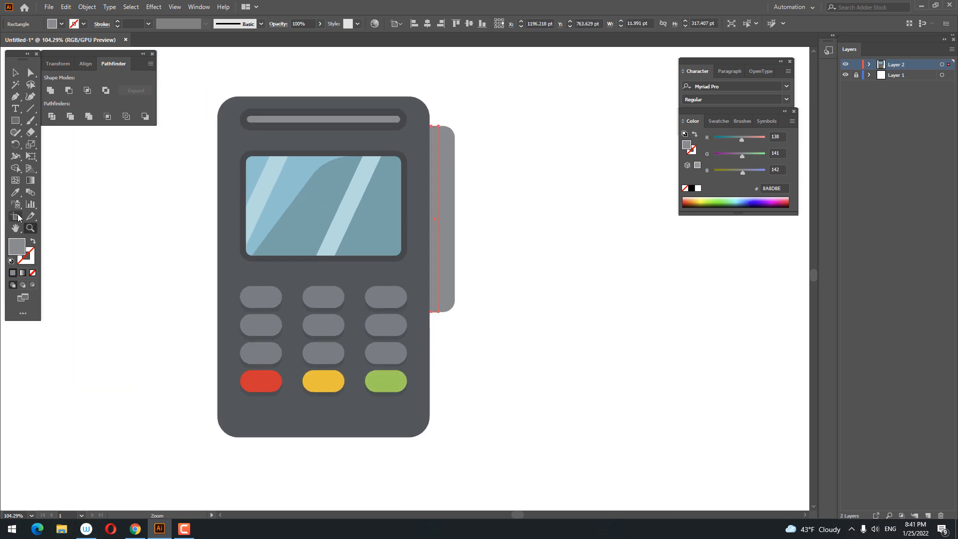
Step: Recolour the narrow rectangle on the side piece with the darker grey #6E7475
{"action": "double_click", "coordinate": [15, 247]}
{"action": "left_click_drag", "start_coordinate": [607, 163], "coordinate": [611, 172]}
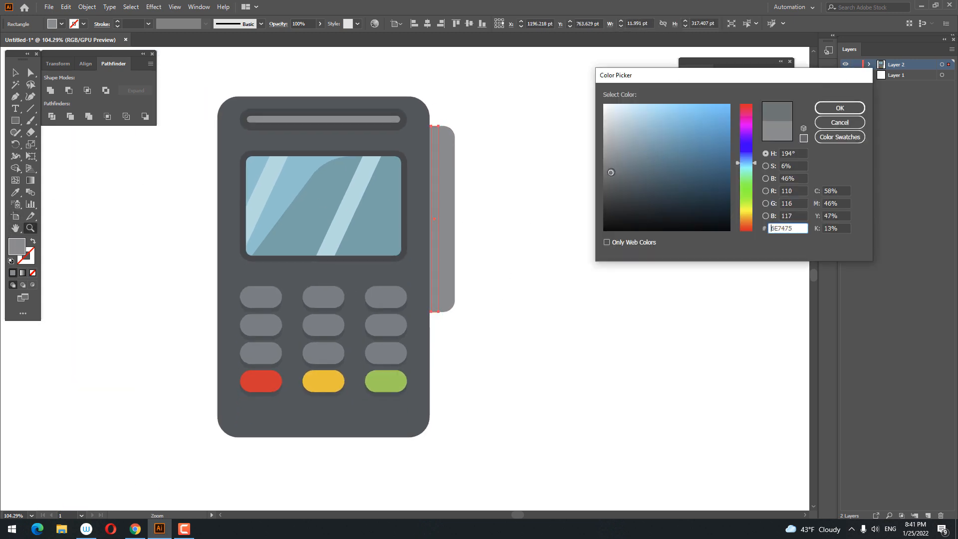
{"action": "left_click", "coordinate": [839, 108]}
Step: Reduce the dark grey strip on the side piece to about 8 pt wide by moving its left edge inward
{"action": "left_click_drag", "start_coordinate": [299, 194], "coordinate": [414, 212]}
{"action": "left_click_drag", "start_coordinate": [264, 213], "coordinate": [99, 213]}
{"action": "left_click_drag", "start_coordinate": [314, 265], "coordinate": [444, 294]}
{"action": "left_click", "coordinate": [15, 73]}
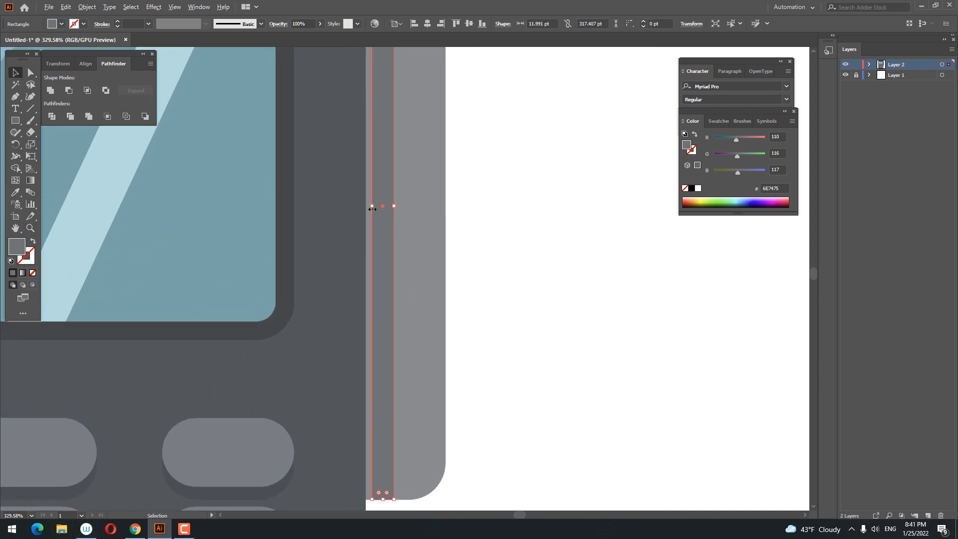
{"action": "left_click_drag", "start_coordinate": [372, 209], "coordinate": [375, 210]}
{"action": "key", "text": "z"}
{"action": "left_click_drag", "start_coordinate": [457, 202], "coordinate": [220, 245]}
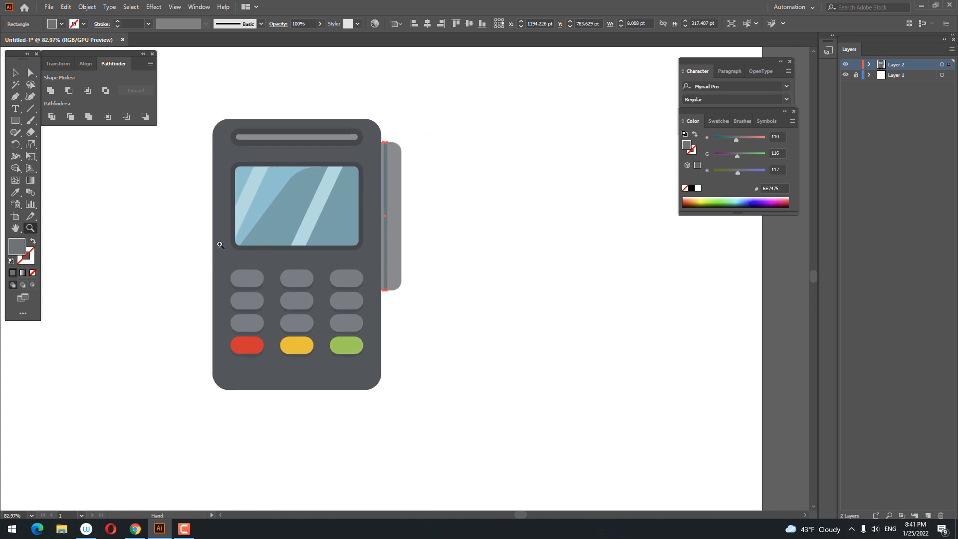
{"action": "left_click", "coordinate": [14, 73]}
{"action": "left_click", "coordinate": [579, 280]}
Step: Draw a closed four-point Pen shape through the body's lower-left, lower-right and upper-right corners and a point right of centre on its top edge
{"action": "left_click_drag", "start_coordinate": [471, 219], "coordinate": [497, 230]}
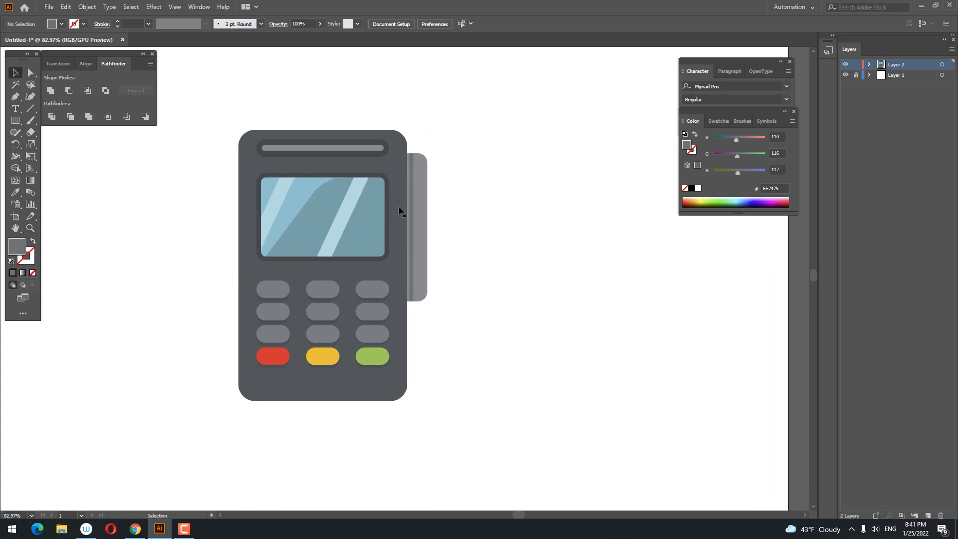
{"action": "key", "text": "z"}
{"action": "left_click_drag", "start_coordinate": [399, 210], "coordinate": [414, 213]}
{"action": "left_click_drag", "start_coordinate": [413, 264], "coordinate": [395, 306]}
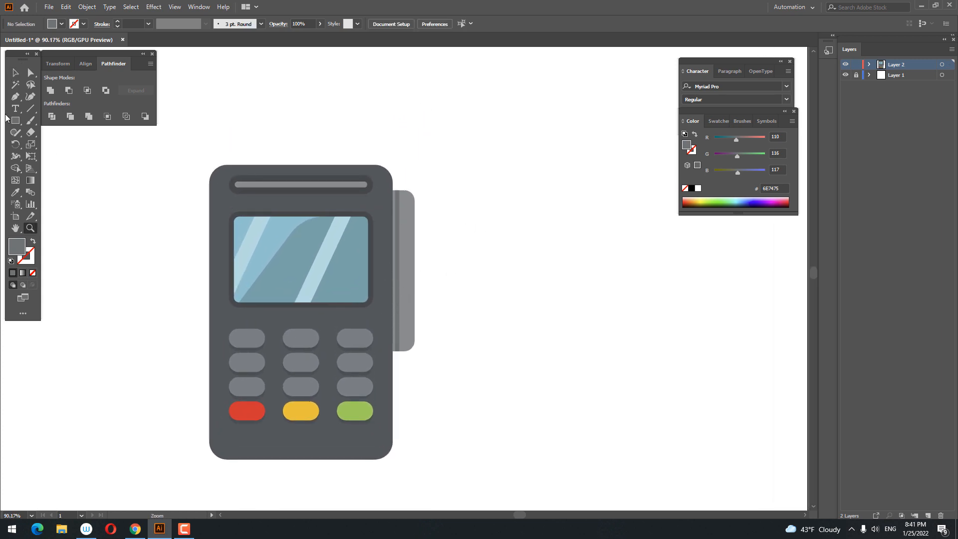
{"action": "left_click", "coordinate": [13, 100]}
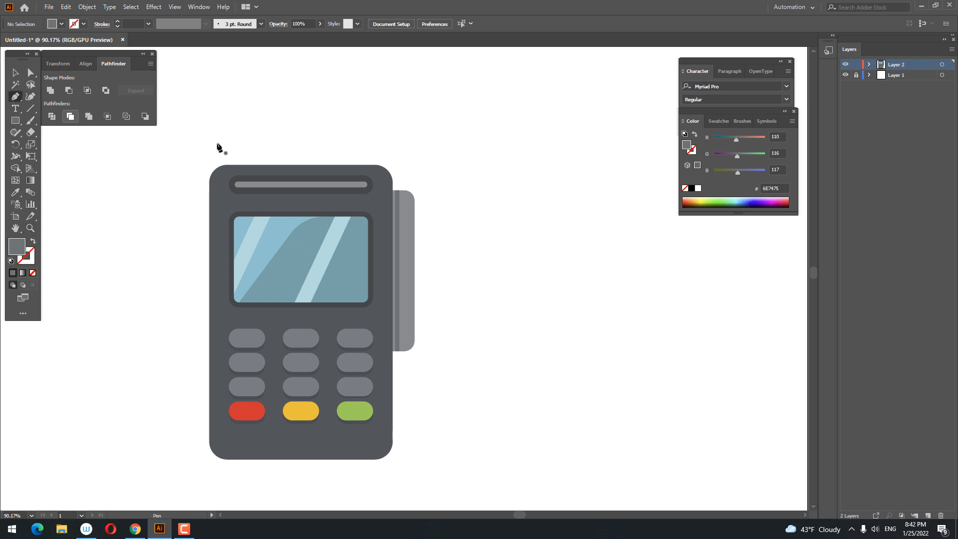
{"action": "left_click", "coordinate": [209, 459]}
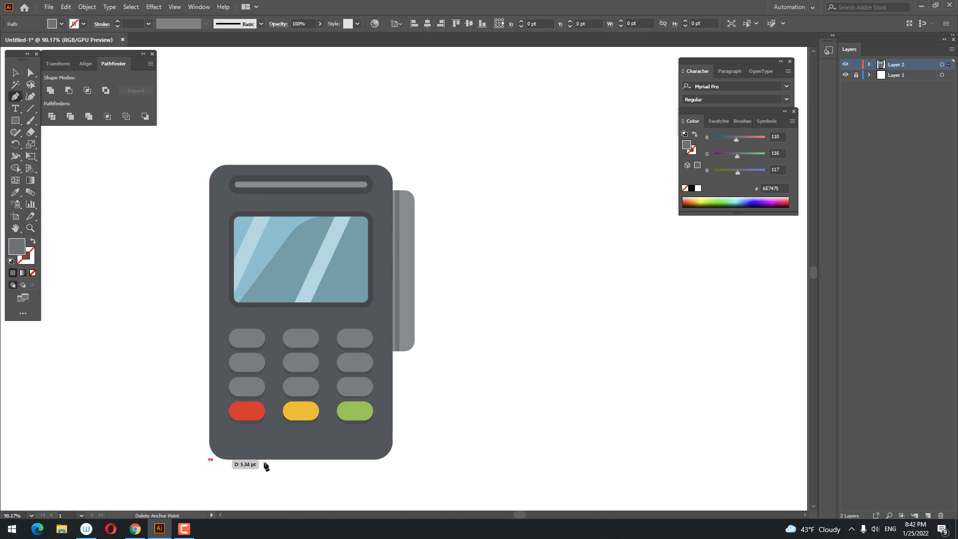
{"action": "left_click", "coordinate": [392, 459]}
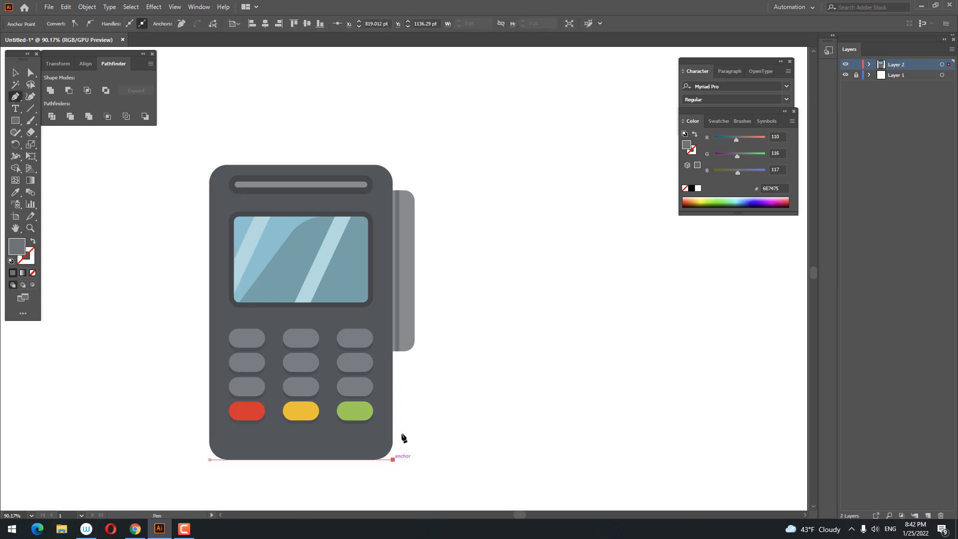
{"action": "left_click", "coordinate": [392, 165]}
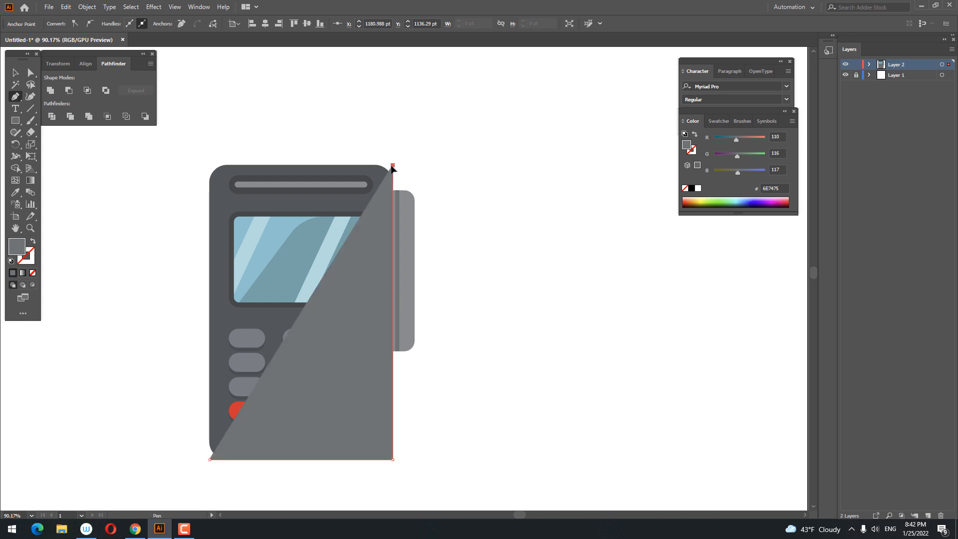
{"action": "left_click", "coordinate": [319, 165]}
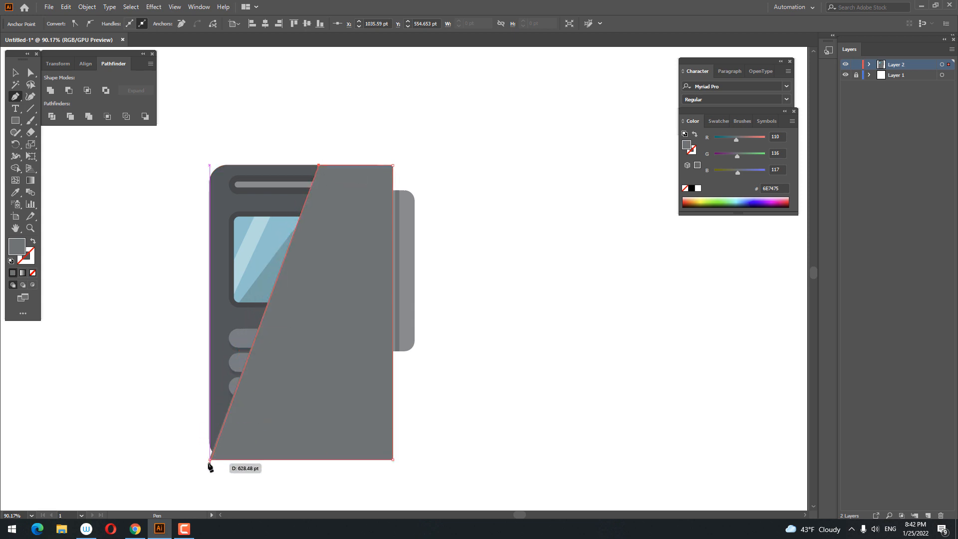
{"action": "left_click", "coordinate": [210, 459]}
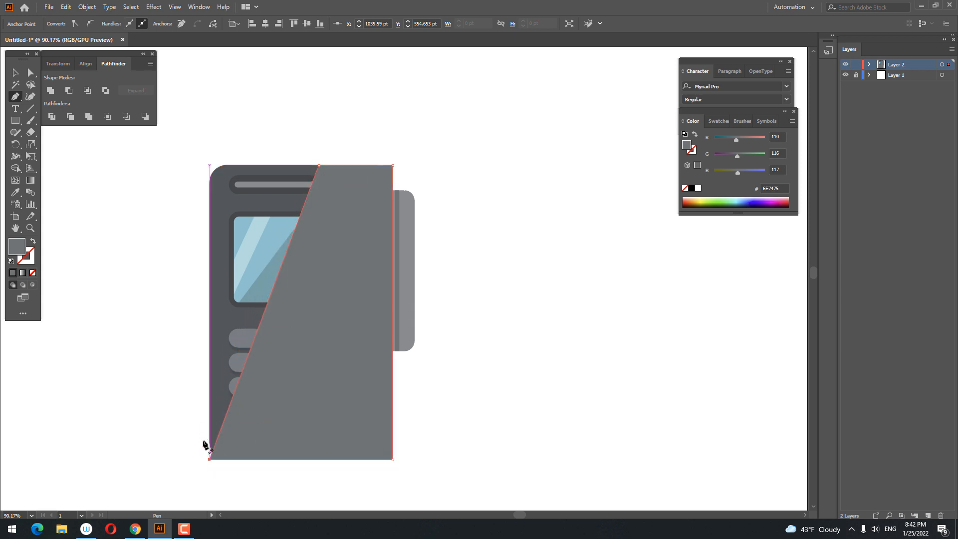
Step: Fill the four-point shape with #34383A, a darker version of the colour sampled from the terminal body
{"action": "left_click", "coordinate": [17, 193]}
{"action": "left_click", "coordinate": [232, 197]}
{"action": "double_click", "coordinate": [17, 246]}
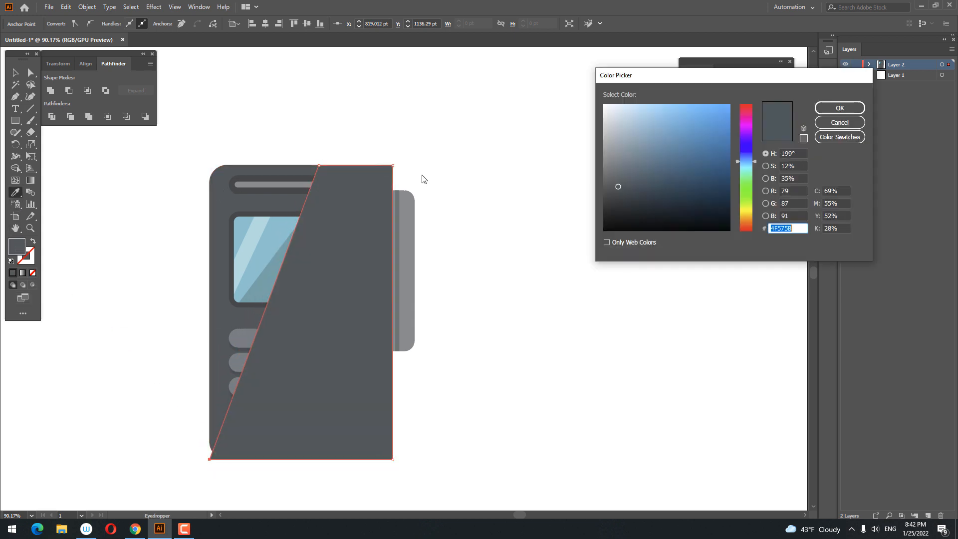
{"action": "left_click", "coordinate": [618, 198]}
{"action": "left_click", "coordinate": [839, 108]}
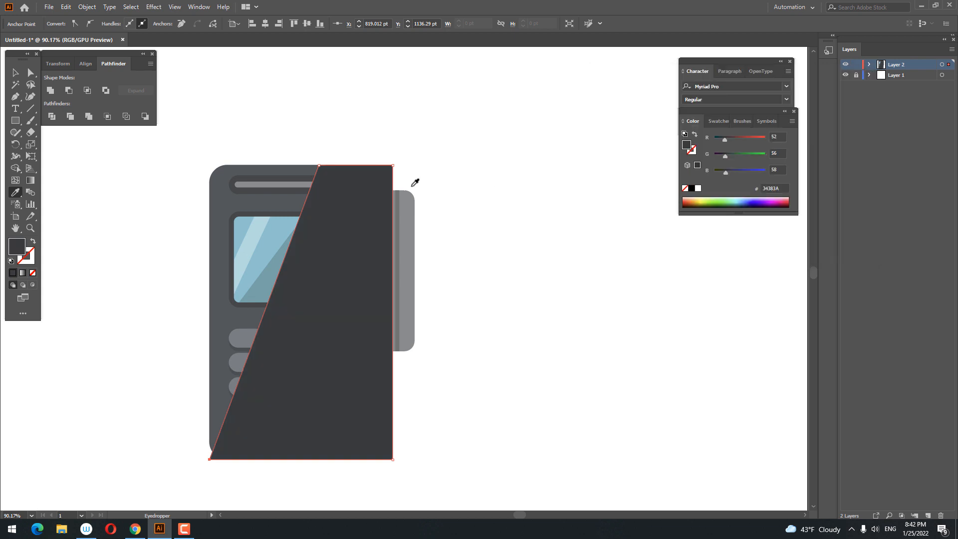
Step: Send the dark shape, the terminal body, the grey side piece and its strip together to the back
{"action": "left_click", "coordinate": [17, 73]}
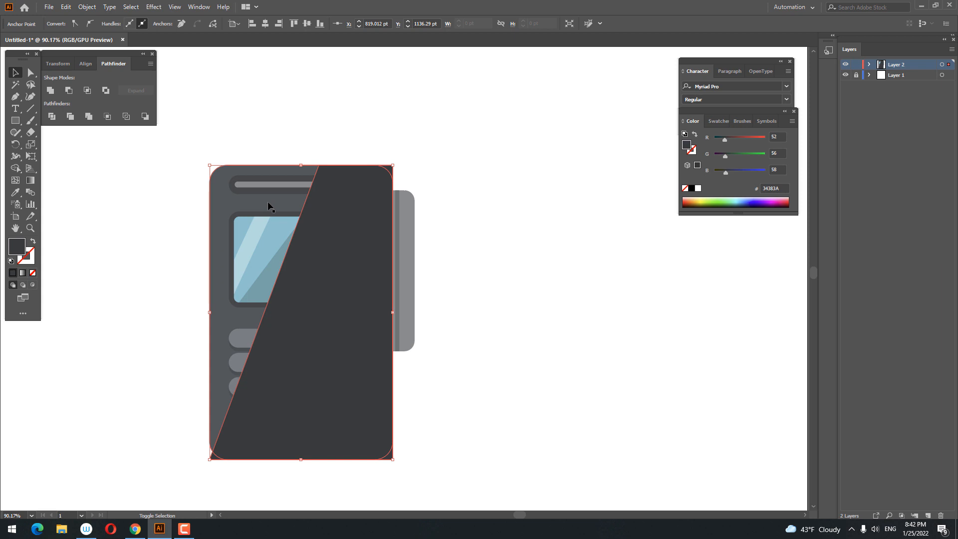
{"action": "left_click", "coordinate": [403, 254], "text": "shift"}
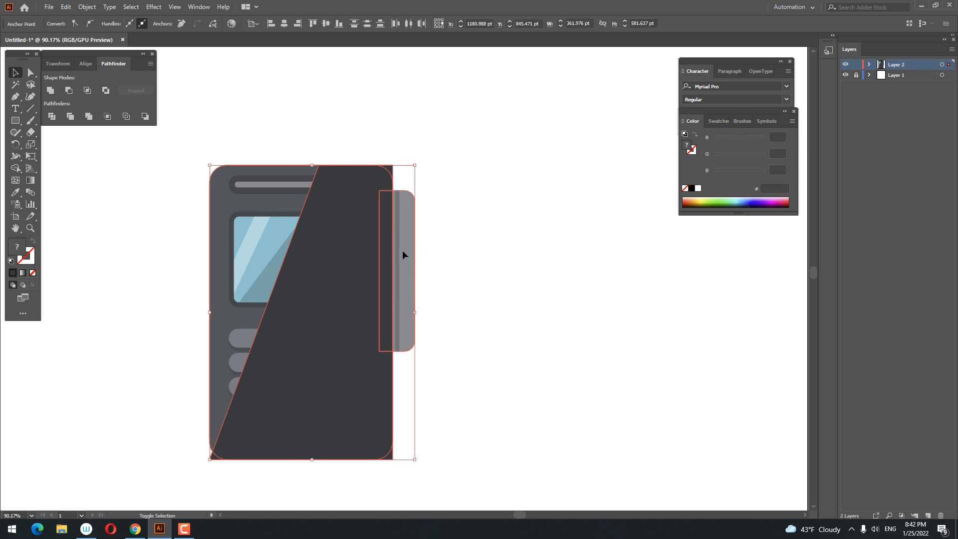
{"action": "right_click", "coordinate": [406, 240]}
{"action": "mouse_move", "coordinate": [428, 394]}
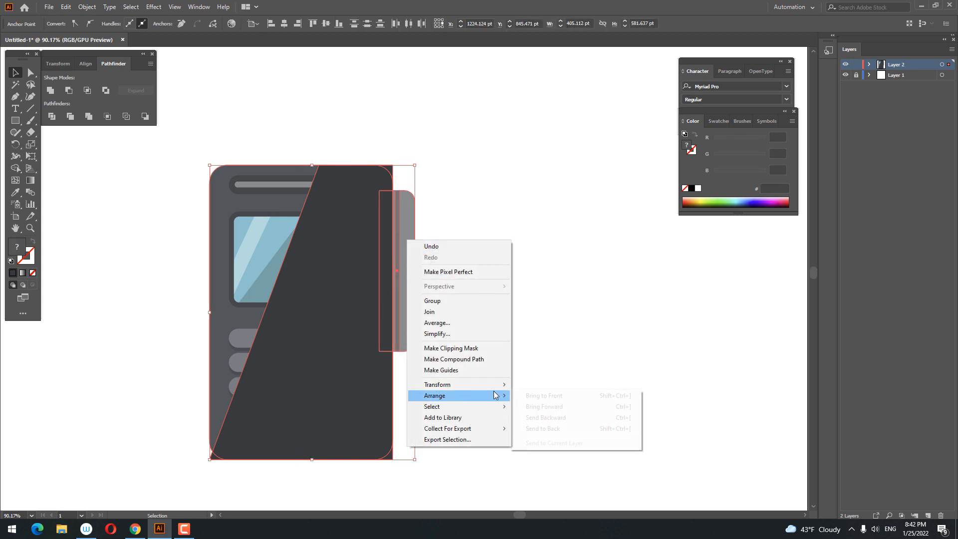
{"action": "left_click", "coordinate": [563, 428]}
{"action": "left_click", "coordinate": [614, 378]}
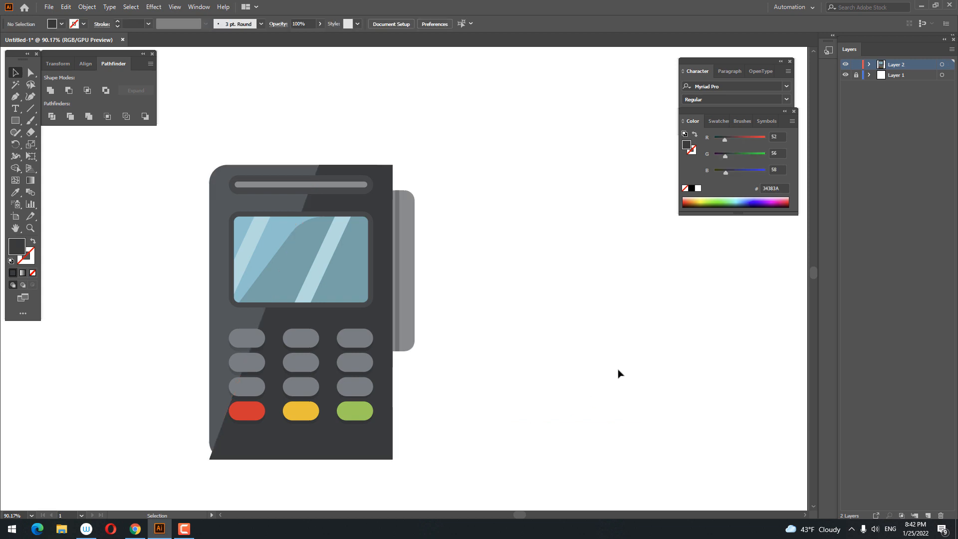
Step: Round the dark shape's upper-left corner into a wide curve with a radius of about 209 pt
{"action": "left_click", "coordinate": [387, 174]}
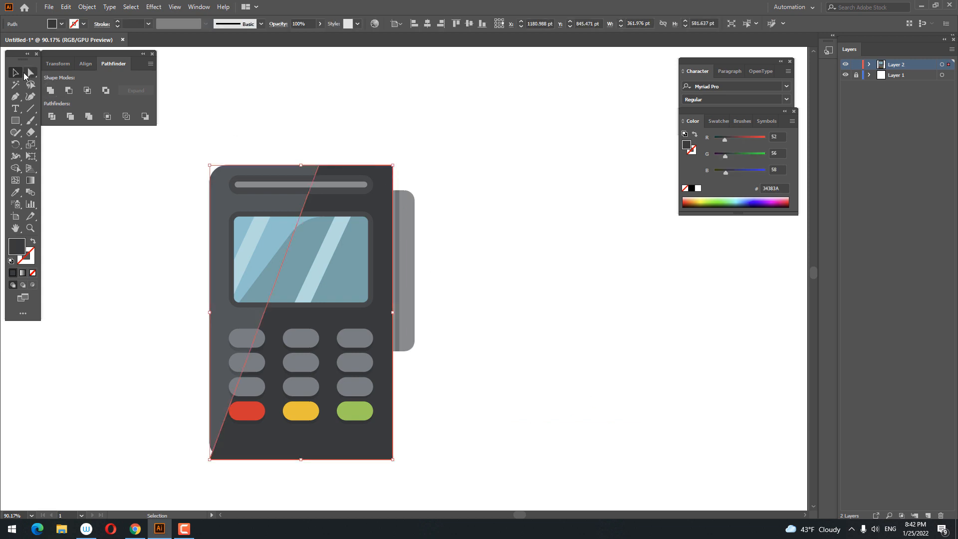
{"action": "left_click", "coordinate": [30, 73]}
{"action": "left_click_drag", "start_coordinate": [323, 170], "coordinate": [398, 296]}
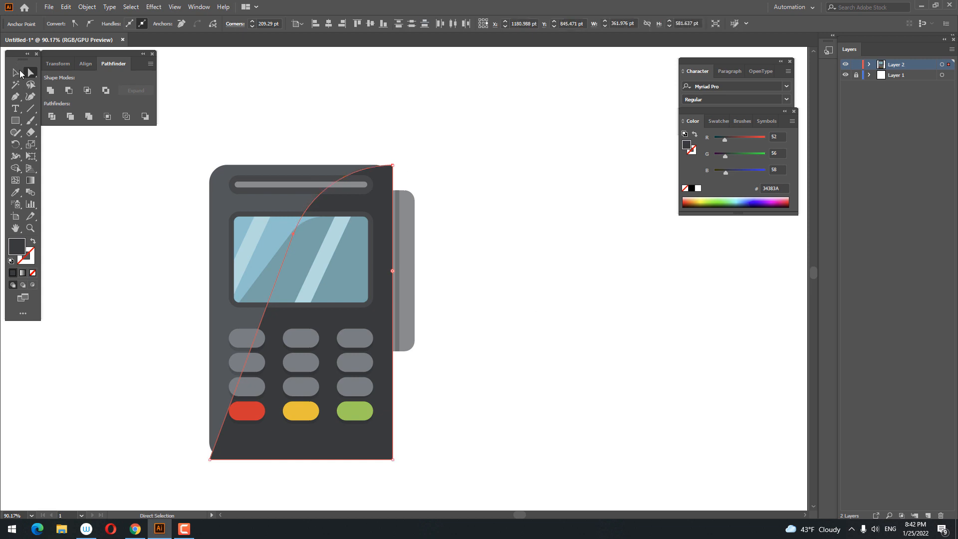
Step: Divide the dark shape with the terminal body and delete the leftover corner pieces outside the body's rounded corners
{"action": "left_click", "coordinate": [16, 73]}
{"action": "left_click", "coordinate": [339, 172], "text": "shift"}
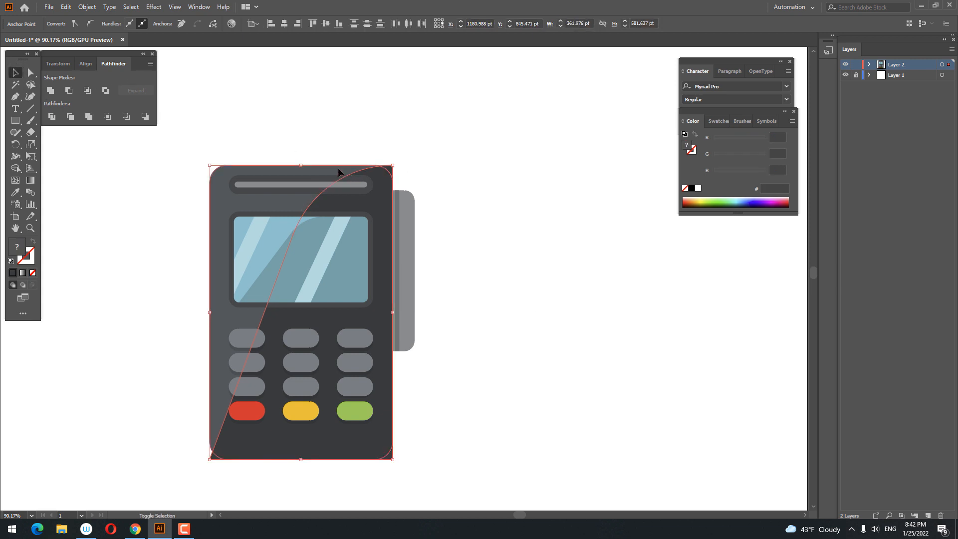
{"action": "left_click", "coordinate": [52, 116]}
{"action": "double_click", "coordinate": [377, 199]}
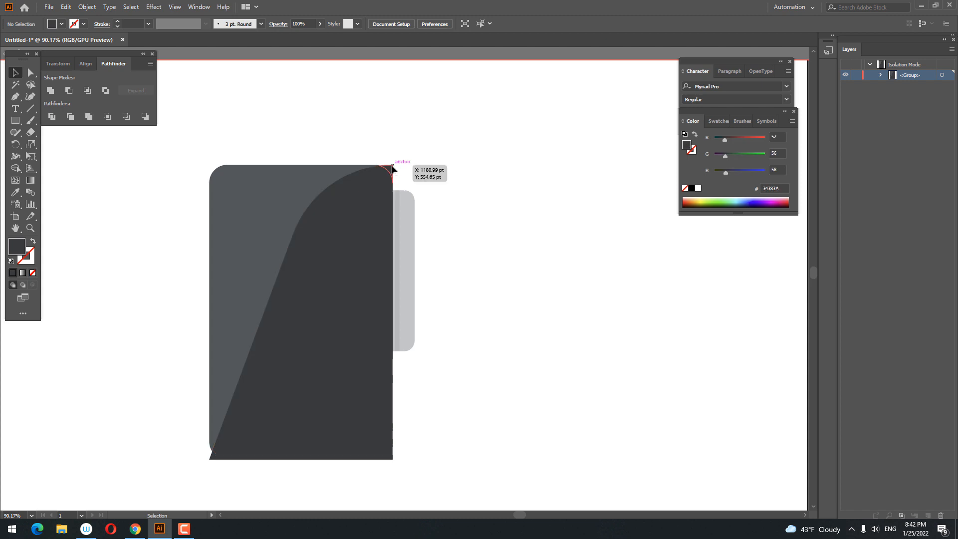
{"action": "left_click", "coordinate": [391, 169]}
{"action": "left_click", "coordinate": [392, 456], "text": "shift"}
{"action": "left_click", "coordinate": [213, 457], "text": "shift"}
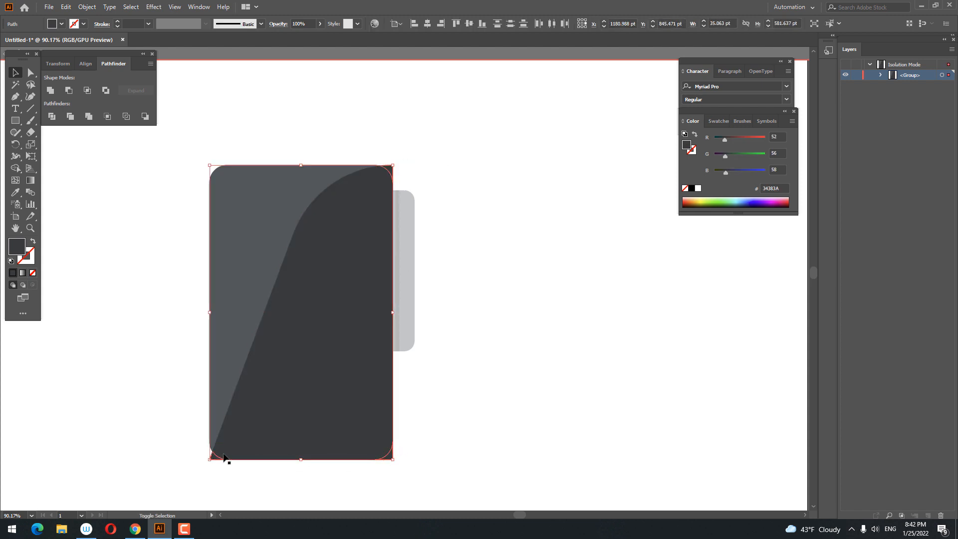
{"action": "key", "text": "Delete"}
{"action": "double_click", "coordinate": [519, 343]}
Step: Examine the dark shading on the terminal body around the screen and the keypad
{"action": "key", "text": "z"}
{"action": "left_click_drag", "start_coordinate": [526, 323], "coordinate": [476, 333]}
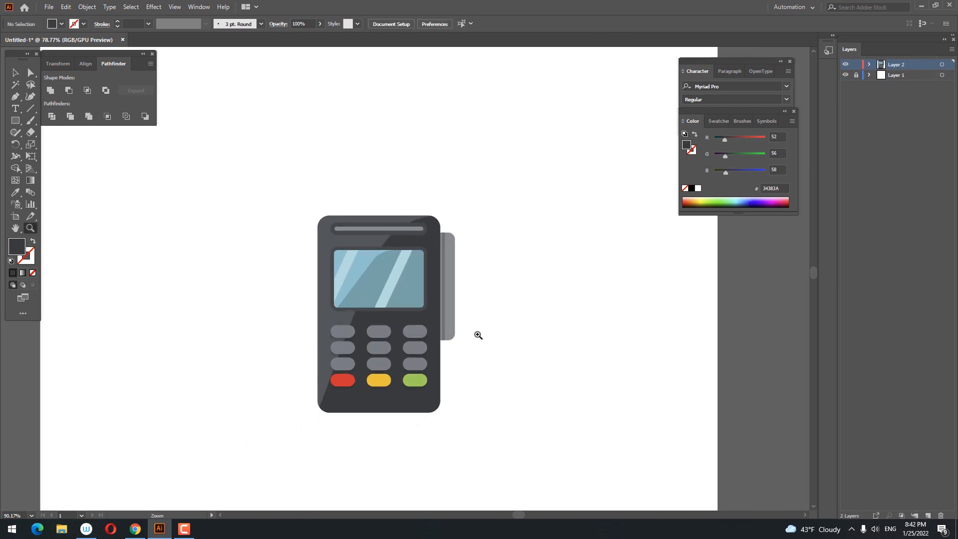
{"action": "left_click_drag", "start_coordinate": [395, 316], "coordinate": [427, 357]}
{"action": "left_click_drag", "start_coordinate": [351, 398], "coordinate": [257, 367]}
{"action": "left_click_drag", "start_coordinate": [342, 305], "coordinate": [331, 340]}
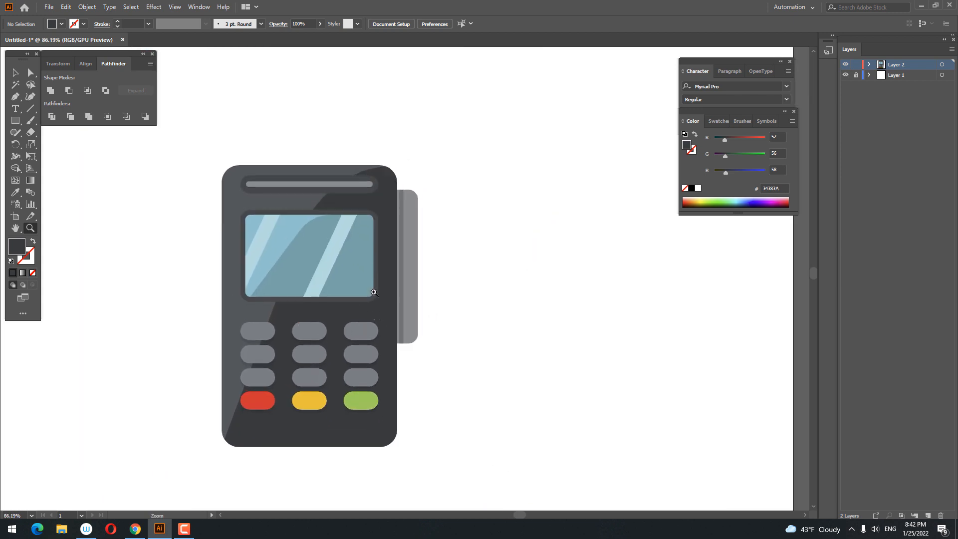
{"action": "left_click_drag", "start_coordinate": [271, 318], "coordinate": [311, 329]}
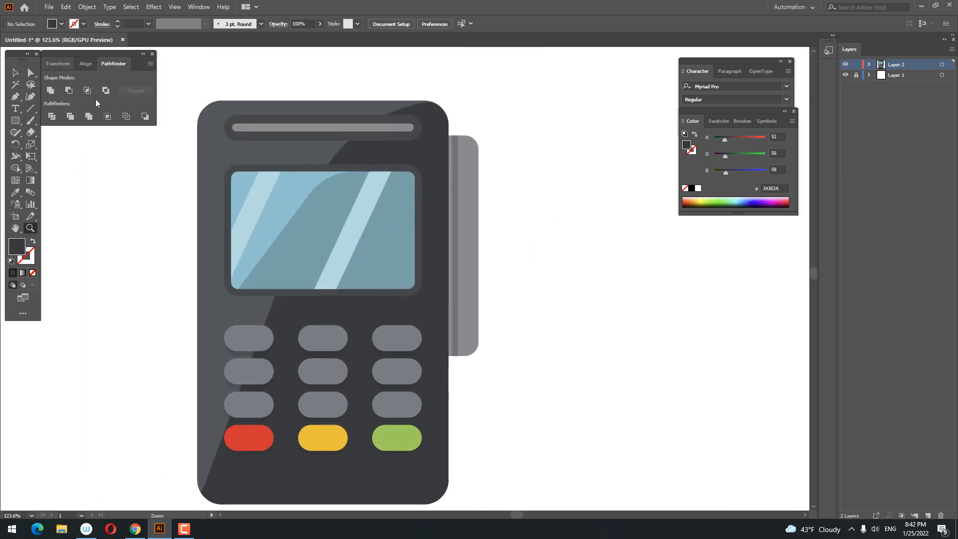
{"action": "left_click_drag", "start_coordinate": [344, 264], "coordinate": [326, 269]}
{"action": "left_click_drag", "start_coordinate": [377, 366], "coordinate": [402, 366]}
Step: Recolour the shadows under the keypad buttons with the dark grey #424749 sampled from the screen's frame
{"action": "left_click", "coordinate": [30, 73]}
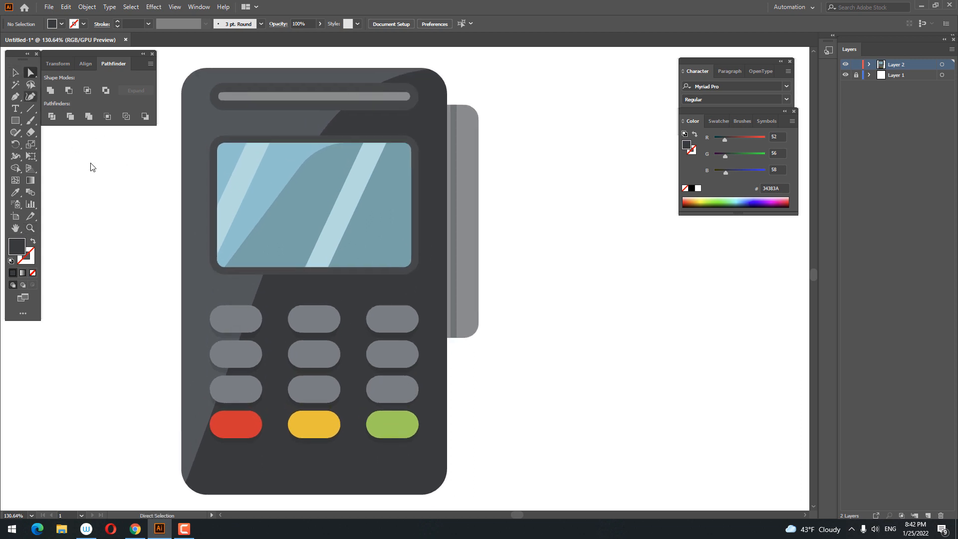
{"action": "left_click", "coordinate": [237, 339]}
{"action": "left_click", "coordinate": [316, 339], "text": "shift"}
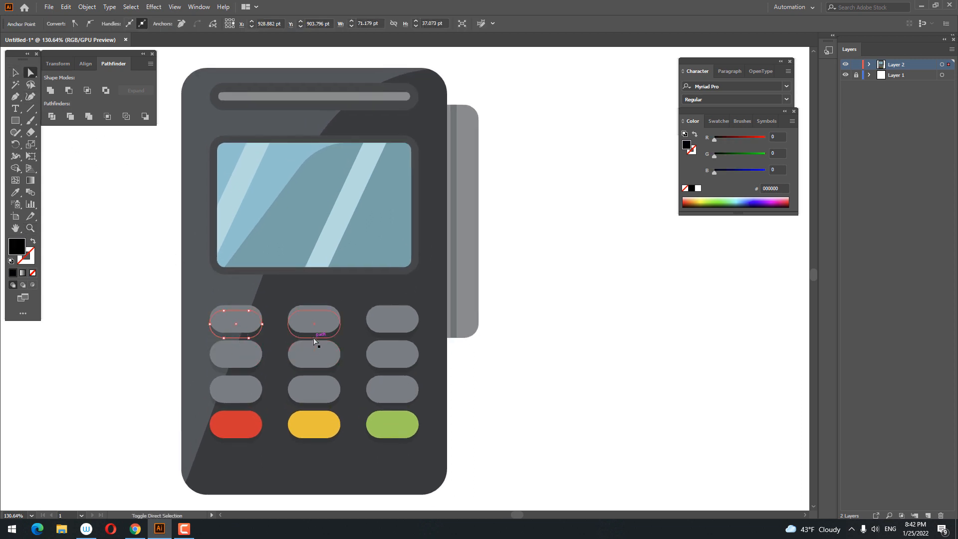
{"action": "left_click", "coordinate": [394, 339], "text": "shift"}
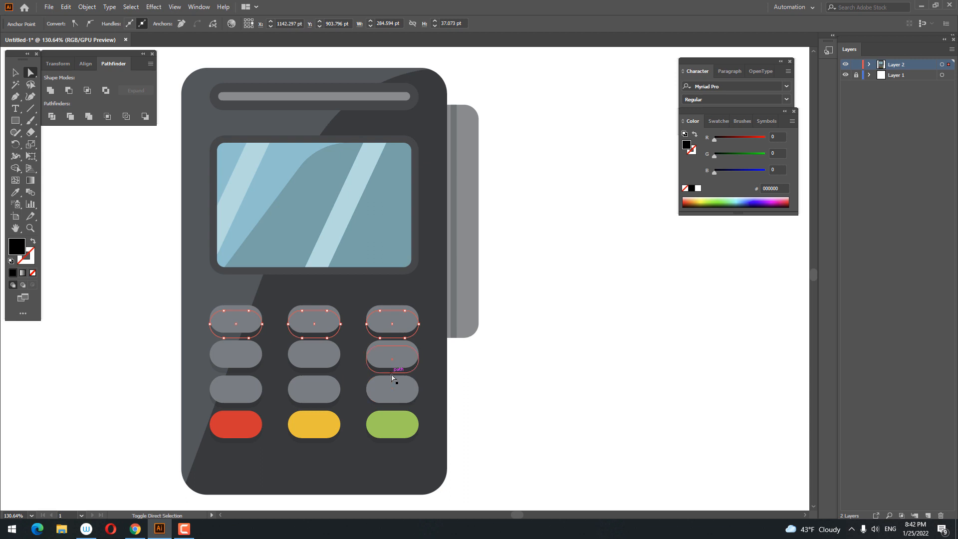
{"action": "left_click", "coordinate": [399, 408], "text": "shift"}
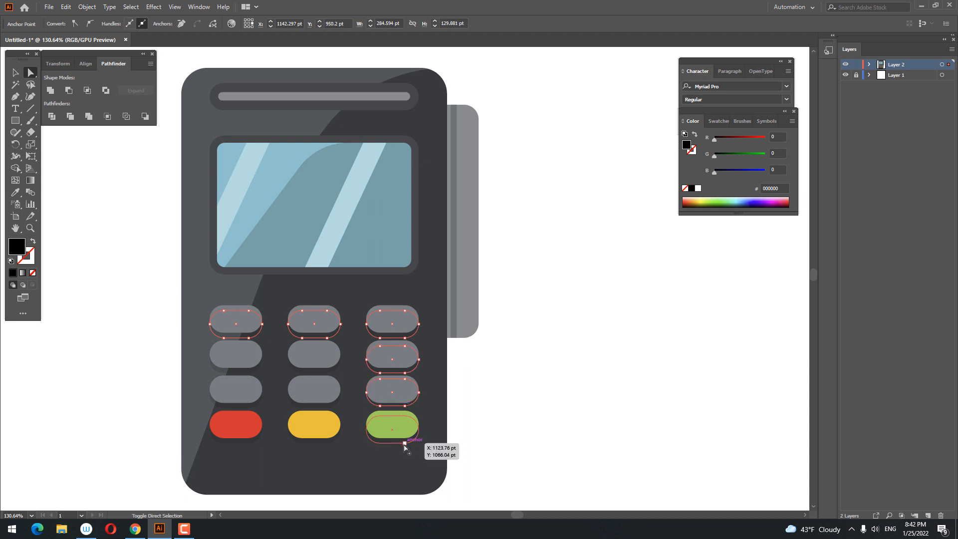
{"action": "left_click", "coordinate": [405, 443], "text": "shift"}
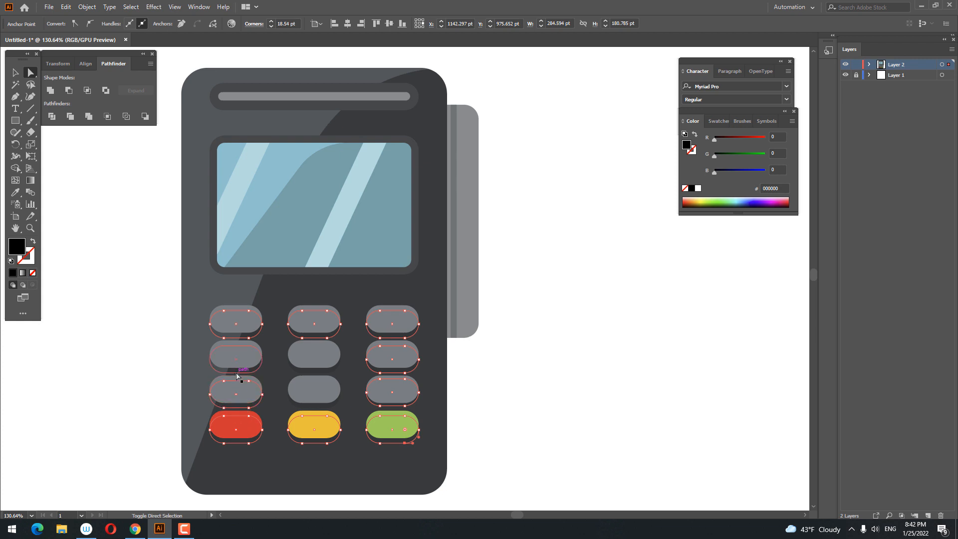
{"action": "left_click", "coordinate": [15, 194]}
{"action": "left_click", "coordinate": [223, 266]}
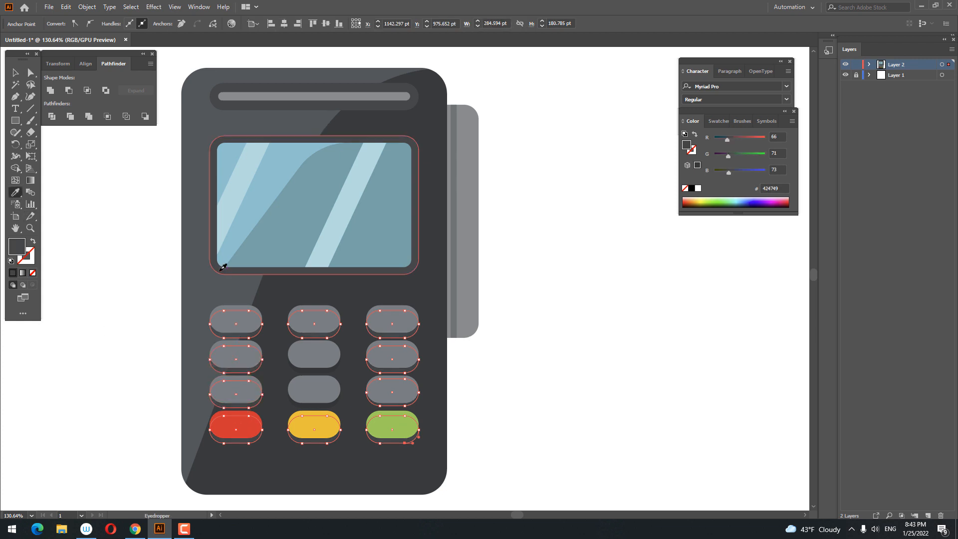
{"action": "key", "text": "z"}
{"action": "left_click_drag", "start_coordinate": [468, 408], "coordinate": [414, 443]}
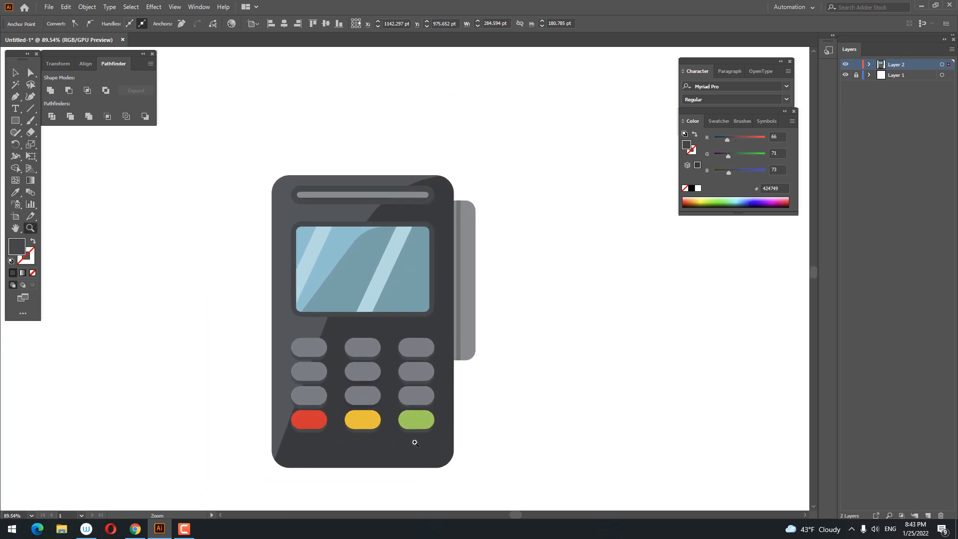
{"action": "left_click", "coordinate": [18, 72]}
{"action": "left_click", "coordinate": [219, 242]}
Step: Draw a rectangle about 23 x 317 pt over the grey side piece, starting at the terminal body's right edge
{"action": "key", "text": "z"}
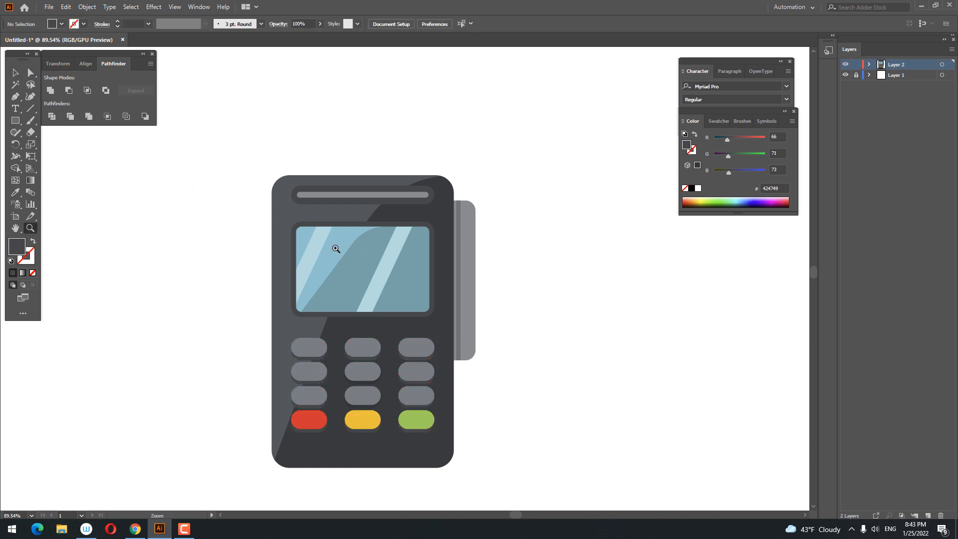
{"action": "left_click_drag", "start_coordinate": [318, 264], "coordinate": [294, 284]}
{"action": "key", "text": "space"}
{"action": "left_click_drag", "start_coordinate": [370, 304], "coordinate": [466, 366]}
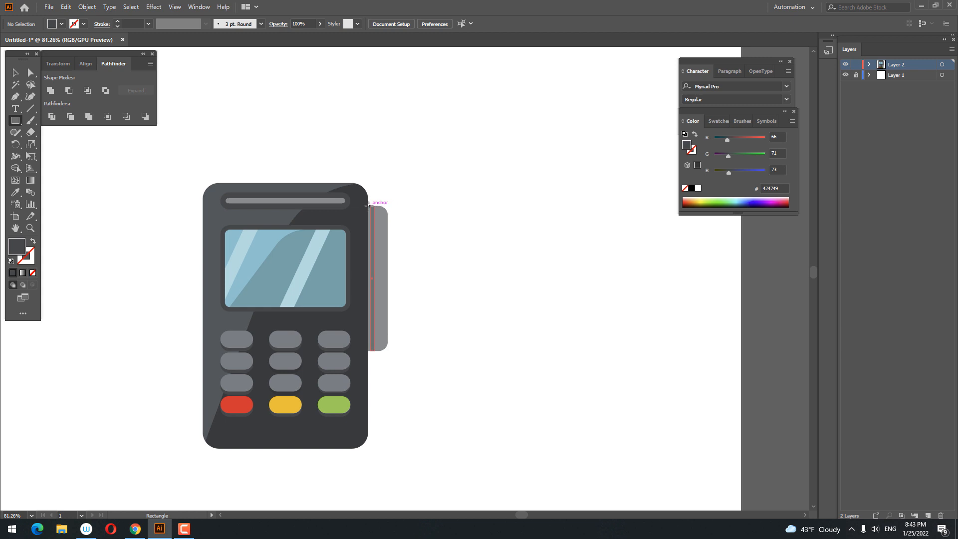
{"action": "left_click_drag", "start_coordinate": [369, 205], "coordinate": [379, 350]}
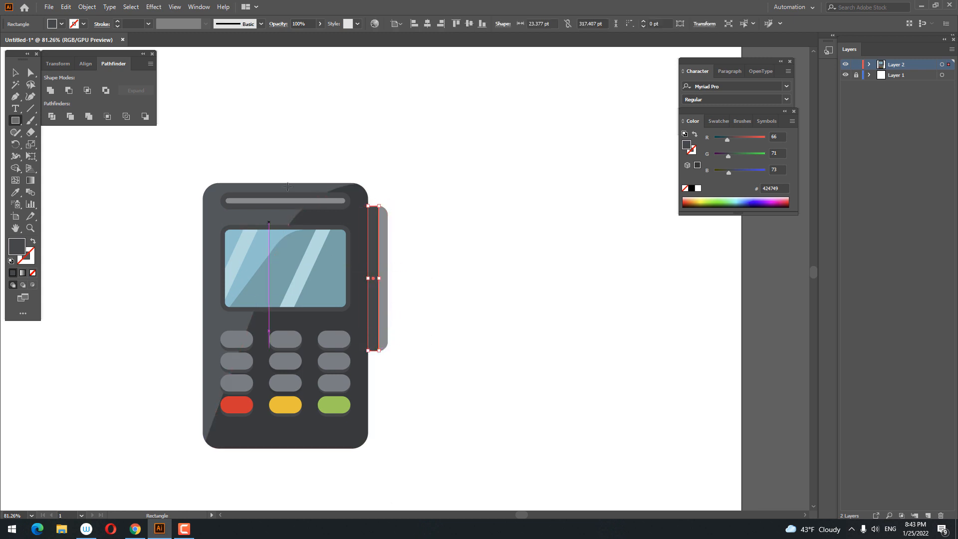
Step: Fill the new rectangle over the grey side piece with black #000000 and lower its opacity to 41%
{"action": "double_click", "coordinate": [29, 252]}
{"action": "left_click", "coordinate": [603, 230]}
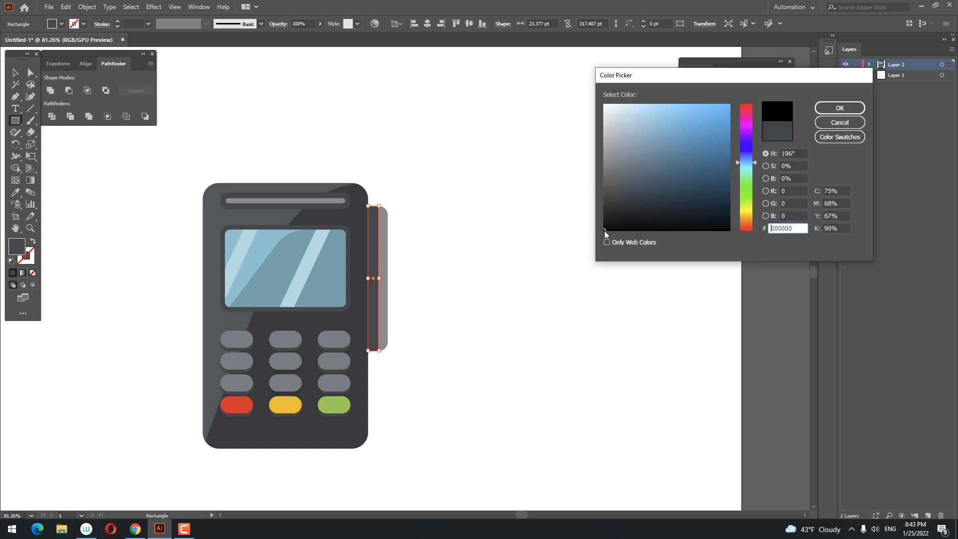
{"action": "key", "text": "Return"}
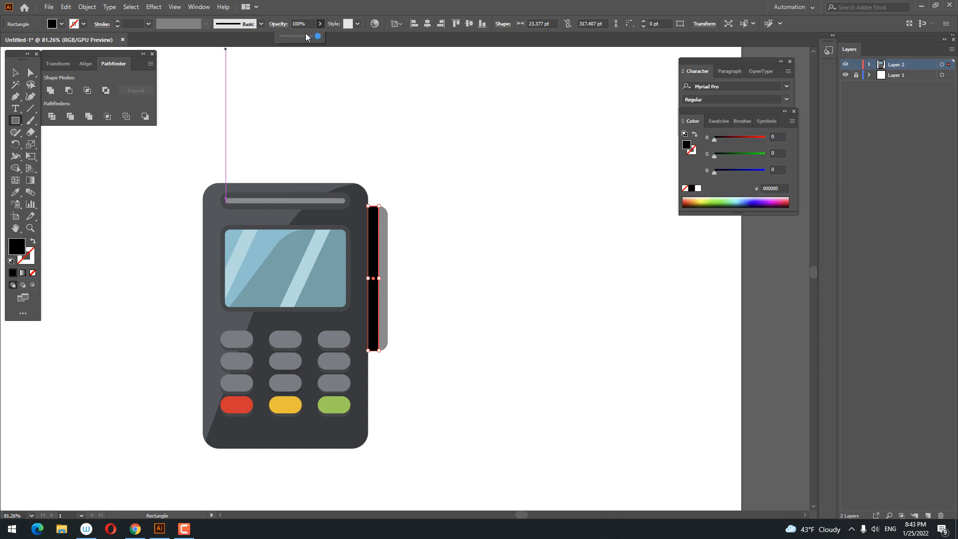
{"action": "left_click_drag", "start_coordinate": [305, 35], "coordinate": [296, 36]}
{"action": "left_click_drag", "start_coordinate": [395, 288], "coordinate": [483, 330]}
{"action": "key", "text": "ctrl+z"}
Step: Round the two outer corners of the side piece's shade rectangle to follow the grey piece's curved corners
{"action": "key", "text": "z"}
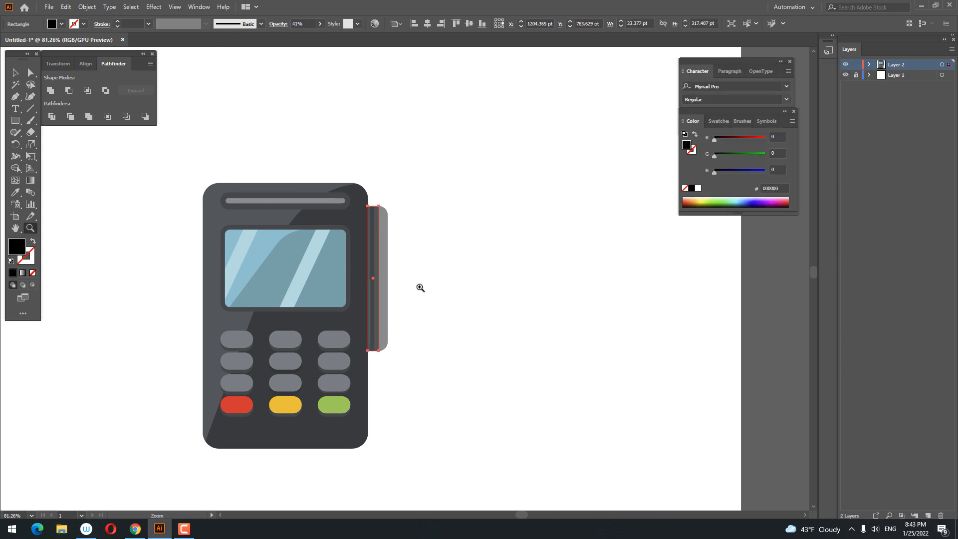
{"action": "left_click_drag", "start_coordinate": [408, 279], "coordinate": [459, 278]}
{"action": "left_click", "coordinate": [31, 73]}
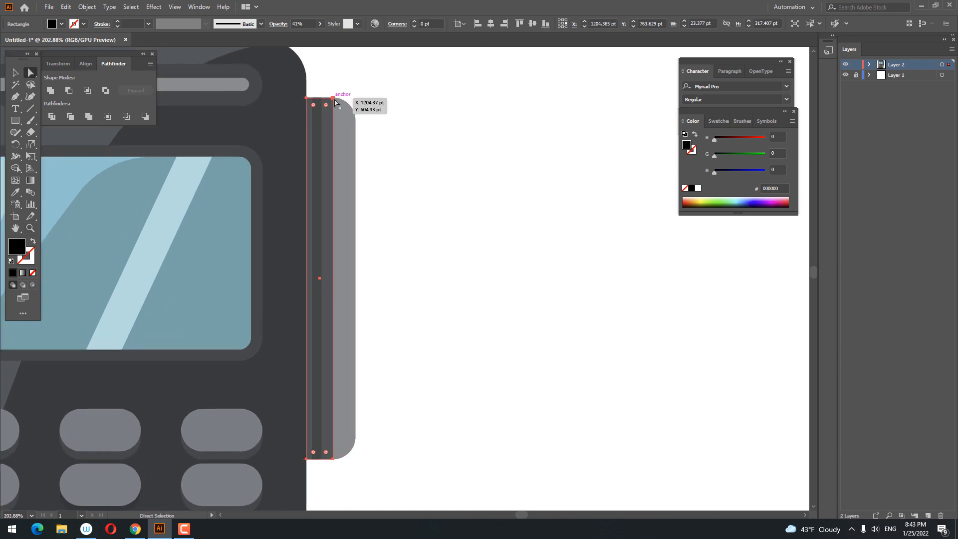
{"action": "left_click", "coordinate": [333, 97]}
{"action": "left_click_drag", "start_coordinate": [326, 105], "coordinate": [265, 239]}
{"action": "left_click", "coordinate": [333, 458]}
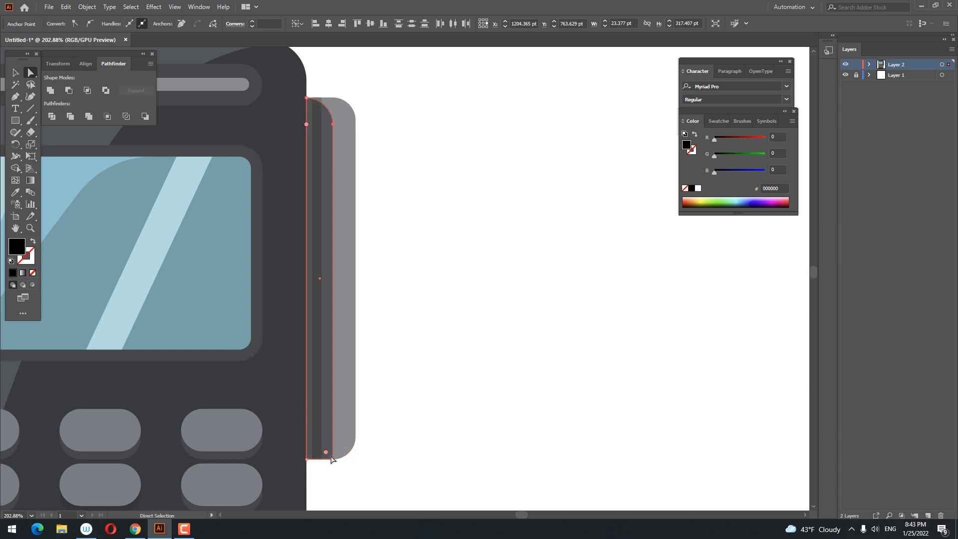
{"action": "left_click", "coordinate": [333, 458]}
{"action": "left_click_drag", "start_coordinate": [326, 452], "coordinate": [225, 332]}
{"action": "left_click", "coordinate": [546, 374]}
Step: Set the opacity of the side piece's shade to 20%
{"action": "key", "text": "z"}
{"action": "left_click_drag", "start_coordinate": [523, 355], "coordinate": [422, 369]}
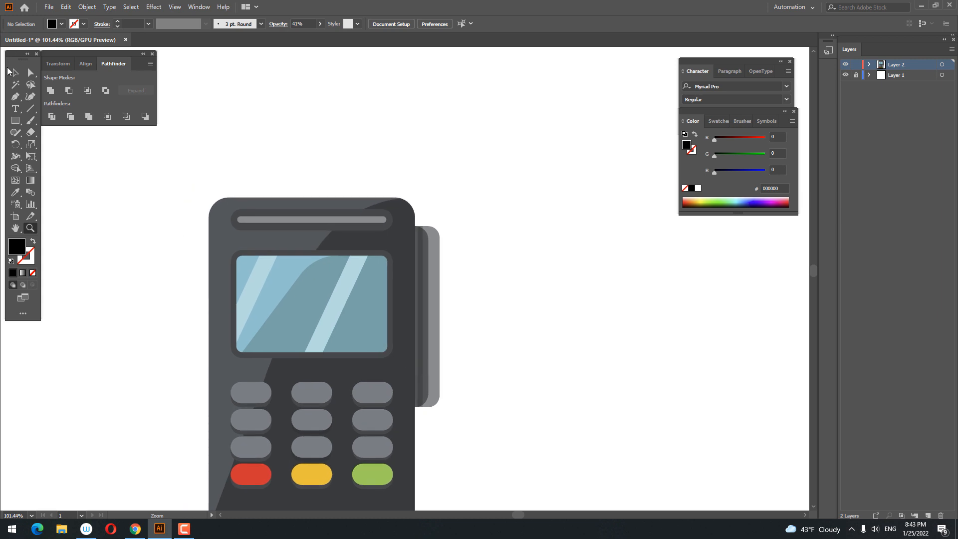
{"action": "left_click", "coordinate": [422, 263]}
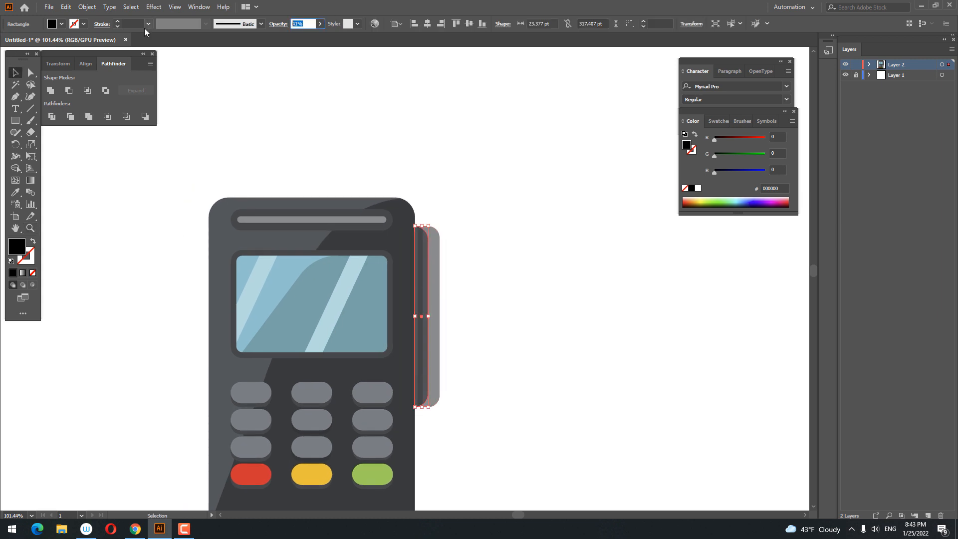
{"action": "type", "text": "20"}
{"action": "key", "text": "Return"}
{"action": "left_click", "coordinate": [616, 304]}
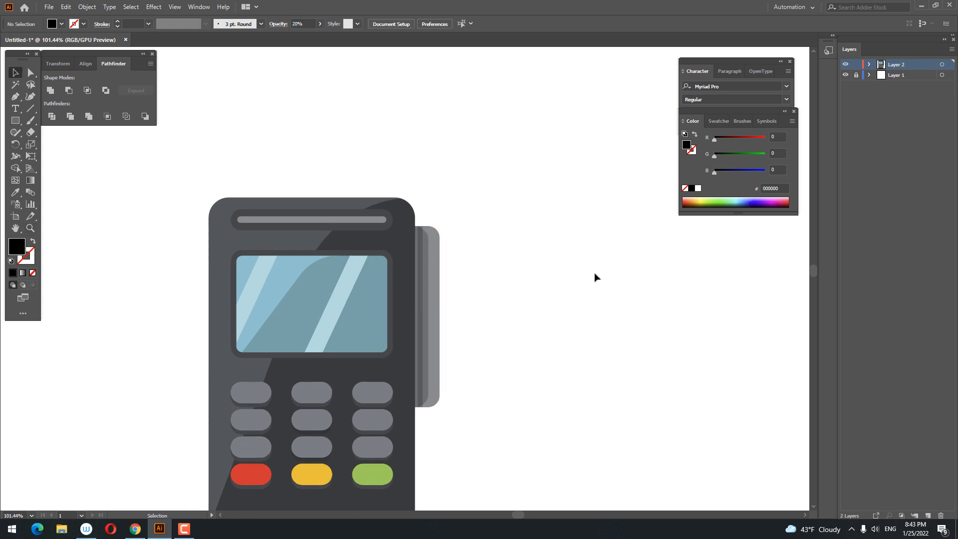
{"action": "key", "text": "z"}
{"action": "left_click_drag", "start_coordinate": [501, 220], "coordinate": [344, 232]}
{"action": "left_click_drag", "start_coordinate": [559, 316], "coordinate": [619, 354]}
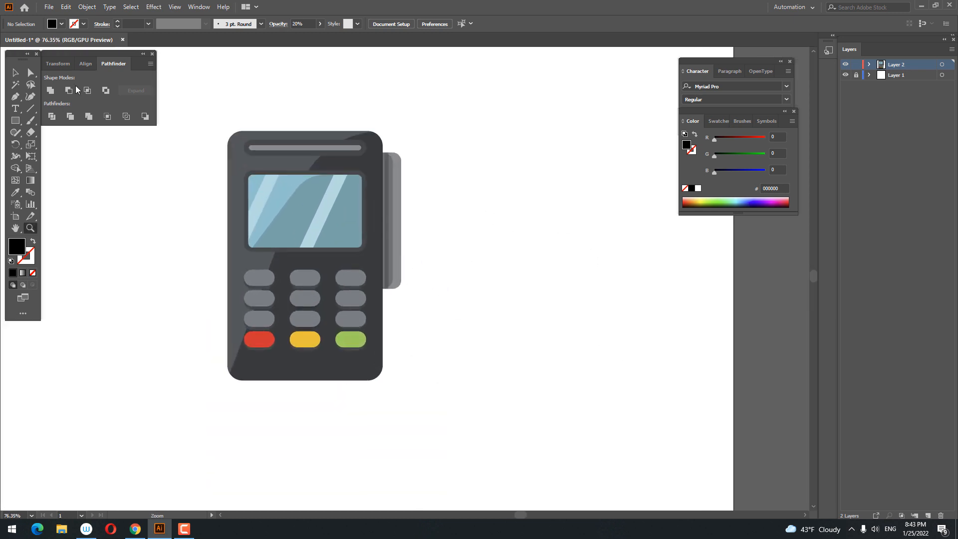
{"action": "left_click", "coordinate": [18, 73]}
{"action": "left_click", "coordinate": [388, 198]}
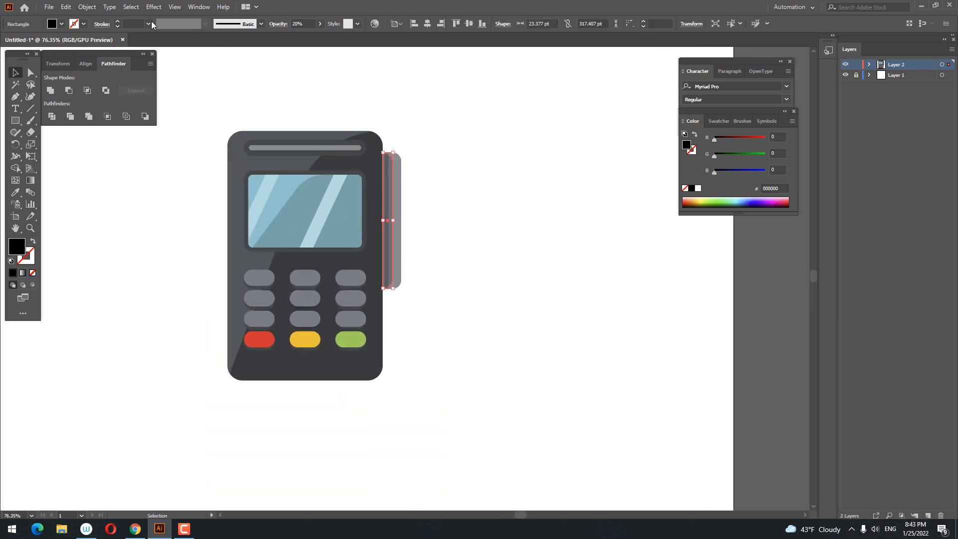
{"action": "left_click", "coordinate": [50, 91]}
{"action": "left_click", "coordinate": [488, 201]}
{"action": "key", "text": "z"}
{"action": "left_click_drag", "start_coordinate": [478, 191], "coordinate": [496, 319]}
{"action": "left_click_drag", "start_coordinate": [496, 319], "coordinate": [476, 252]}
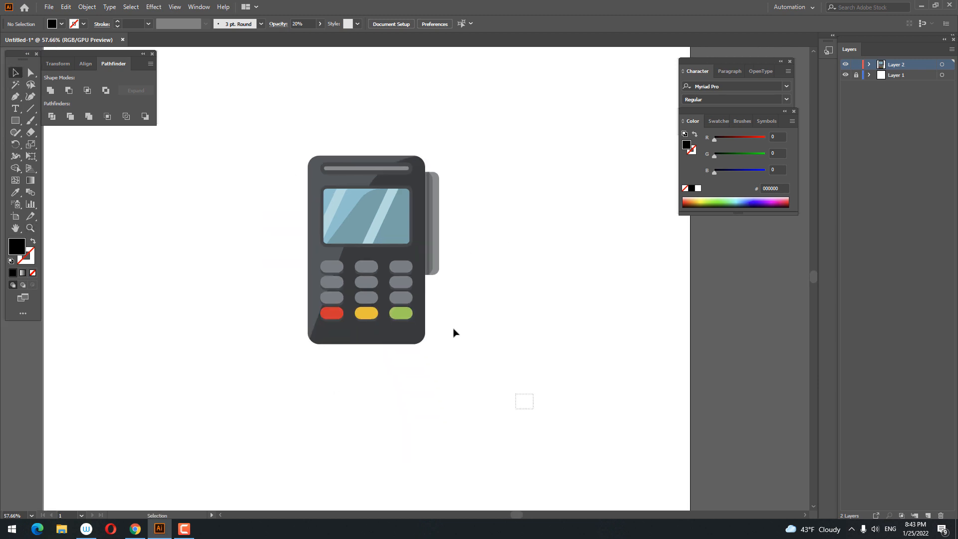
Step: Group all of the terminal's artwork and centre it on the artboard
{"action": "key", "text": "ctrl+a"}
{"action": "right_click", "coordinate": [413, 227]}
{"action": "left_click", "coordinate": [462, 305]}
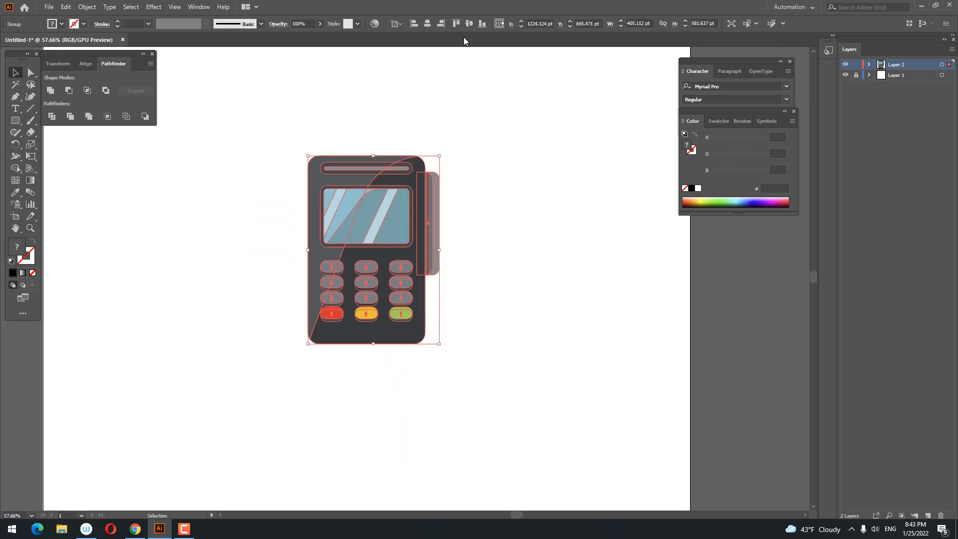
{"action": "left_click", "coordinate": [469, 24]}
{"action": "left_click", "coordinate": [491, 262]}
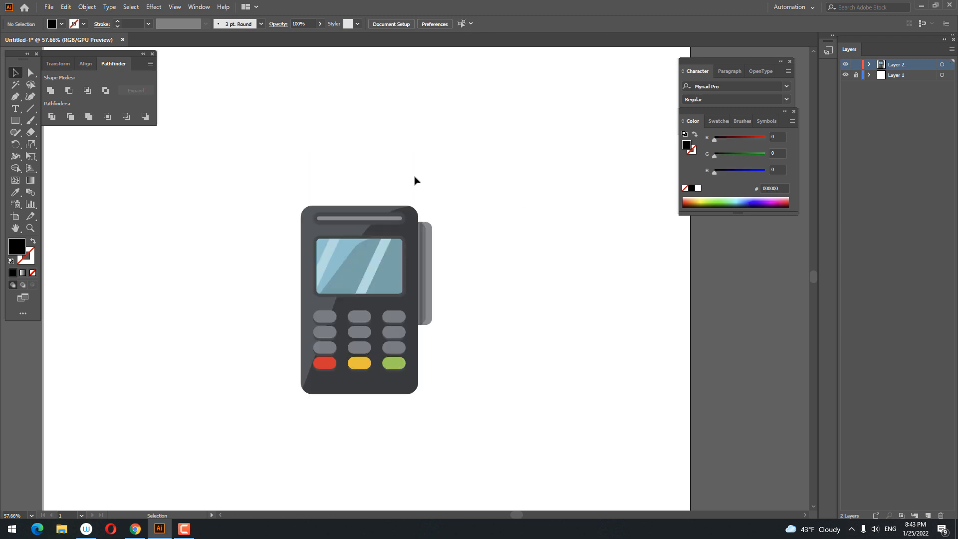
Step: Draw a paper rectangle about 243 x 272 pt rising from the slot at the top of the terminal
{"action": "key", "text": "z"}
{"action": "left_click_drag", "start_coordinate": [371, 151], "coordinate": [476, 202]}
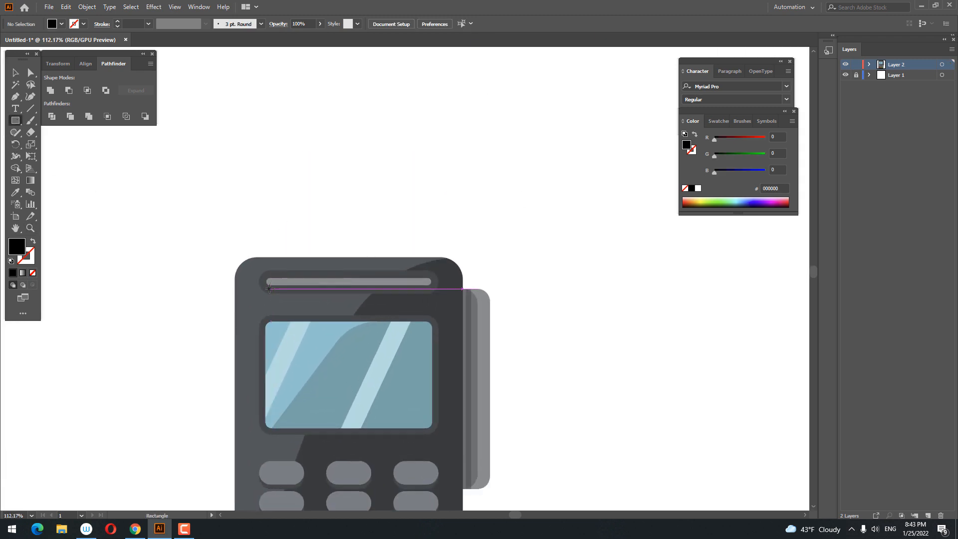
{"action": "left_click_drag", "start_coordinate": [270, 281], "coordinate": [425, 109]}
Step: Fill the paper rectangle with the light grey-blue #C3D6DD, starting from the terminal body's sampled colour
{"action": "left_click", "coordinate": [15, 192]}
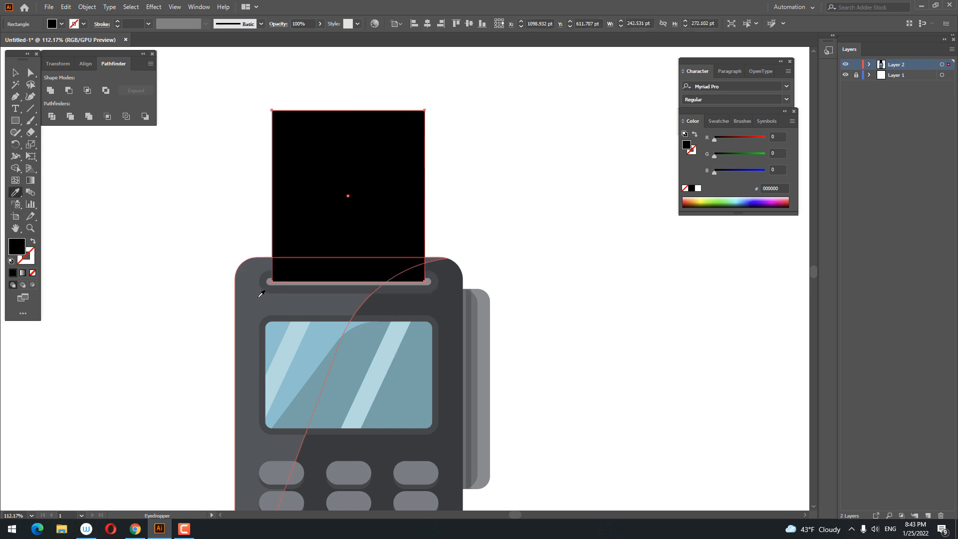
{"action": "left_click", "coordinate": [259, 295]}
{"action": "double_click", "coordinate": [17, 246]}
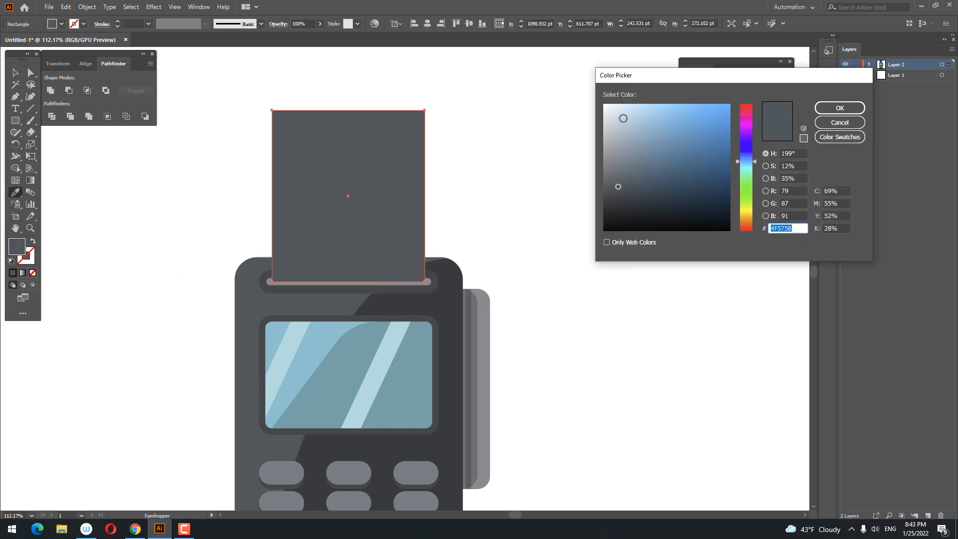
{"action": "left_click", "coordinate": [619, 120]}
{"action": "left_click", "coordinate": [833, 108]}
{"action": "key", "text": "z"}
{"action": "left_click_drag", "start_coordinate": [517, 238], "coordinate": [523, 274]}
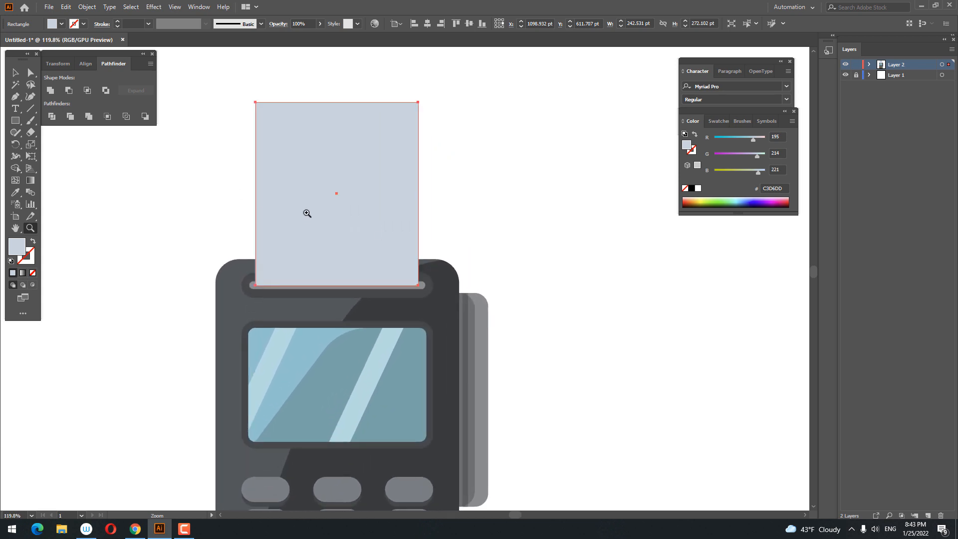
Step: Draw a circle about 133 pt wide centred on the paper's right edge, level with the paper's top edge
{"action": "left_click", "coordinate": [14, 72]}
{"action": "left_click_drag", "start_coordinate": [368, 179], "coordinate": [340, 211]}
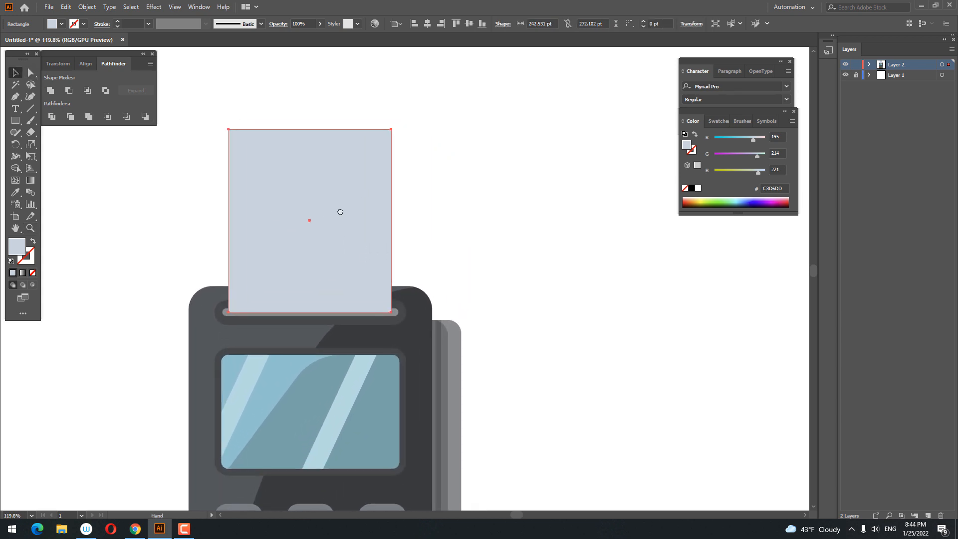
{"action": "left_click_drag", "start_coordinate": [281, 213], "coordinate": [298, 213]}
{"action": "left_click", "coordinate": [16, 120]}
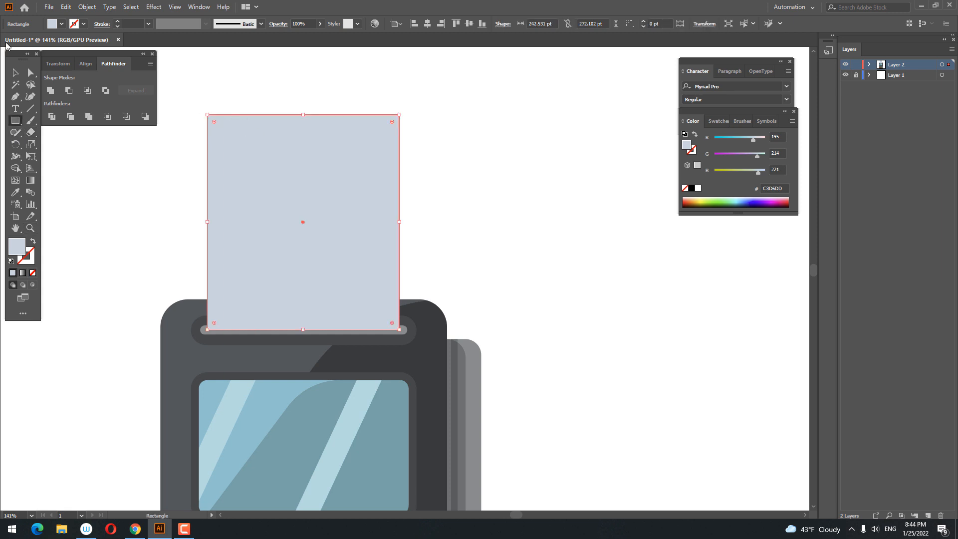
{"action": "left_click", "coordinate": [15, 71]}
{"action": "left_click", "coordinate": [543, 256]}
{"action": "left_click_drag", "start_coordinate": [525, 261], "coordinate": [516, 279]}
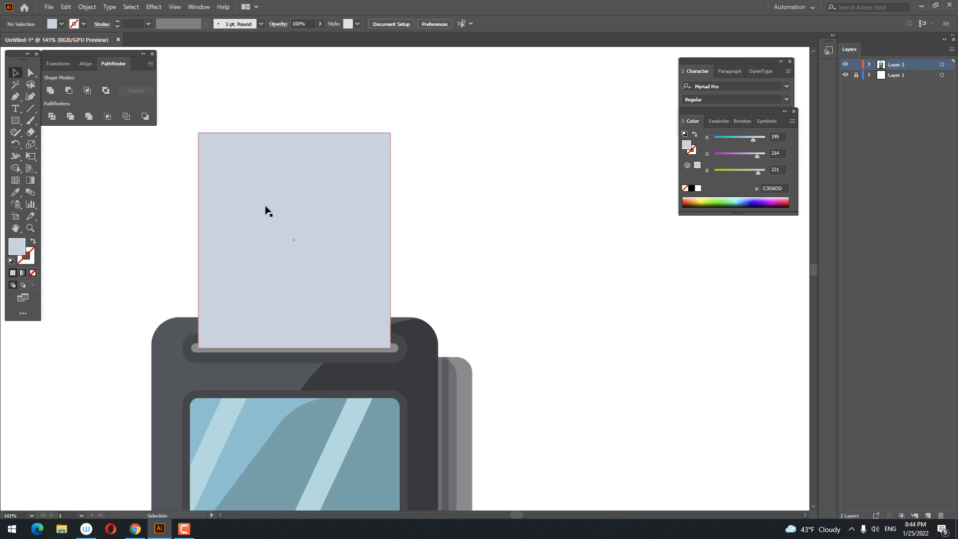
{"action": "left_click_drag", "start_coordinate": [16, 120], "coordinate": [50, 145]}
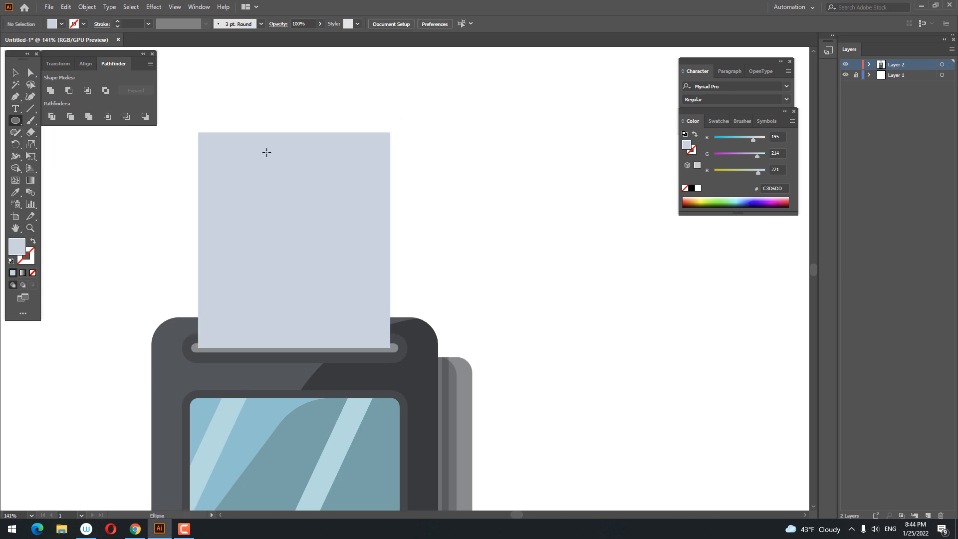
{"action": "mouse_move", "coordinate": [258, 132]}
{"action": "left_mouse_down"}
{"action": "mouse_move", "coordinate": [367, 177]}
{"action": "mouse_move", "coordinate": [363, 193]}
{"action": "mouse_move", "coordinate": [415, 204]}
{"action": "left_mouse_up"}
{"action": "left_click", "coordinate": [15, 70]}
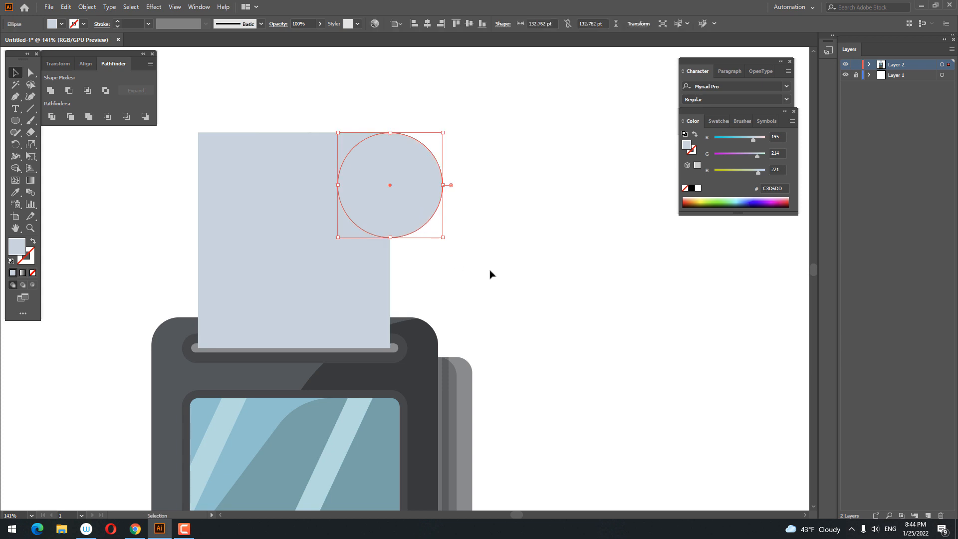
Step: Fine-tune the circle's position so its top lines up with the paper's top edge
{"action": "left_click", "coordinate": [489, 274]}
{"action": "key", "text": "z"}
{"action": "left_click_drag", "start_coordinate": [428, 157], "coordinate": [600, 256]}
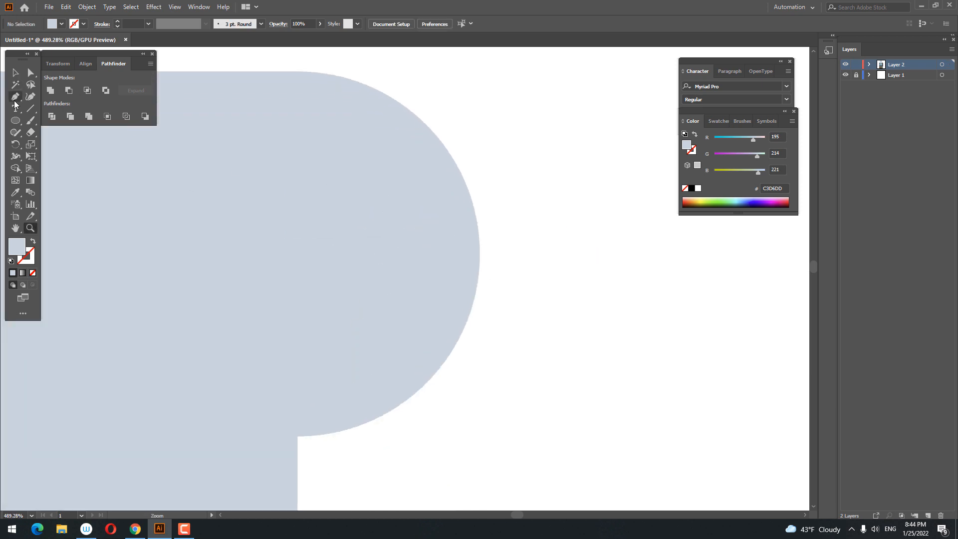
{"action": "left_click", "coordinate": [12, 74]}
{"action": "mouse_move", "coordinate": [393, 195]}
{"action": "left_mouse_down"}
{"action": "mouse_move", "coordinate": [408, 196]}
{"action": "mouse_move", "coordinate": [393, 192]}
{"action": "left_mouse_up"}
{"action": "left_click", "coordinate": [589, 218]}
Step: Draw a rectangle about 359 x 86 pt across the circle's lower half, with its upper edge through the circle's centre
{"action": "key", "text": "z"}
{"action": "left_click_drag", "start_coordinate": [553, 205], "coordinate": [411, 246]}
{"action": "left_click", "coordinate": [13, 121]}
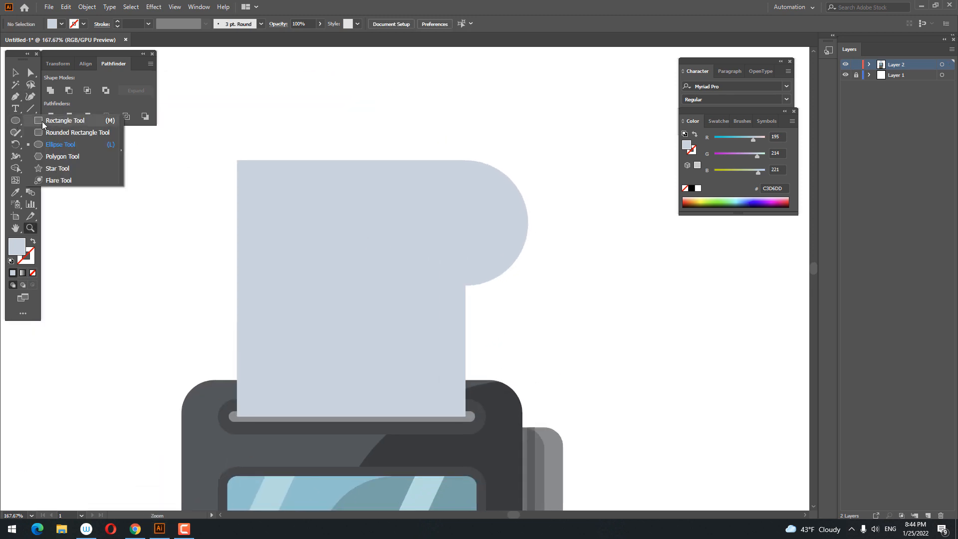
{"action": "left_click", "coordinate": [50, 120]}
{"action": "left_click_drag", "start_coordinate": [563, 223], "coordinate": [225, 303]}
Step: Divide the circle with the rectangle and delete the pieces below the circle's centre, leaving the upper half circle
{"action": "left_click", "coordinate": [15, 73]}
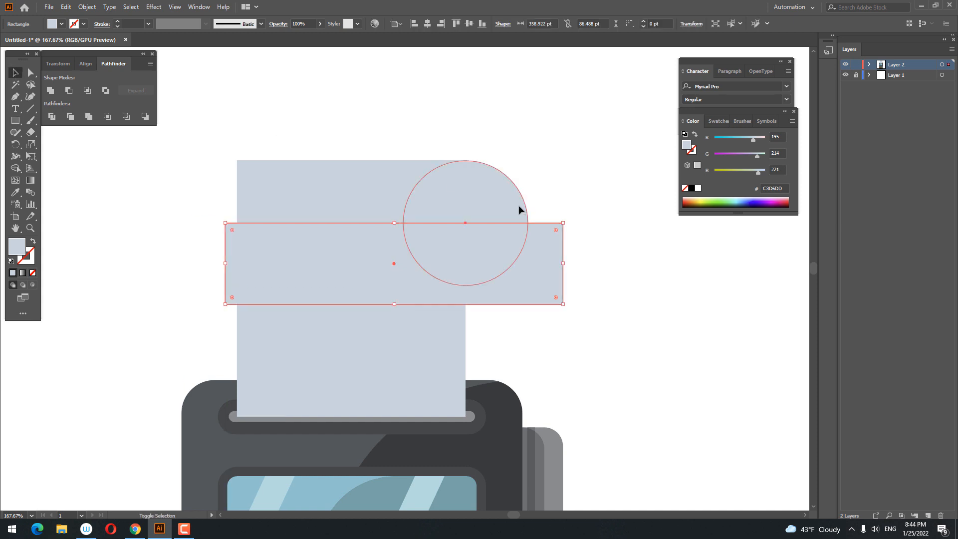
{"action": "left_click", "coordinate": [519, 205], "text": "shift"}
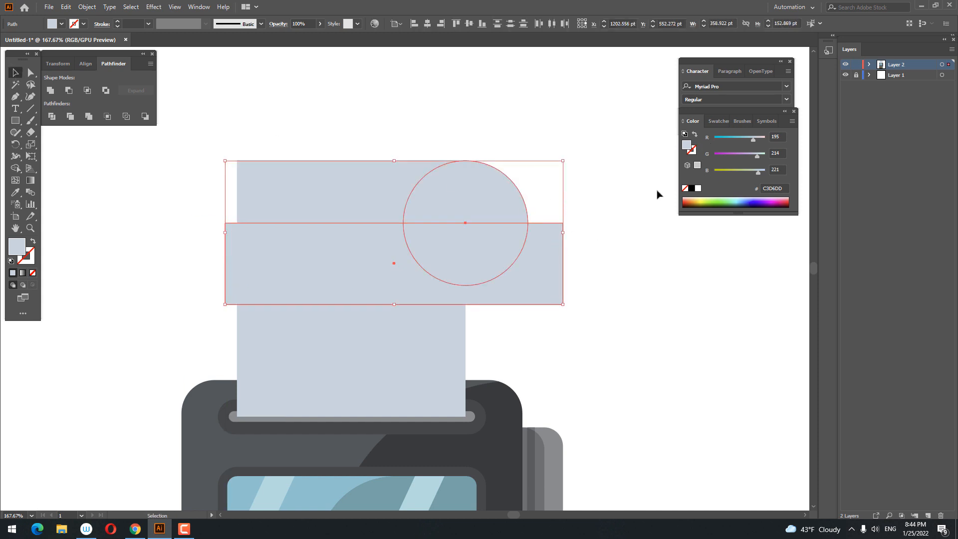
{"action": "left_click", "coordinate": [52, 119]}
{"action": "double_click", "coordinate": [519, 252]}
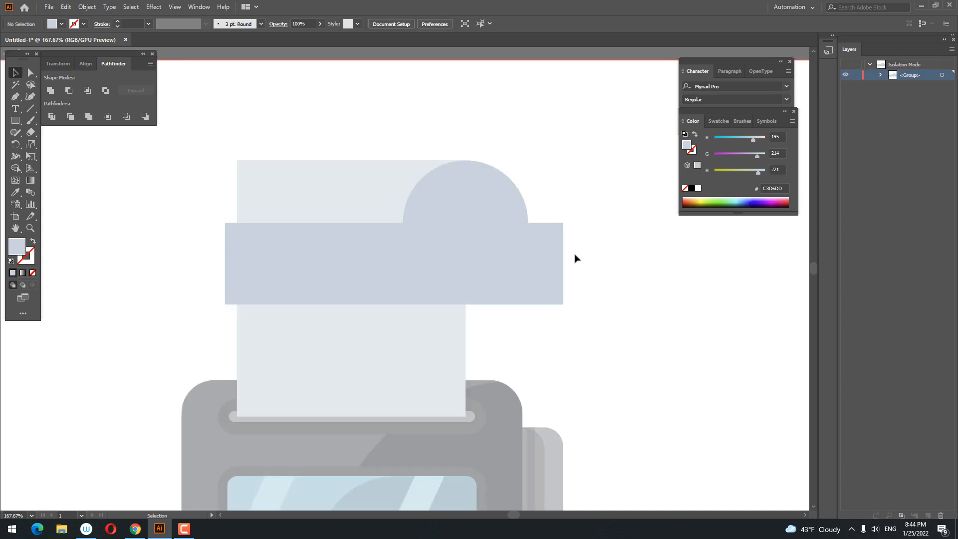
{"action": "left_click_drag", "start_coordinate": [500, 248], "coordinate": [501, 250]}
{"action": "key", "text": "Delete"}
{"action": "double_click", "coordinate": [603, 288]}
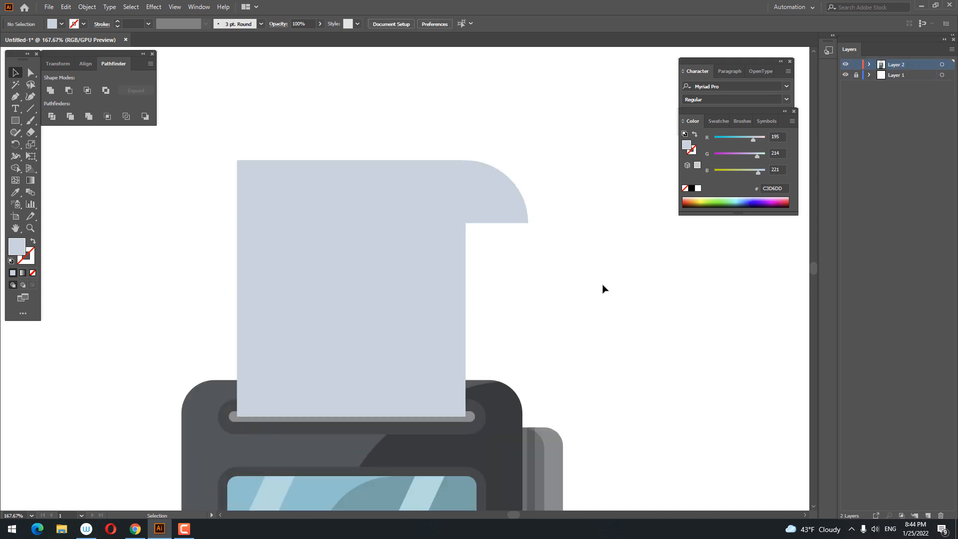
Step: Place a copy of the half circle against the paper's upper-left corner
{"action": "left_click", "coordinate": [516, 211]}
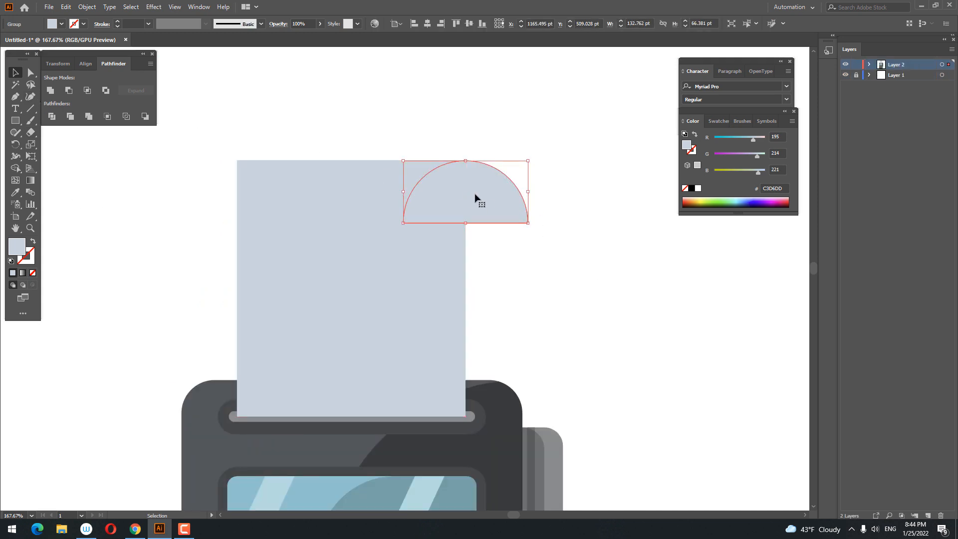
{"action": "left_click_drag", "start_coordinate": [474, 199], "coordinate": [279, 196]}
{"action": "left_click", "coordinate": [604, 261]}
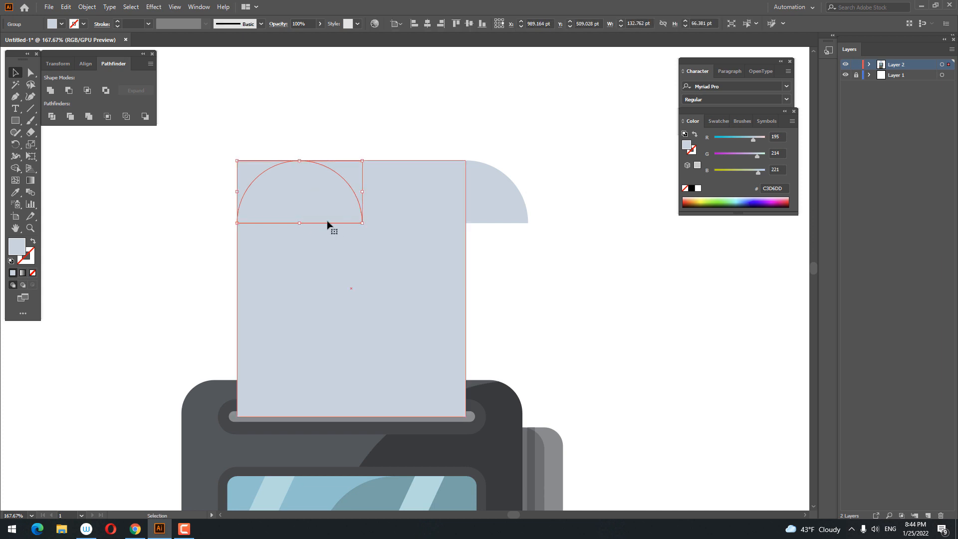
Step: Round the paper's upper-left corner to match the curve of the copied half circle
{"action": "left_click", "coordinate": [30, 72]}
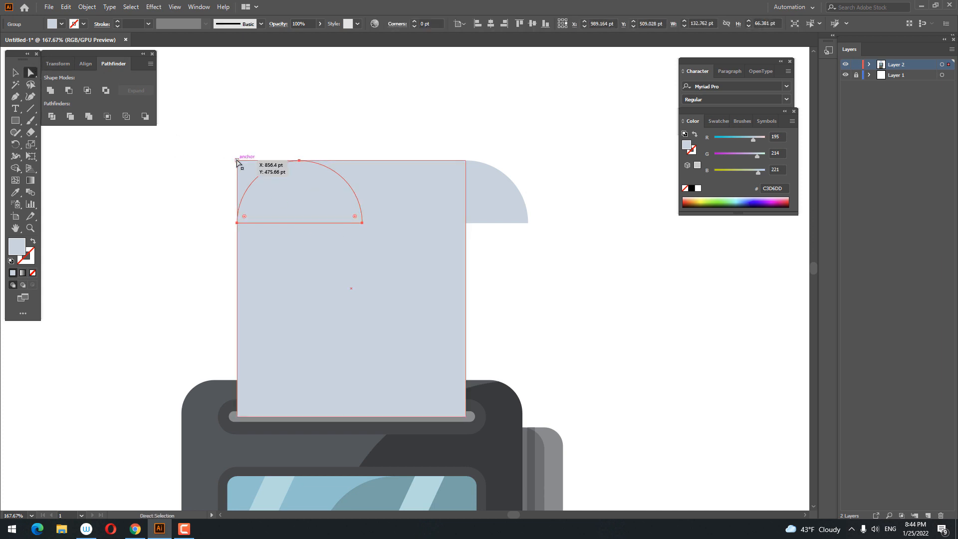
{"action": "left_click", "coordinate": [237, 160]}
{"action": "left_click_drag", "start_coordinate": [247, 172], "coordinate": [332, 224]}
{"action": "left_click", "coordinate": [320, 194]}
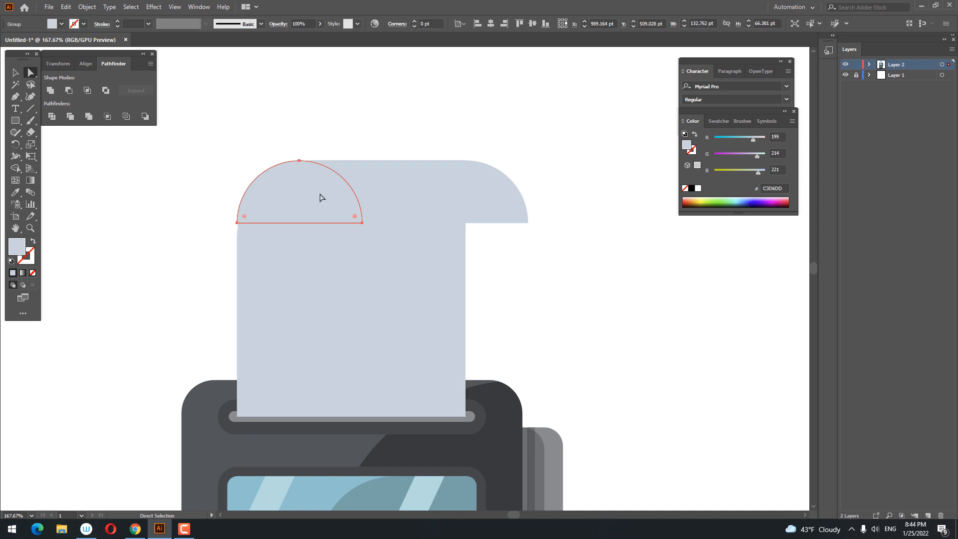
{"action": "left_click", "coordinate": [579, 289]}
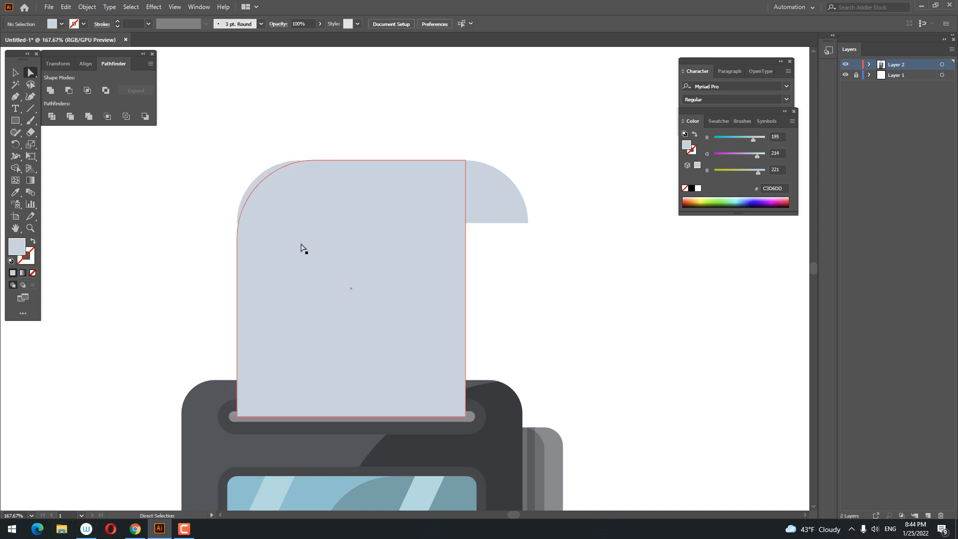
{"action": "left_click", "coordinate": [302, 248]}
{"action": "left_click_drag", "start_coordinate": [314, 238], "coordinate": [294, 225]}
Step: Recolour the half circle at the paper's upper-right corner with the darker grey-blue fill 9AB1B7
{"action": "key", "text": "z"}
{"action": "mouse_move", "coordinate": [548, 225]}
{"action": "left_mouse_down"}
{"action": "mouse_move", "coordinate": [522, 239]}
{"action": "mouse_move", "coordinate": [543, 235]}
{"action": "left_mouse_up"}
{"action": "left_click", "coordinate": [11, 74]}
{"action": "left_click", "coordinate": [509, 203]}
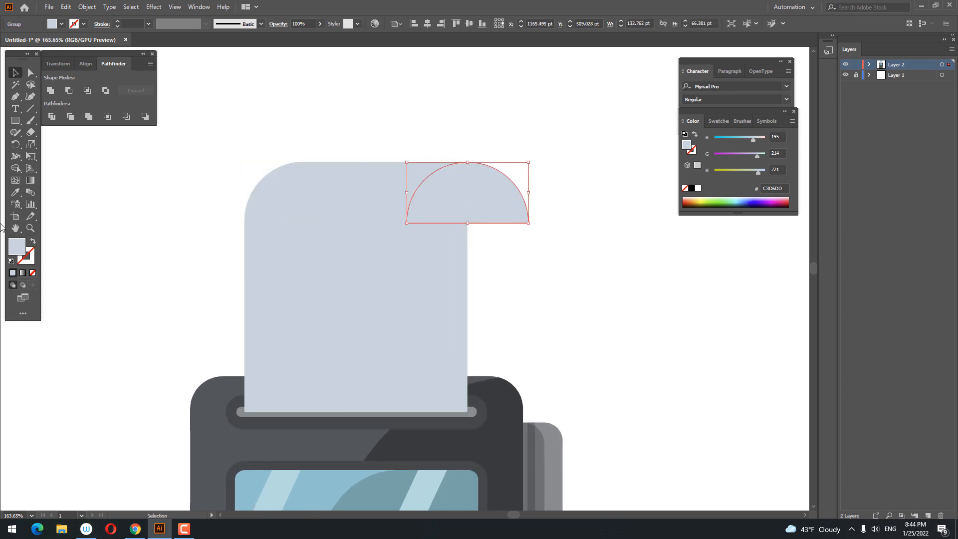
{"action": "double_click", "coordinate": [12, 248]}
{"action": "left_click", "coordinate": [623, 139]}
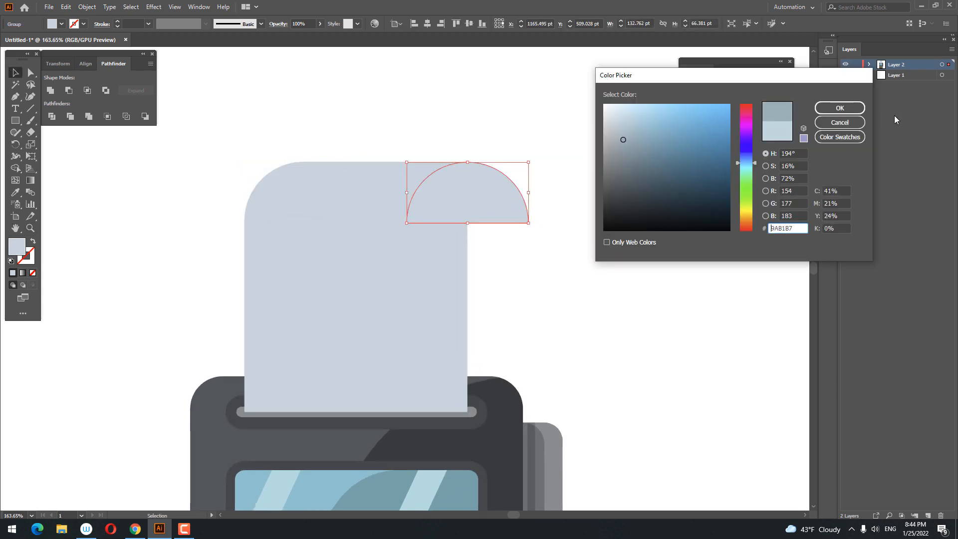
{"action": "left_click", "coordinate": [840, 108]}
{"action": "left_click", "coordinate": [653, 274]}
Step: Send the grey-blue half circle to the back, behind the paper
{"action": "key", "text": "z"}
{"action": "left_click_drag", "start_coordinate": [619, 271], "coordinate": [563, 279]}
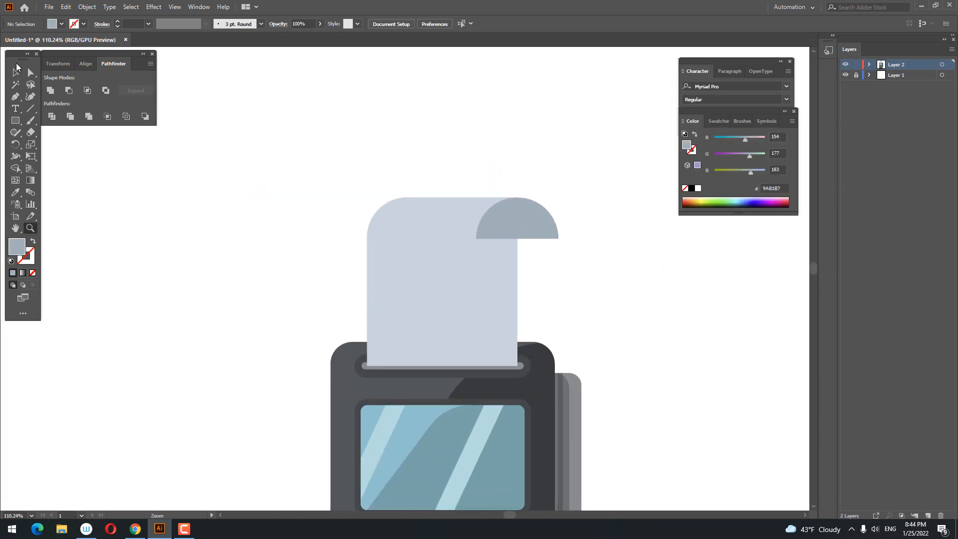
{"action": "left_click", "coordinate": [16, 69]}
{"action": "right_click", "coordinate": [530, 235]}
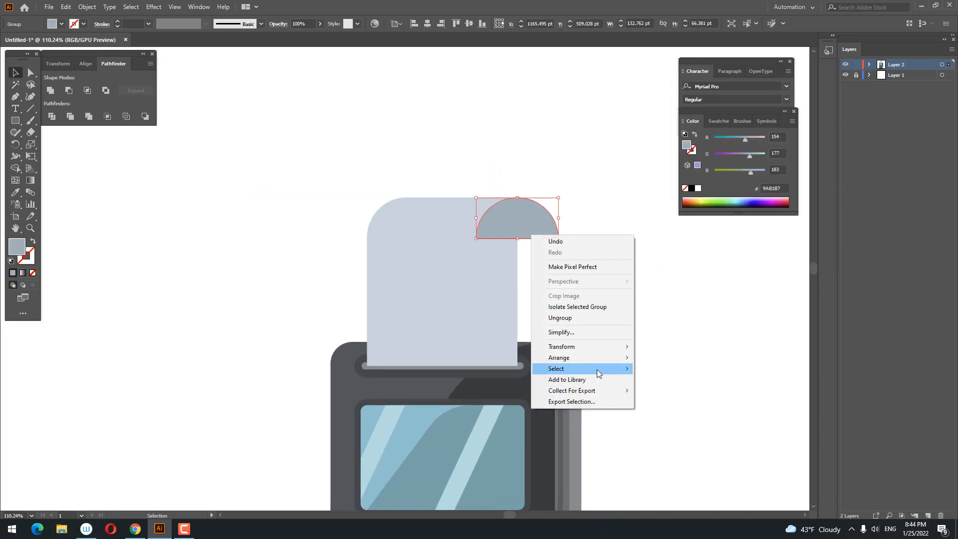
{"action": "mouse_move", "coordinate": [611, 358]}
{"action": "left_click", "coordinate": [652, 391]}
{"action": "left_click", "coordinate": [644, 314]}
Step: Move the half circle sideways until its left end meets the paper's right edge, with their tops level
{"action": "key", "text": "z"}
{"action": "left_click_drag", "start_coordinate": [634, 254], "coordinate": [586, 267]}
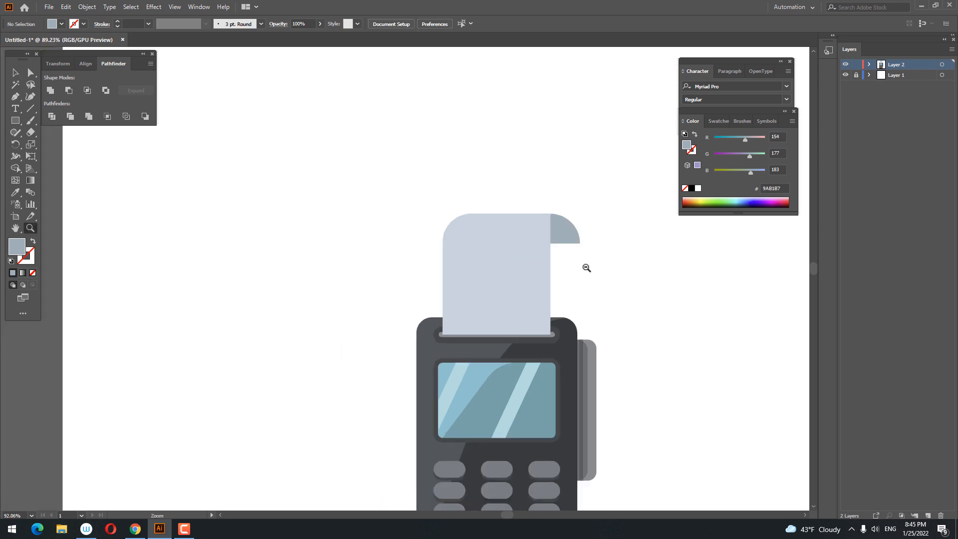
{"action": "left_click_drag", "start_coordinate": [449, 197], "coordinate": [594, 257]}
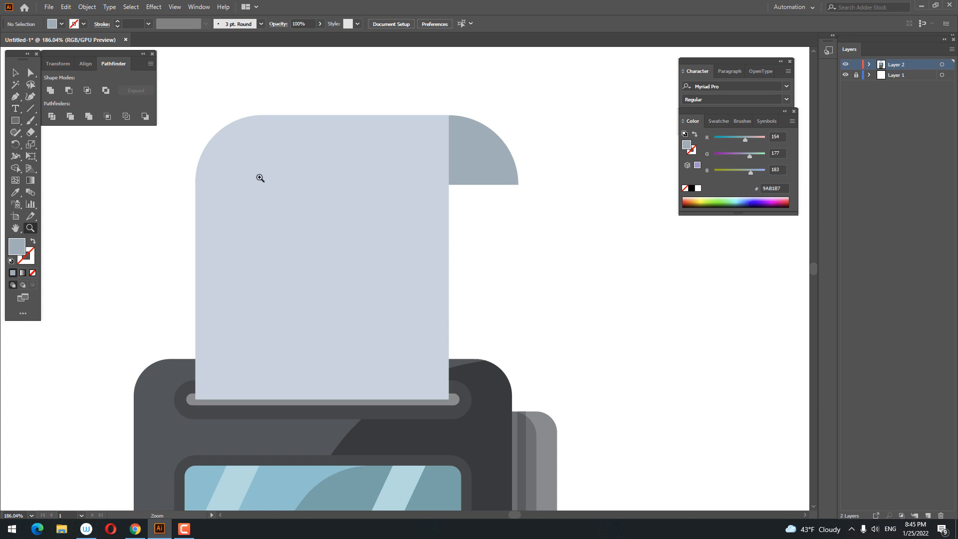
{"action": "left_click_drag", "start_coordinate": [260, 177], "coordinate": [187, 201]}
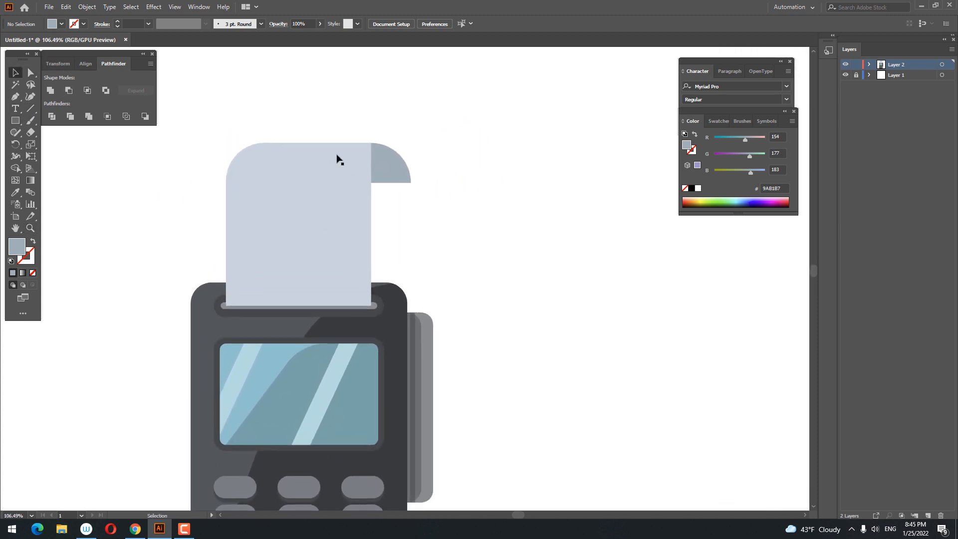
{"action": "left_click_drag", "start_coordinate": [399, 171], "coordinate": [530, 230]}
{"action": "left_click", "coordinate": [506, 228]}
{"action": "key", "text": "z"}
{"action": "left_click_drag", "start_coordinate": [404, 195], "coordinate": [433, 261]}
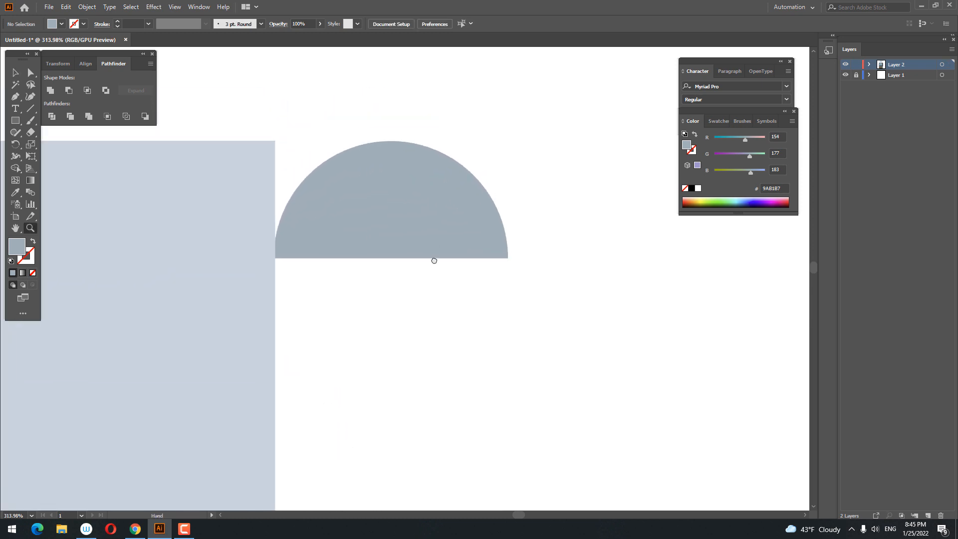
{"action": "left_click_drag", "start_coordinate": [379, 234], "coordinate": [414, 251]}
{"action": "left_click", "coordinate": [15, 75]}
{"action": "left_click_drag", "start_coordinate": [472, 233], "coordinate": [475, 235]}
{"action": "left_click", "coordinate": [487, 317]}
Step: Draw a rectangle about 214 x 66 pt along the paper's top, ending at the half circle's centre
{"action": "key", "text": "z"}
{"action": "left_click_drag", "start_coordinate": [470, 313], "coordinate": [357, 312]}
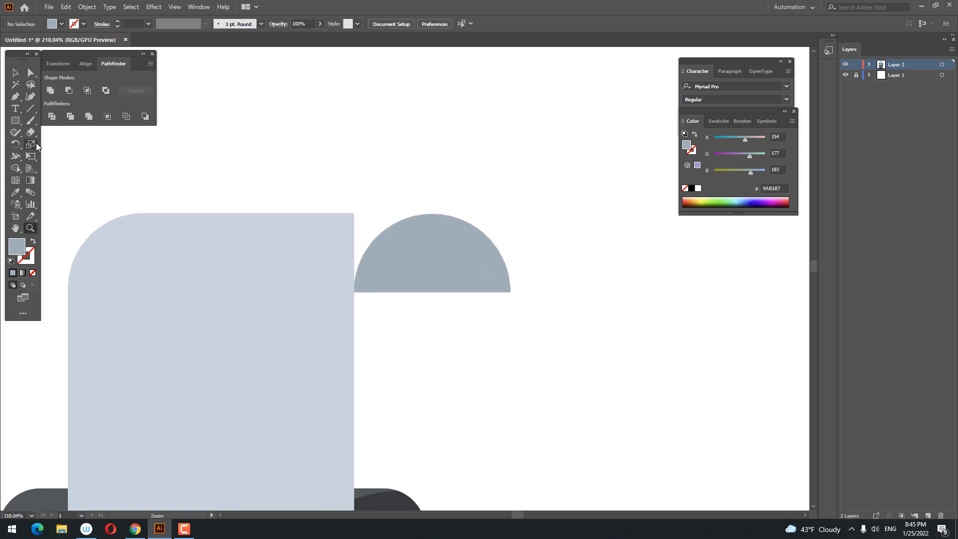
{"action": "left_click_drag", "start_coordinate": [179, 213], "coordinate": [432, 291]}
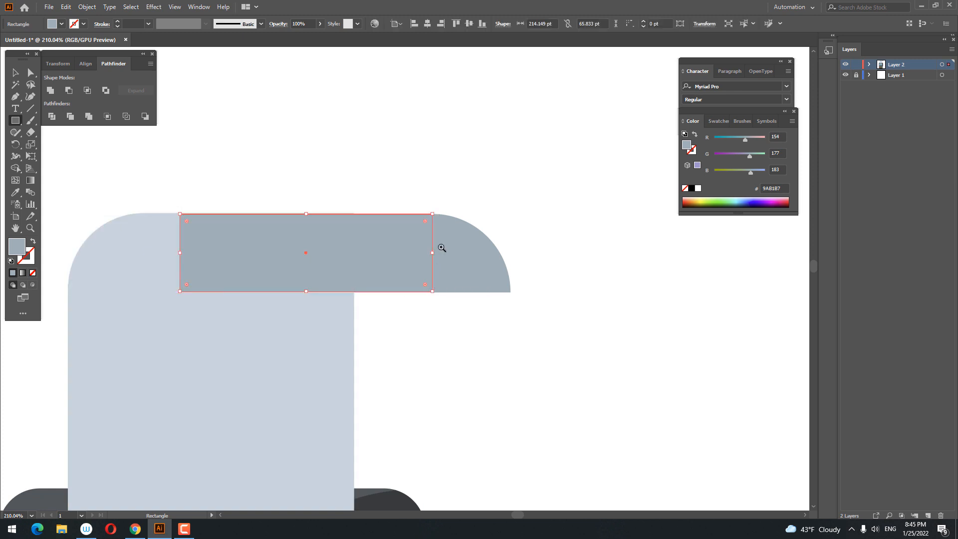
Step: Send the new rectangle and the half circle to the back together, behind the paper
{"action": "scroll", "coordinate": [439, 245], "scroll_direction": "down", "scroll_amount": 3}
{"action": "key", "text": "v"}
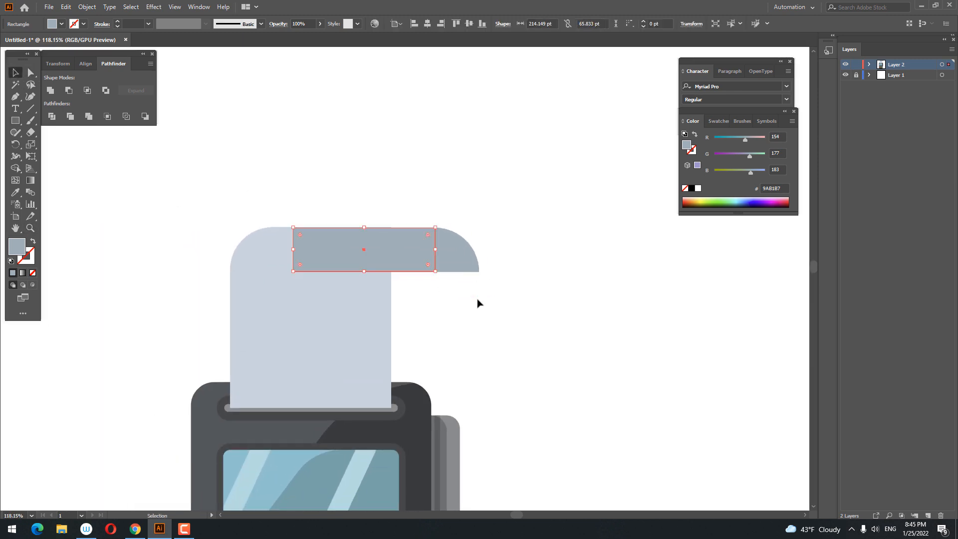
{"action": "left_click_drag", "start_coordinate": [420, 258], "coordinate": [420, 258]}
{"action": "right_click", "coordinate": [420, 244]}
{"action": "mouse_move", "coordinate": [459, 368]}
{"action": "left_click", "coordinate": [549, 388]}
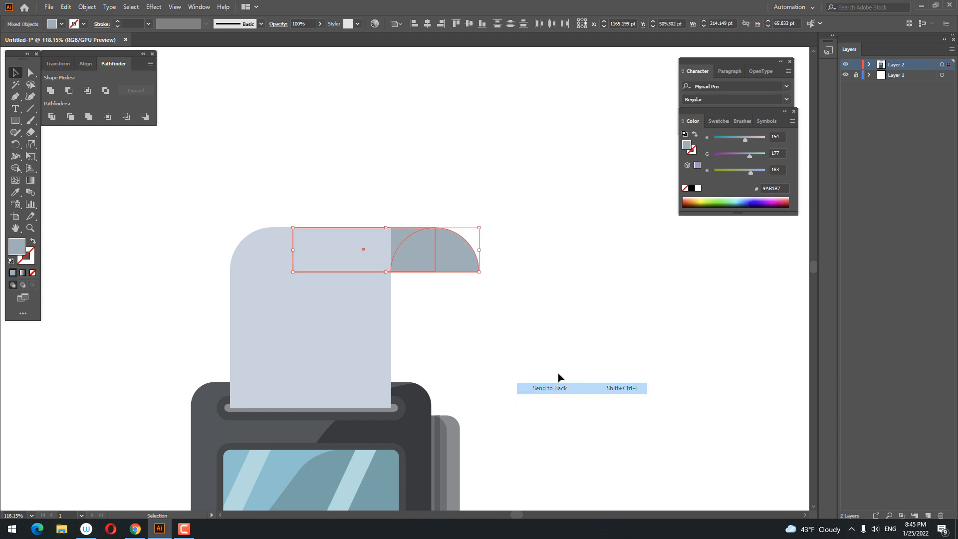
{"action": "left_click", "coordinate": [557, 377]}
Step: Fill the rectangle behind the paper with the paper's own colour, C3D6DD
{"action": "key", "text": "z"}
{"action": "left_click_drag", "start_coordinate": [550, 288], "coordinate": [508, 285]}
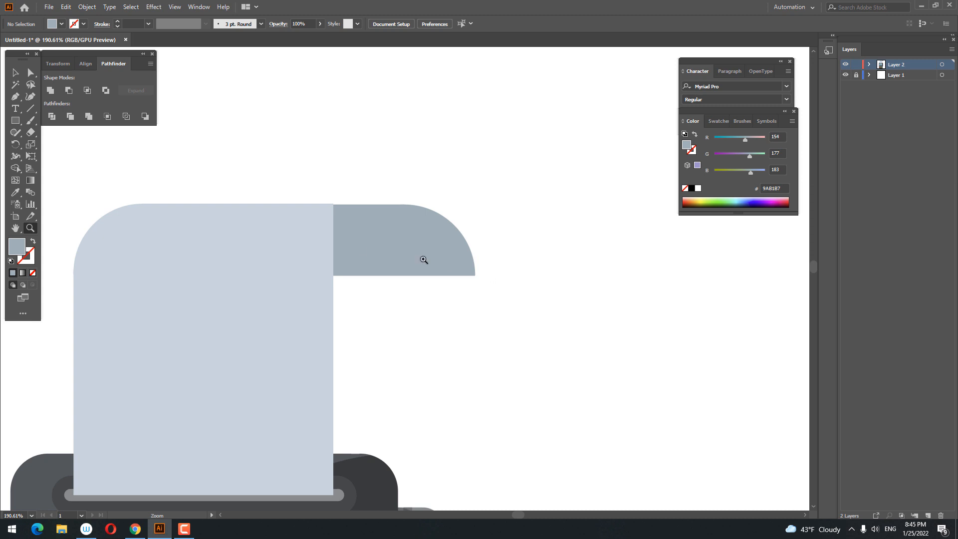
{"action": "left_click", "coordinate": [344, 214]}
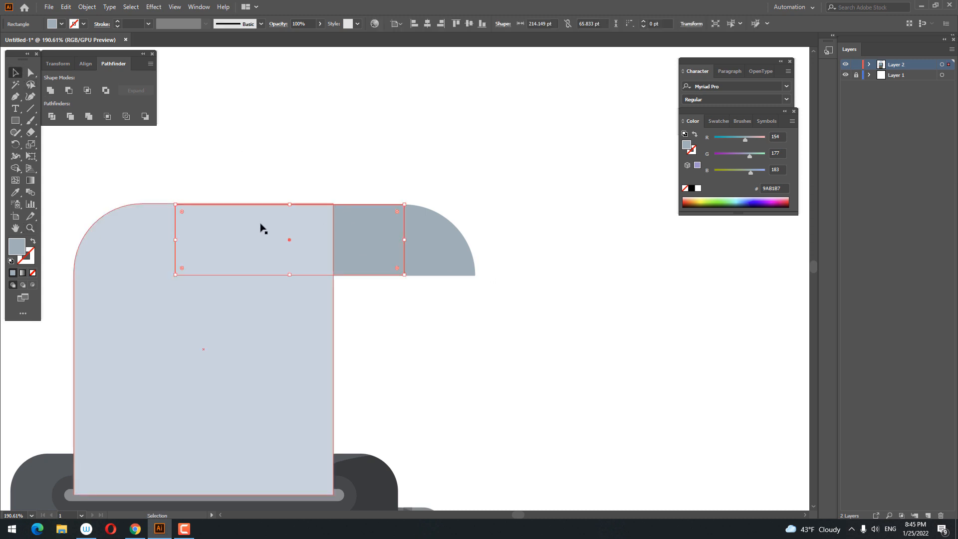
{"action": "left_click", "coordinate": [15, 192]}
{"action": "left_click", "coordinate": [229, 258]}
{"action": "scroll", "coordinate": [326, 205], "scroll_direction": "up", "scroll_amount": 4}
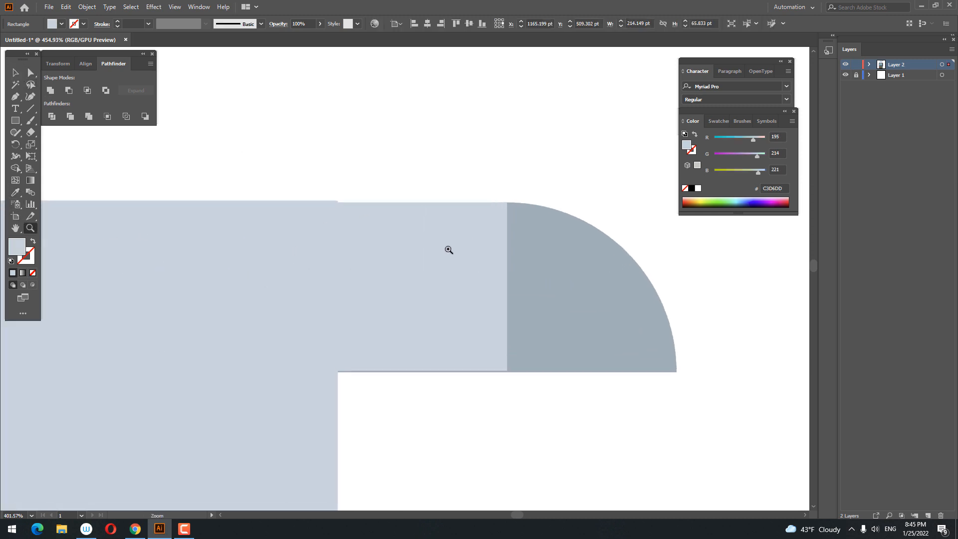
Step: Send the recoloured rectangle to the back so that it lies behind the half circle
{"action": "key", "text": "v"}
{"action": "right_click", "coordinate": [452, 278]}
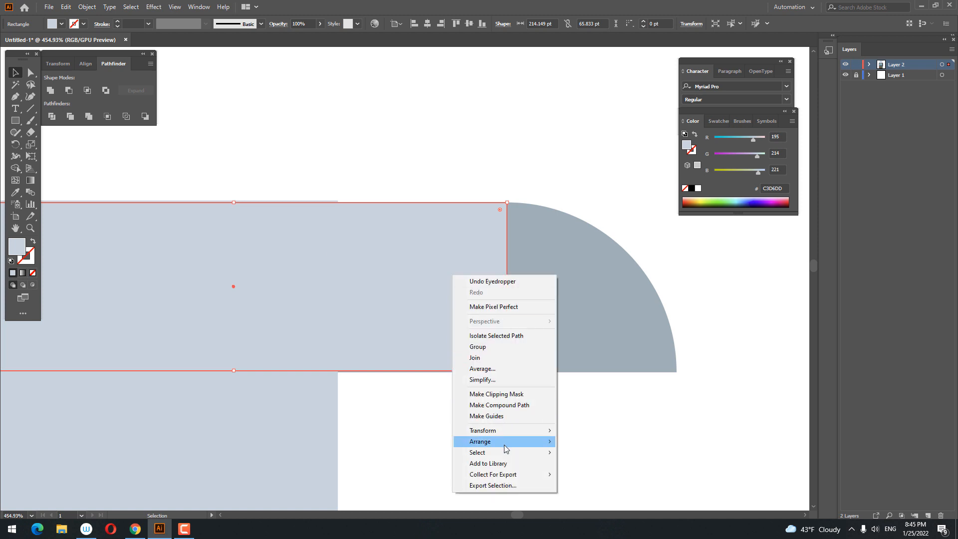
{"action": "mouse_move", "coordinate": [519, 436]}
{"action": "left_click", "coordinate": [589, 474]}
{"action": "left_click_drag", "start_coordinate": [297, 318], "coordinate": [496, 365]}
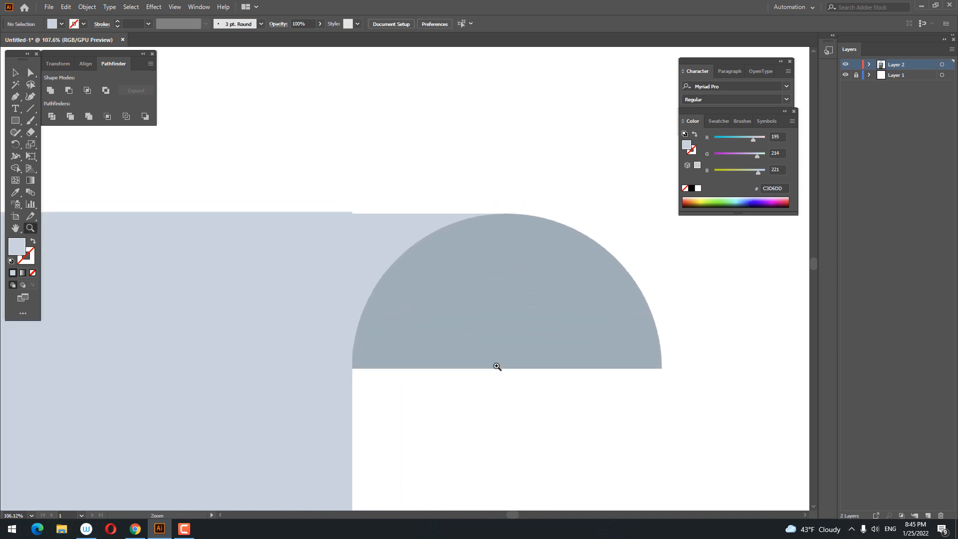
Step: Shift the rectangle and half circle up slightly together so their top lines up with the paper's upper edge
{"action": "left_click", "coordinate": [406, 228]}
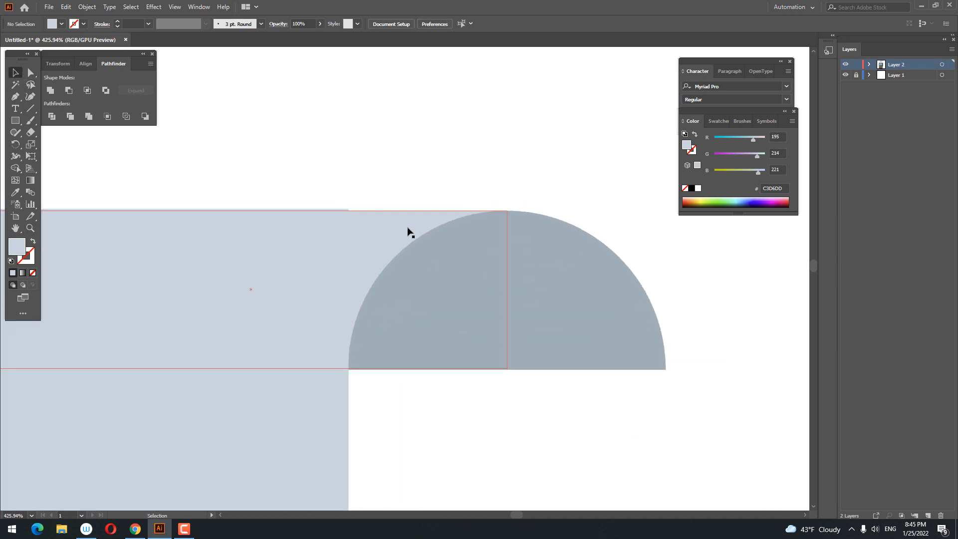
{"action": "left_click_drag", "start_coordinate": [578, 397], "coordinate": [501, 309]}
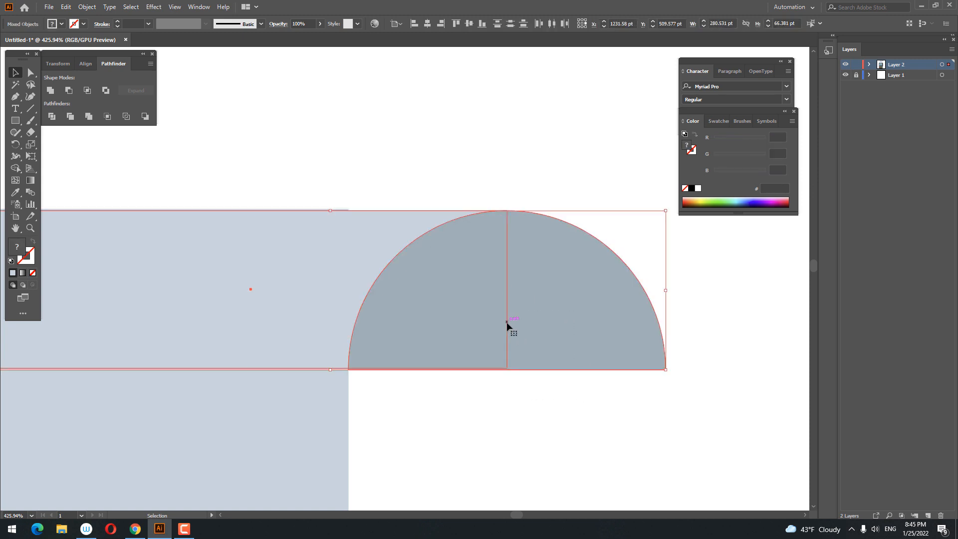
{"action": "key", "text": "z"}
{"action": "left_click_drag", "start_coordinate": [416, 204], "coordinate": [619, 279]}
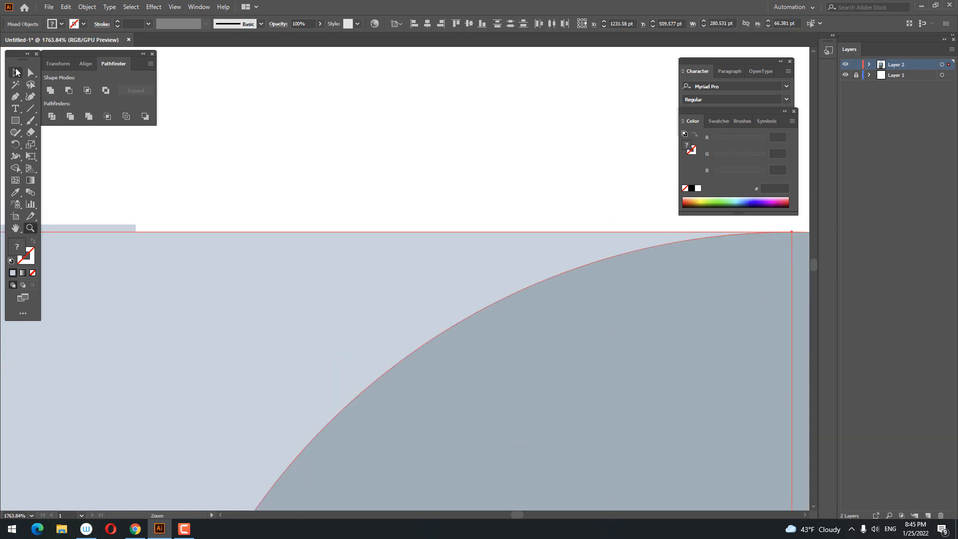
{"action": "left_click_drag", "start_coordinate": [201, 297], "coordinate": [200, 280]}
{"action": "key", "text": "z"}
{"action": "left_click_drag", "start_coordinate": [417, 246], "coordinate": [55, 245]}
{"action": "left_click_drag", "start_coordinate": [269, 223], "coordinate": [353, 136]}
{"action": "left_click_drag", "start_coordinate": [383, 224], "coordinate": [425, 242]}
{"action": "left_click", "coordinate": [15, 73]}
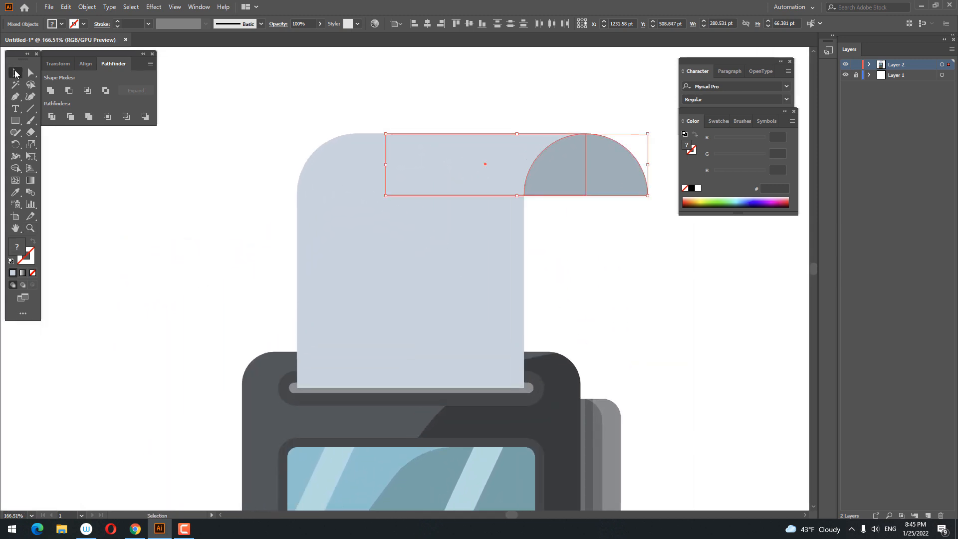
{"action": "left_click", "coordinate": [668, 299]}
Step: Draw a rectangle about 243 x 23 pt spanning the paper just above the slot and fill it with the half circle's colour, 9AB1B7
{"action": "left_click_drag", "start_coordinate": [640, 309], "coordinate": [569, 267]}
{"action": "left_click_drag", "start_coordinate": [597, 226], "coordinate": [564, 239]}
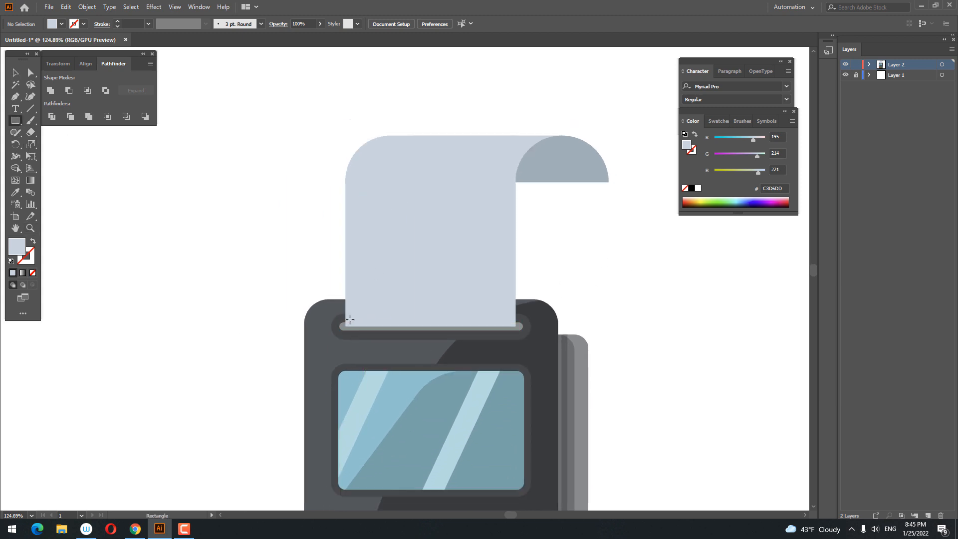
{"action": "left_click_drag", "start_coordinate": [412, 300], "coordinate": [516, 303]}
{"action": "left_click", "coordinate": [16, 75]}
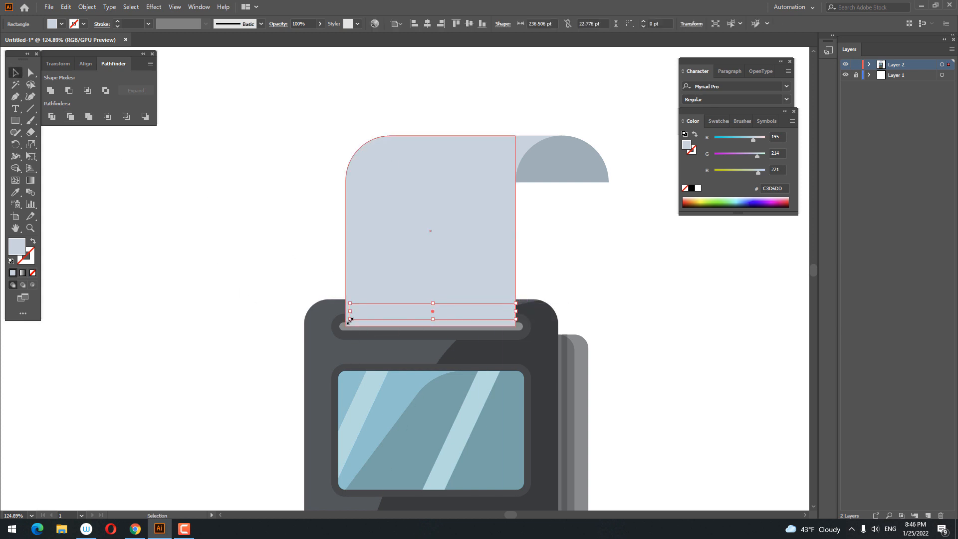
{"action": "left_click_drag", "start_coordinate": [350, 311], "coordinate": [346, 311]}
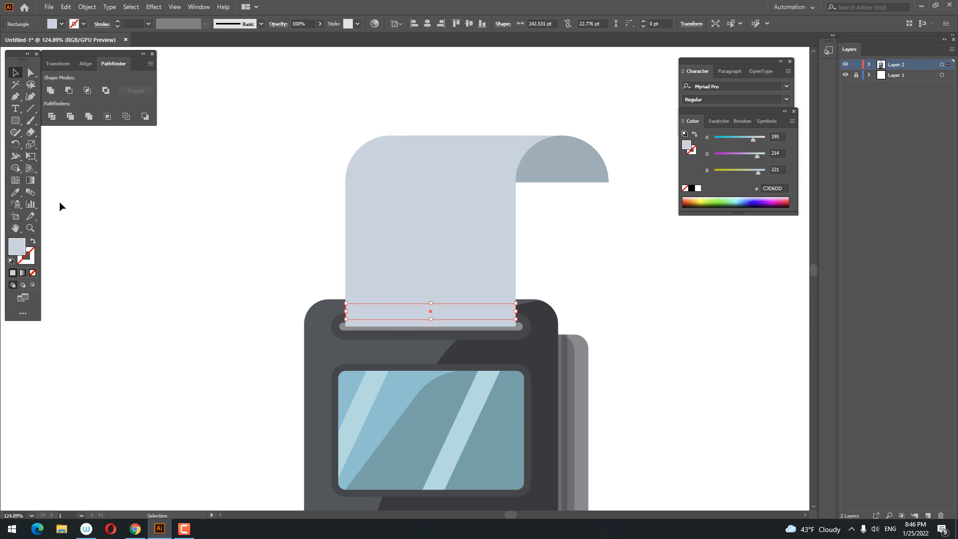
{"action": "left_click", "coordinate": [16, 194]}
{"action": "left_click", "coordinate": [585, 177]}
Step: Draw a band about 261 x 27 pt across the paper's upper part, overhanging both sides, and fill it with DFEBEF
{"action": "key", "text": "z"}
{"action": "left_click_drag", "start_coordinate": [573, 228], "coordinate": [453, 354]}
{"action": "mouse_move", "coordinate": [483, 341]}
{"action": "left_mouse_down"}
{"action": "mouse_move", "coordinate": [516, 323]}
{"action": "mouse_move", "coordinate": [493, 286]}
{"action": "mouse_move", "coordinate": [481, 335]}
{"action": "left_mouse_up"}
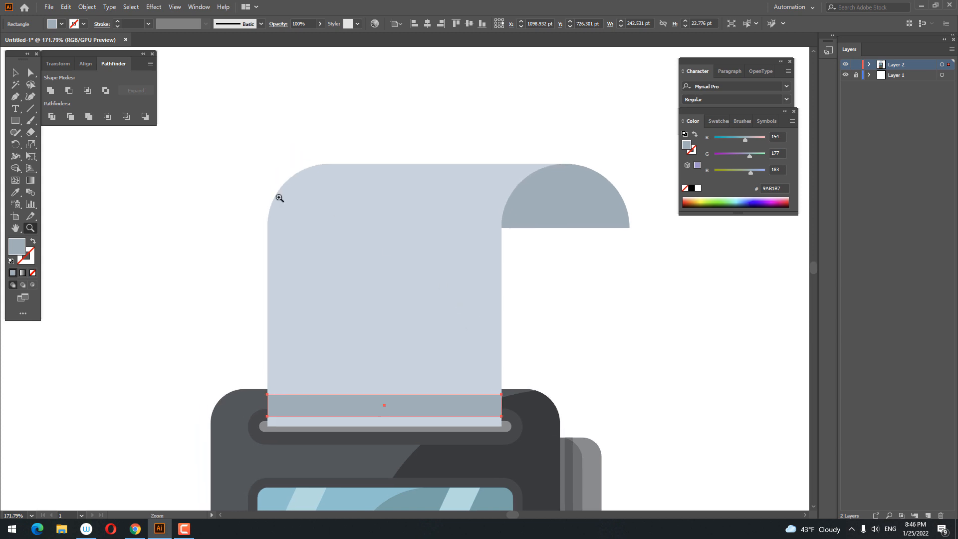
{"action": "left_click", "coordinate": [19, 122]}
{"action": "left_click_drag", "start_coordinate": [261, 192], "coordinate": [511, 225]}
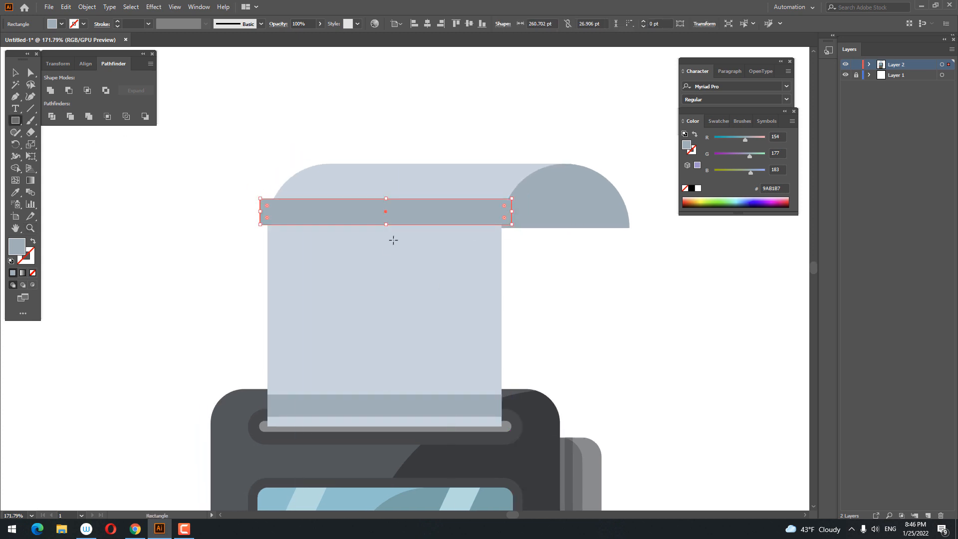
{"action": "left_click", "coordinate": [15, 193]}
{"action": "left_click", "coordinate": [368, 261]}
{"action": "double_click", "coordinate": [17, 246]}
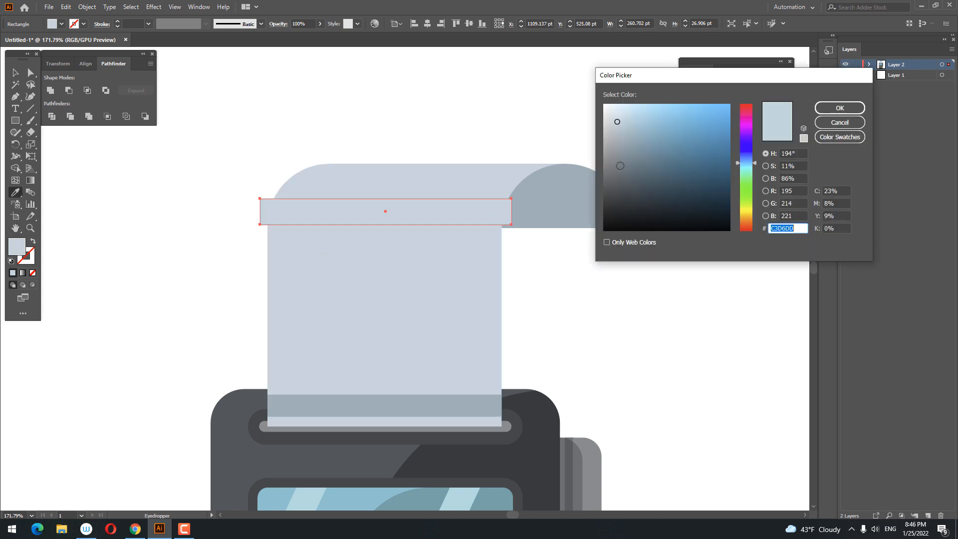
{"action": "left_click_drag", "start_coordinate": [614, 118], "coordinate": [612, 111]}
{"action": "left_click", "coordinate": [839, 107]}
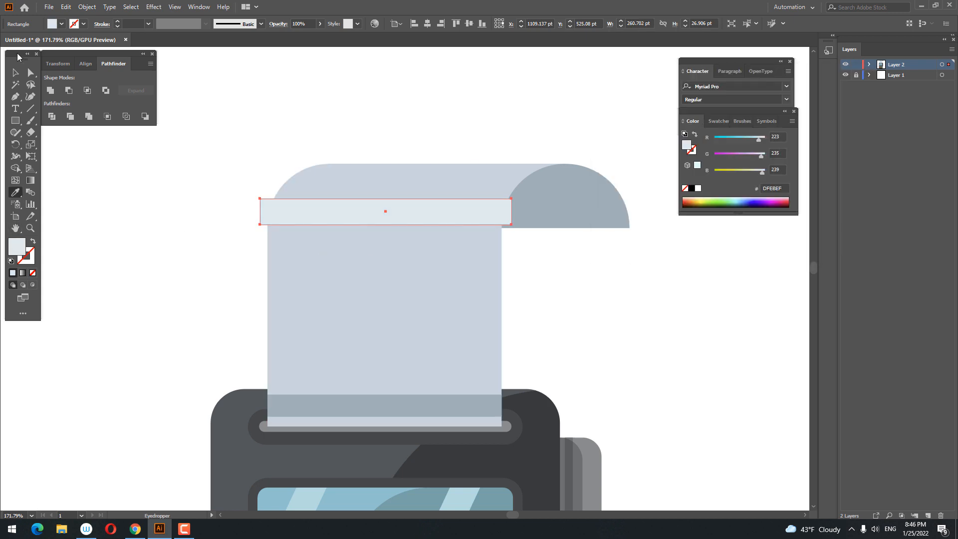
Step: Group the light band with the paper
{"action": "left_click", "coordinate": [15, 73]}
{"action": "left_click", "coordinate": [372, 177], "text": "shift"}
{"action": "scroll", "coordinate": [530, 225], "scroll_direction": "up", "scroll_amount": 2}
{"action": "left_click", "coordinate": [490, 127]}
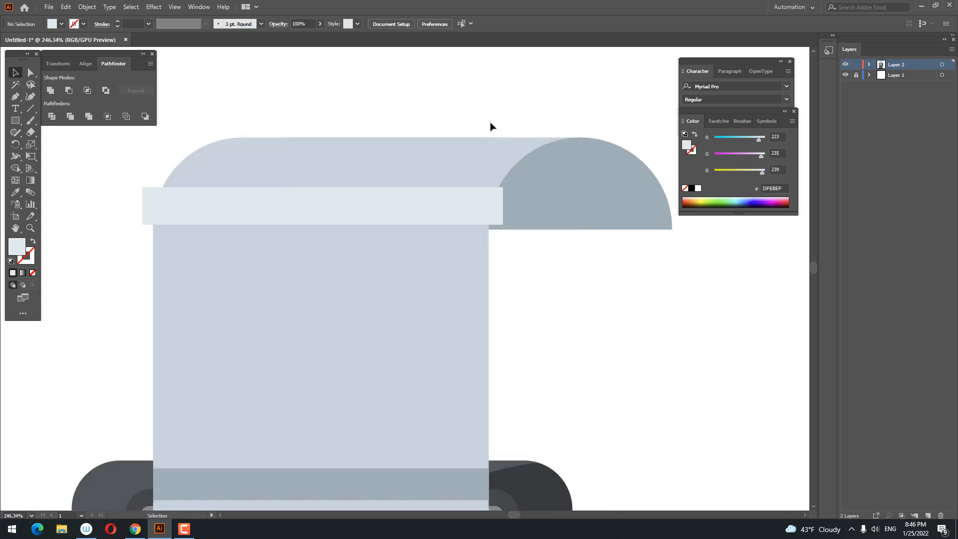
Step: Try to unite the grouped paper and band with the rectangle that extends the paper's top
{"action": "left_click_drag", "start_coordinate": [462, 148], "coordinate": [476, 169]}
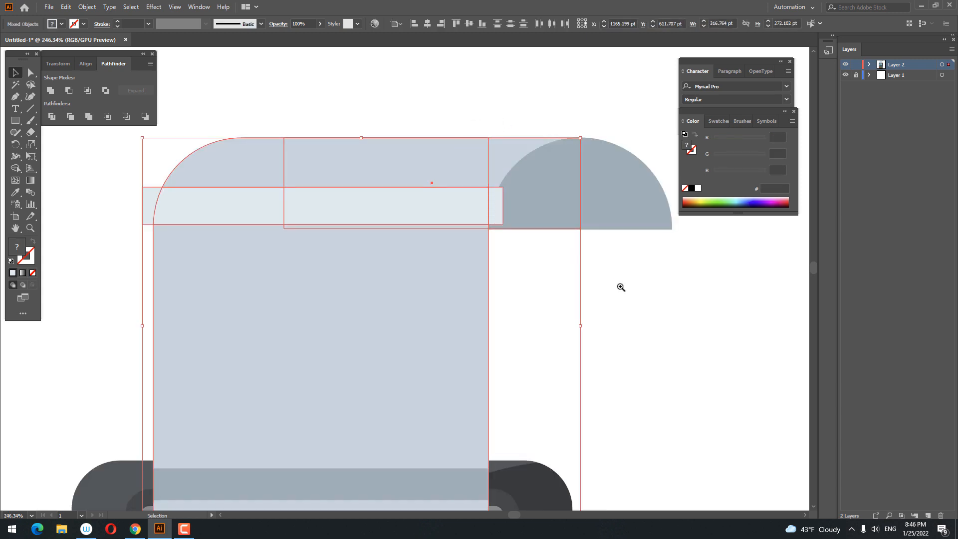
{"action": "key", "text": "z"}
{"action": "left_click_drag", "start_coordinate": [620, 288], "coordinate": [597, 290]}
{"action": "left_click", "coordinate": [14, 73]}
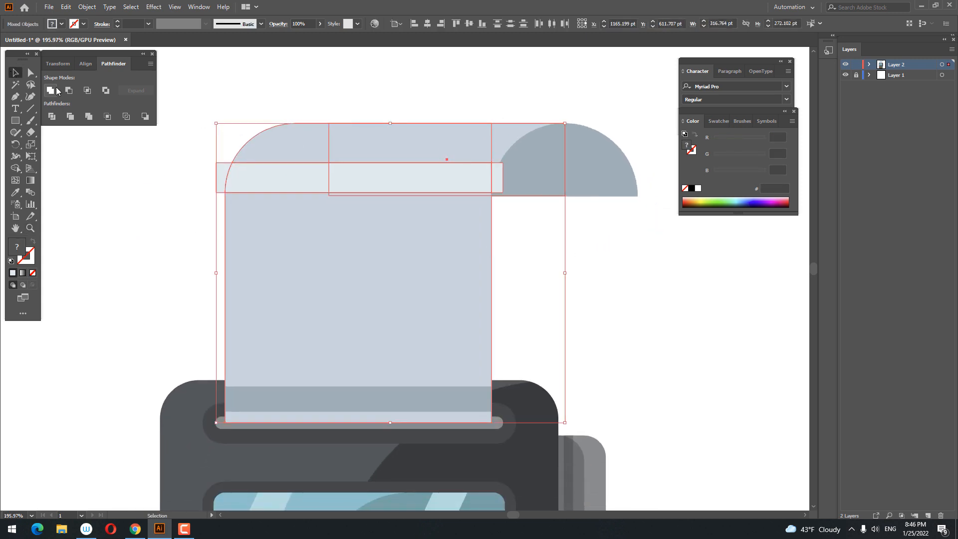
{"action": "left_click", "coordinate": [49, 91]}
{"action": "left_click", "coordinate": [627, 170]}
{"action": "right_click", "coordinate": [618, 172]}
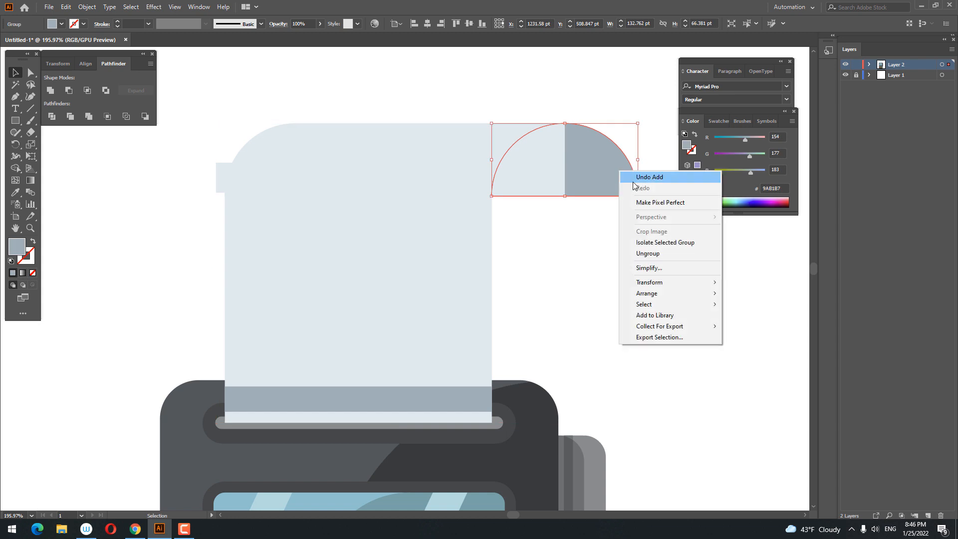
{"action": "left_click", "coordinate": [559, 283]}
{"action": "key", "text": "ctrl+z"}
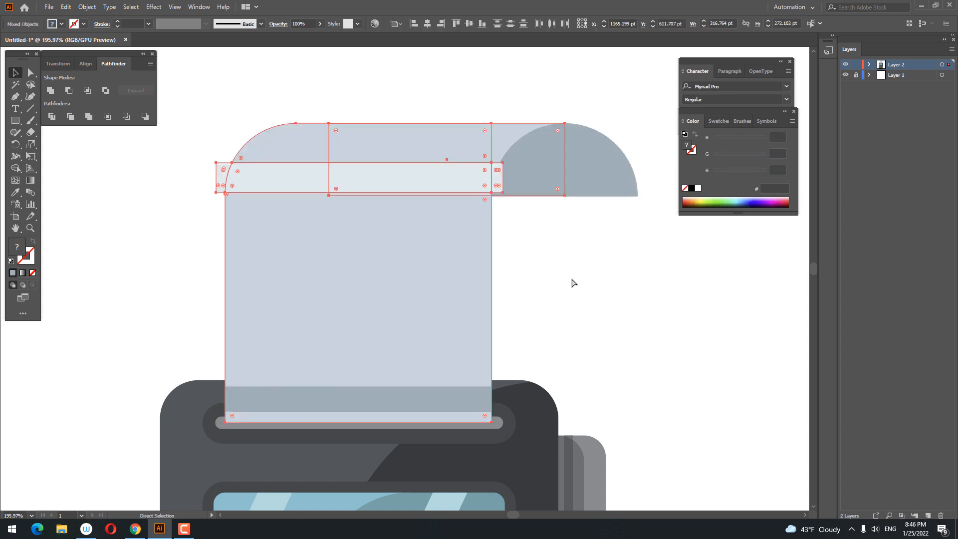
Step: Ungroup the light band and the paper
{"action": "left_click", "coordinate": [570, 280]}
{"action": "left_click", "coordinate": [462, 176]}
{"action": "right_click", "coordinate": [462, 180]}
{"action": "left_click", "coordinate": [503, 248]}
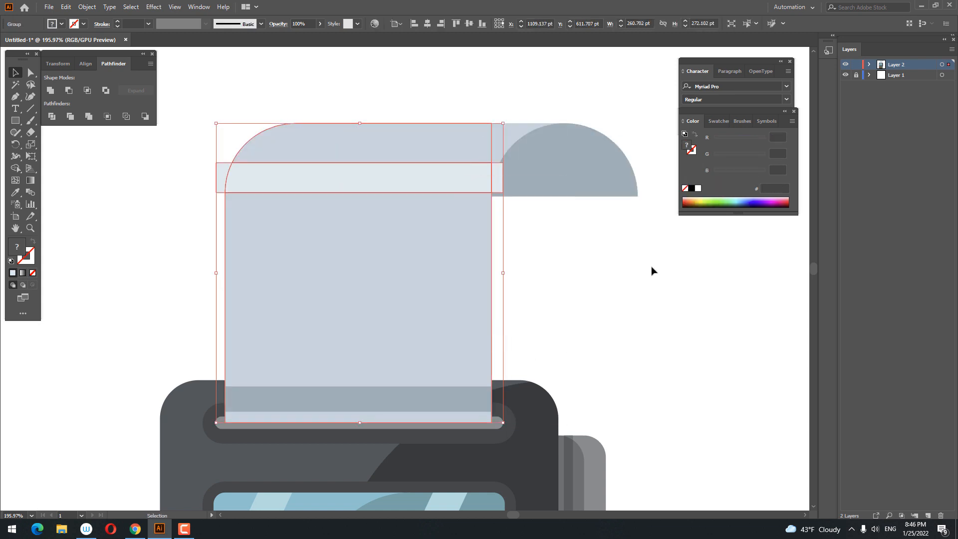
{"action": "left_click", "coordinate": [617, 274]}
Step: Unite the paper with the rectangle that extends its top
{"action": "left_click", "coordinate": [471, 171]}
{"action": "left_click", "coordinate": [463, 129]}
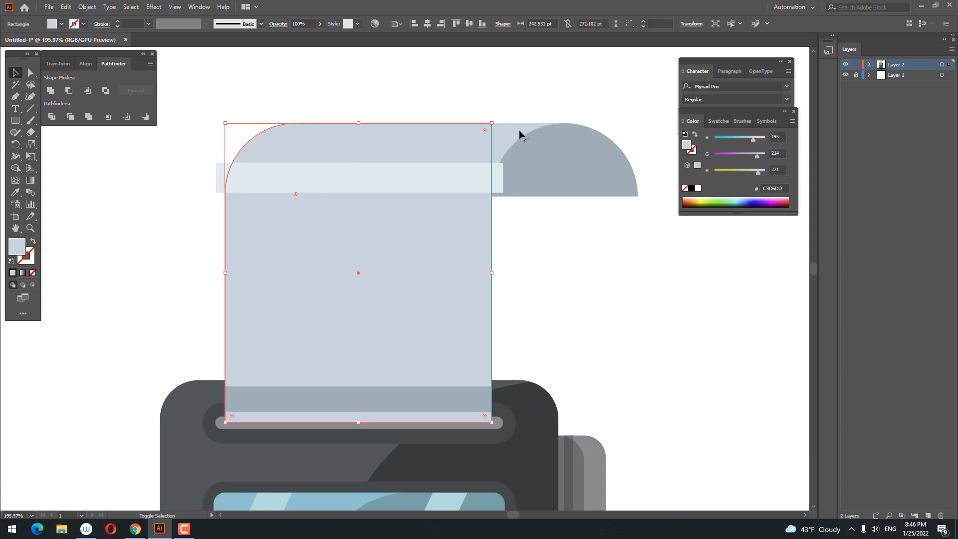
{"action": "left_click", "coordinate": [354, 138], "text": "shift"}
{"action": "left_click", "coordinate": [50, 91]}
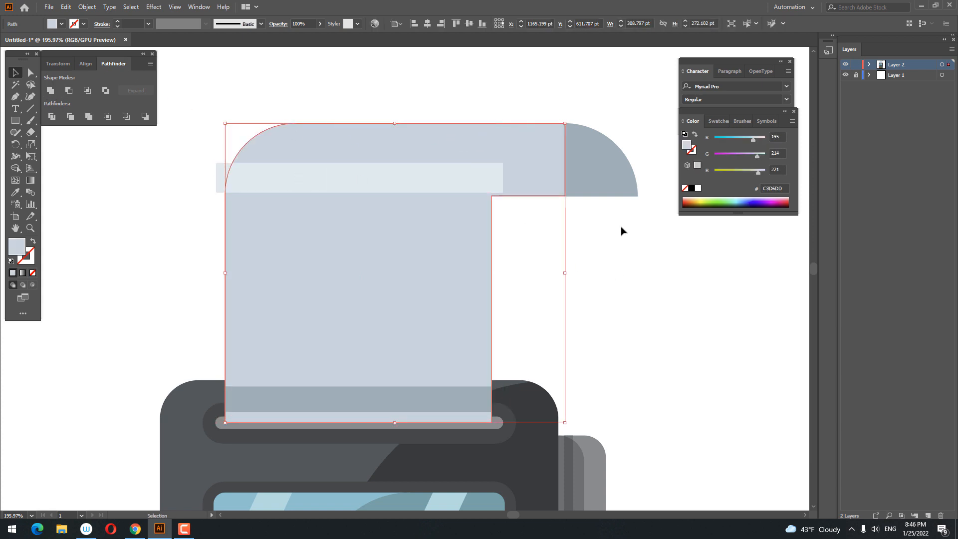
Step: Adjust the stacking order so the united paper sits behind the grey half-circle curl but in front of the terminal body
{"action": "left_click", "coordinate": [614, 182]}
{"action": "left_click", "coordinate": [536, 166]}
{"action": "right_click", "coordinate": [536, 166]}
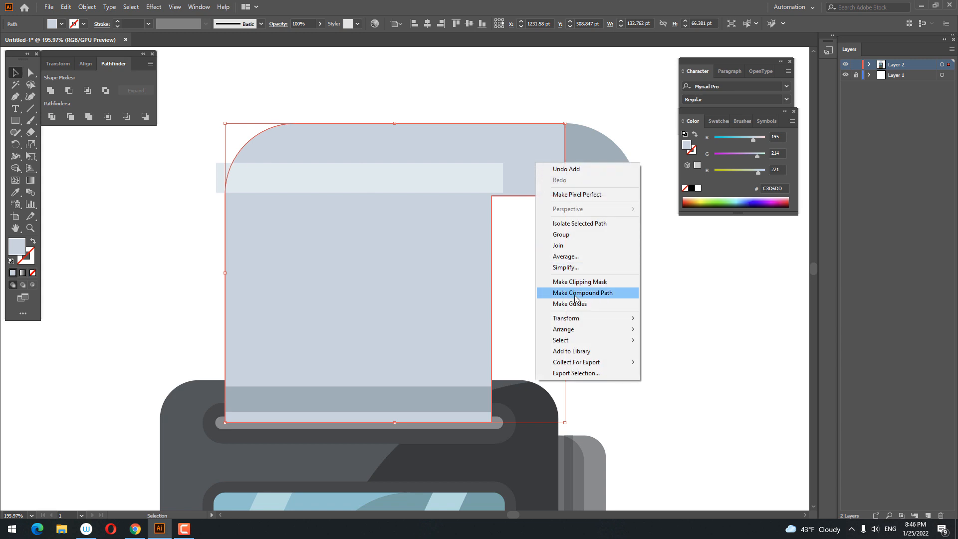
{"action": "mouse_move", "coordinate": [576, 330]}
{"action": "left_click", "coordinate": [686, 362]}
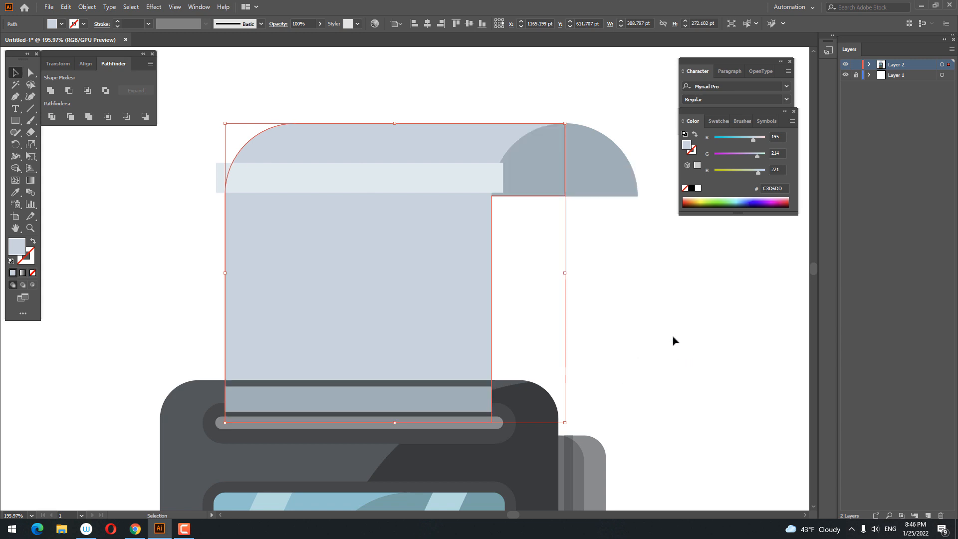
{"action": "left_click", "coordinate": [640, 279]}
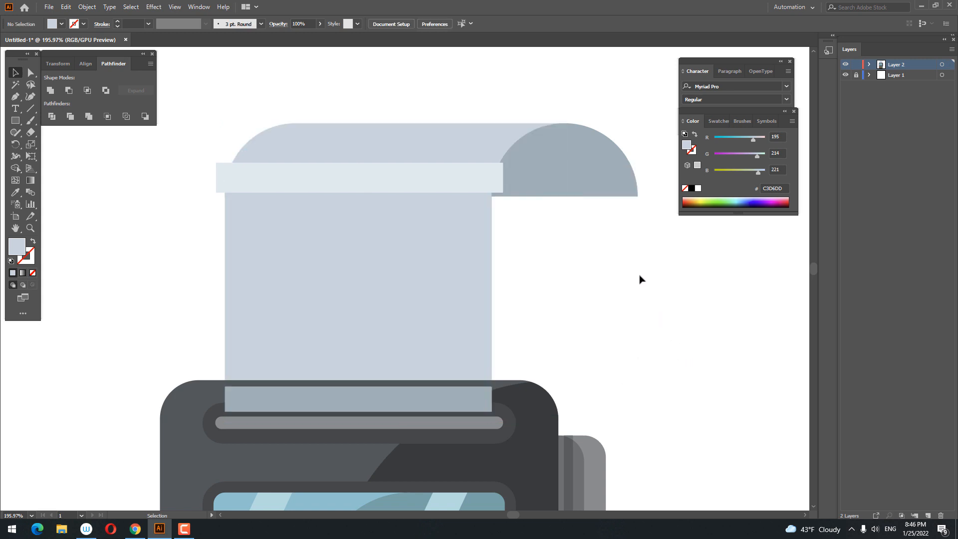
{"action": "left_click", "coordinate": [609, 180]}
{"action": "key", "text": "ctrl+]"}
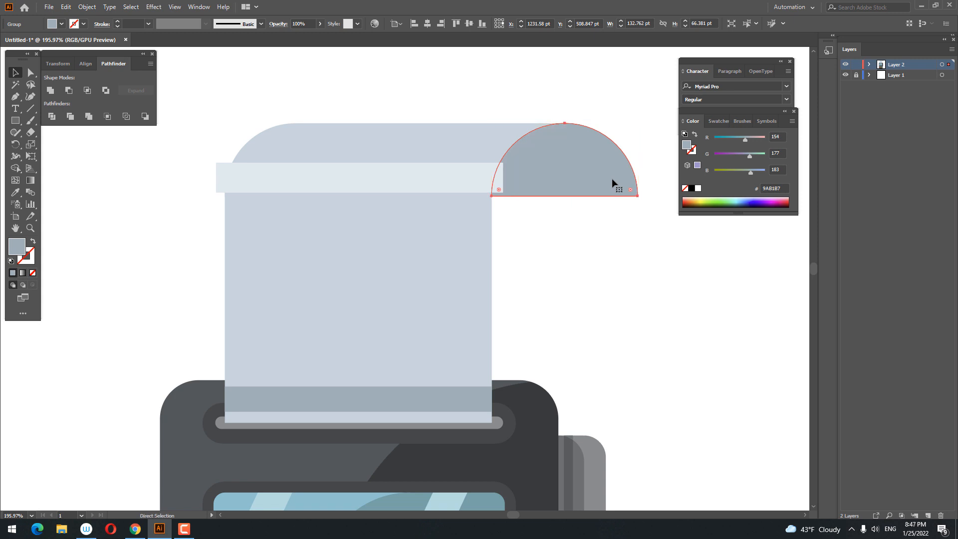
Step: Divide the united paper and the light band along their overlapping edges
{"action": "left_click", "coordinate": [502, 149]}
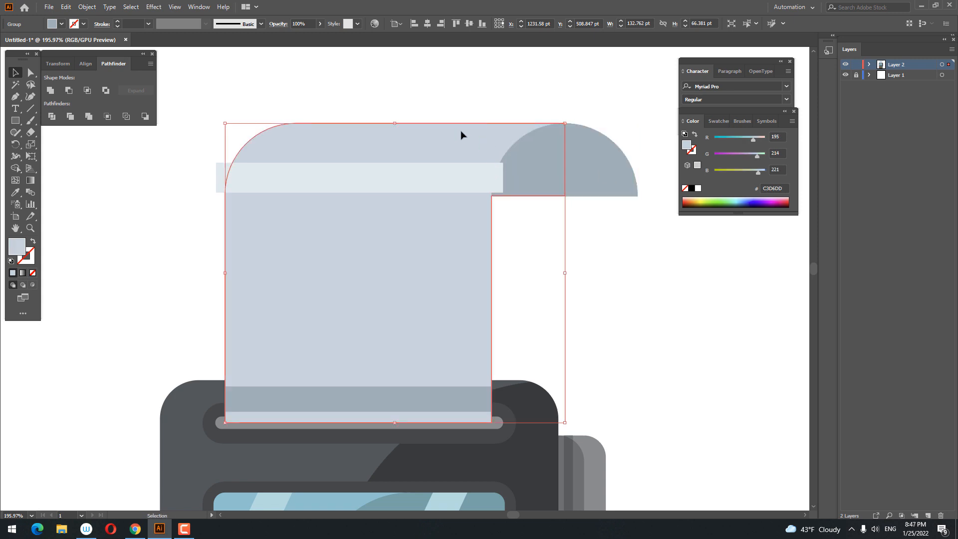
{"action": "left_click", "coordinate": [455, 188], "text": "shift"}
{"action": "left_click", "coordinate": [56, 117]}
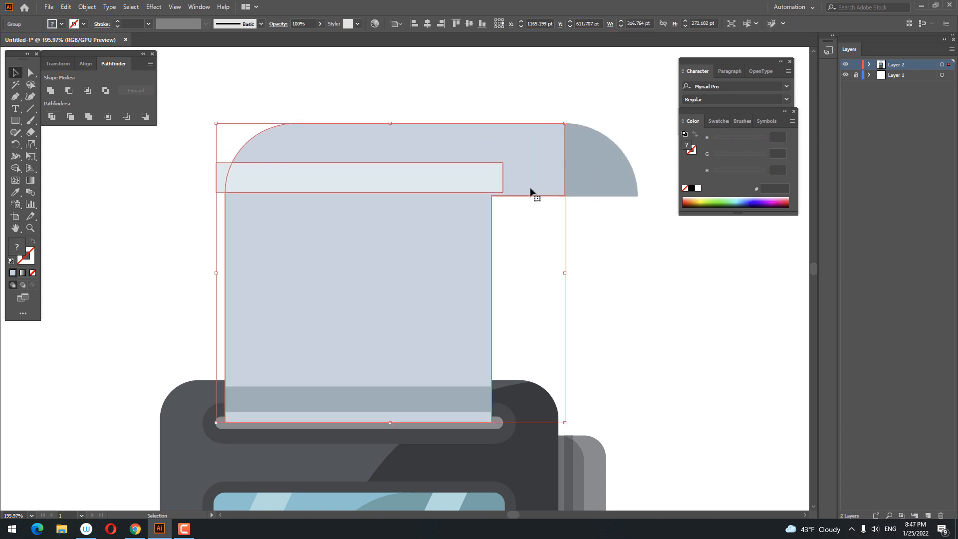
{"action": "double_click", "coordinate": [502, 184]}
{"action": "left_click", "coordinate": [556, 267]}
{"action": "double_click", "coordinate": [564, 269]}
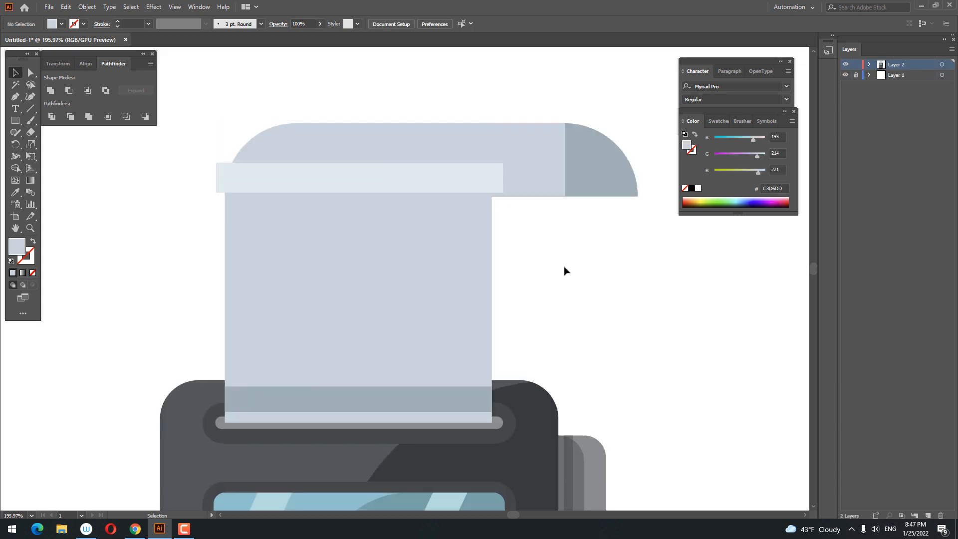
Step: Bring the grey half-circle to the front and delete the piece of light band overhanging the paper's left edge
{"action": "left_click", "coordinate": [606, 188]}
{"action": "key", "text": "ctrl+shift+bracketright"}
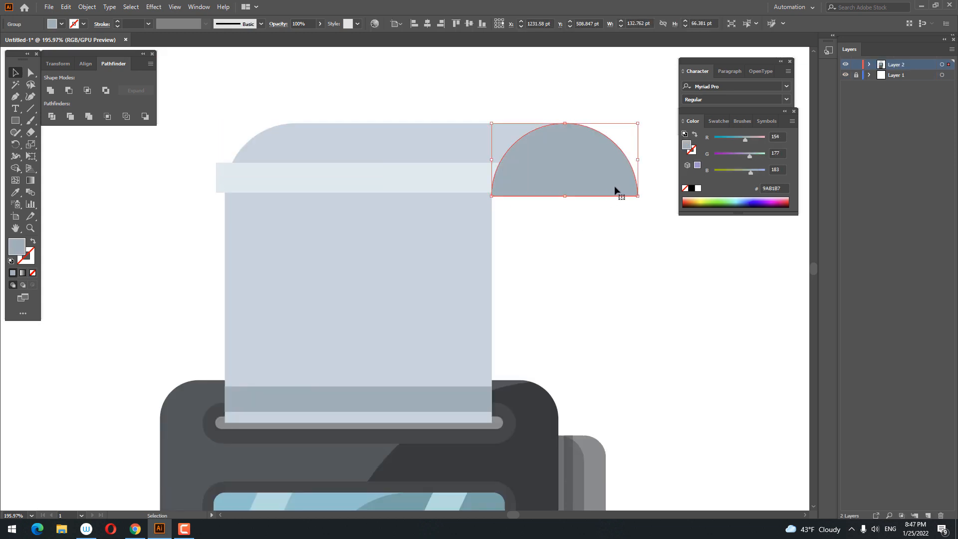
{"action": "double_click", "coordinate": [219, 177]}
{"action": "key", "text": "Delete"}
{"action": "double_click", "coordinate": [626, 300]}
Step: Shorten the receipt to about 197 pt tall by moving its curled upper part down, keeping the lower edge in the slot
{"action": "key", "text": "z"}
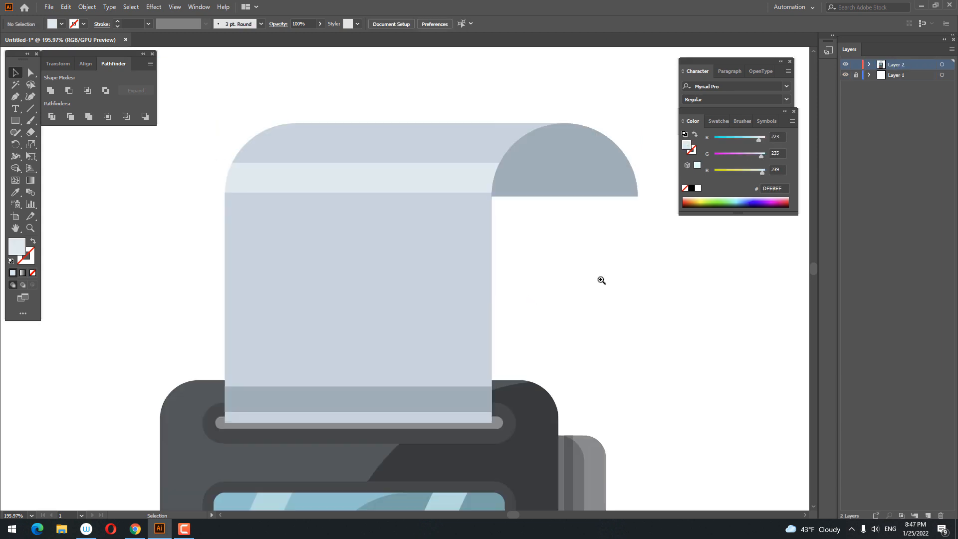
{"action": "left_click_drag", "start_coordinate": [601, 280], "coordinate": [493, 324]}
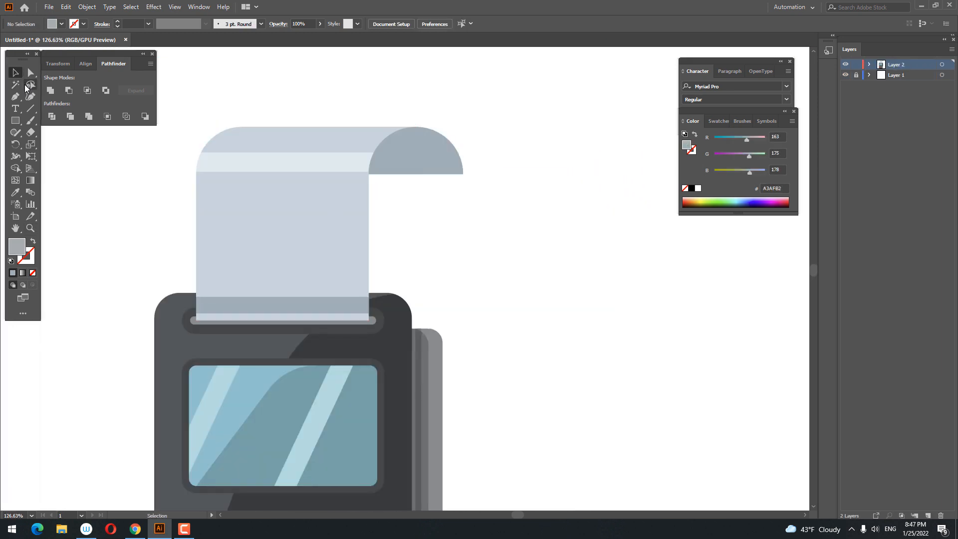
{"action": "left_click", "coordinate": [30, 72]}
{"action": "left_click_drag", "start_coordinate": [544, 241], "coordinate": [50, 83]}
{"action": "key", "text": "Down"}
{"action": "key", "text": "Down"}
{"action": "key", "text": "Down"}
{"action": "key", "text": "Down"}
{"action": "key", "text": "Down"}
{"action": "key", "text": "Down"}
{"action": "key", "text": "Down"}
{"action": "key", "text": "Down"}
{"action": "key", "text": "Down"}
{"action": "key", "text": "Down"}
{"action": "key", "text": "Down"}
{"action": "key", "text": "Down"}
{"action": "key", "text": "Down"}
{"action": "key", "text": "Down"}
{"action": "key", "text": "Down"}
{"action": "key", "text": "Down"}
{"action": "key", "text": "Down"}
{"action": "key", "text": "Down"}
{"action": "key", "text": "Down"}
{"action": "key", "text": "Down"}
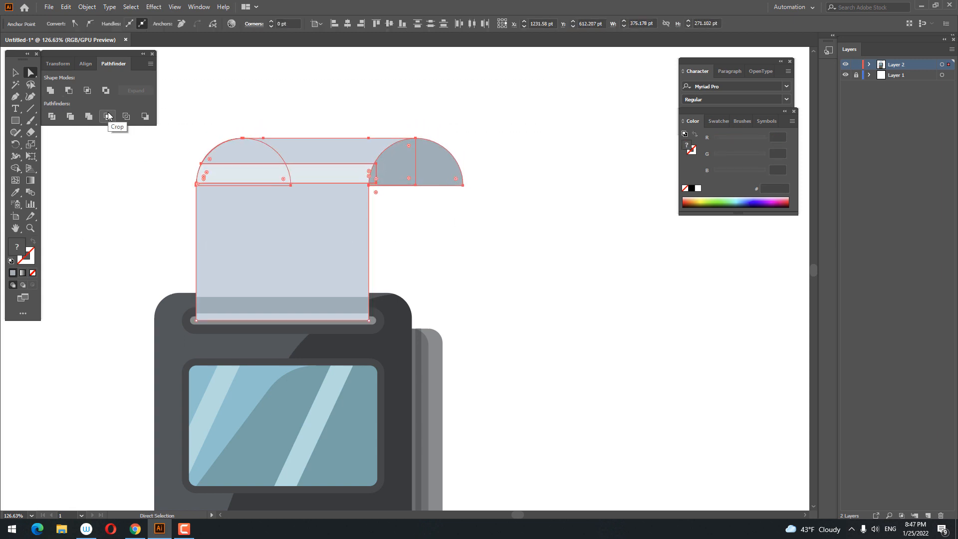
{"action": "key", "text": "Down"}
{"action": "key", "text": "Down"}
{"action": "key", "text": "Down"}
{"action": "key", "text": "Down"}
{"action": "key", "text": "Down"}
{"action": "key", "text": "Down"}
{"action": "key", "text": "Down"}
{"action": "key", "text": "Down"}
{"action": "key", "text": "Down"}
{"action": "key", "text": "Down"}
{"action": "key", "text": "Down"}
{"action": "key", "text": "Down"}
{"action": "key", "text": "Down"}
{"action": "key", "text": "Down"}
{"action": "key", "text": "Down"}
{"action": "key", "text": "Down"}
{"action": "key", "text": "Down"}
{"action": "key", "text": "Down"}
{"action": "key", "text": "Down"}
{"action": "key", "text": "Down"}
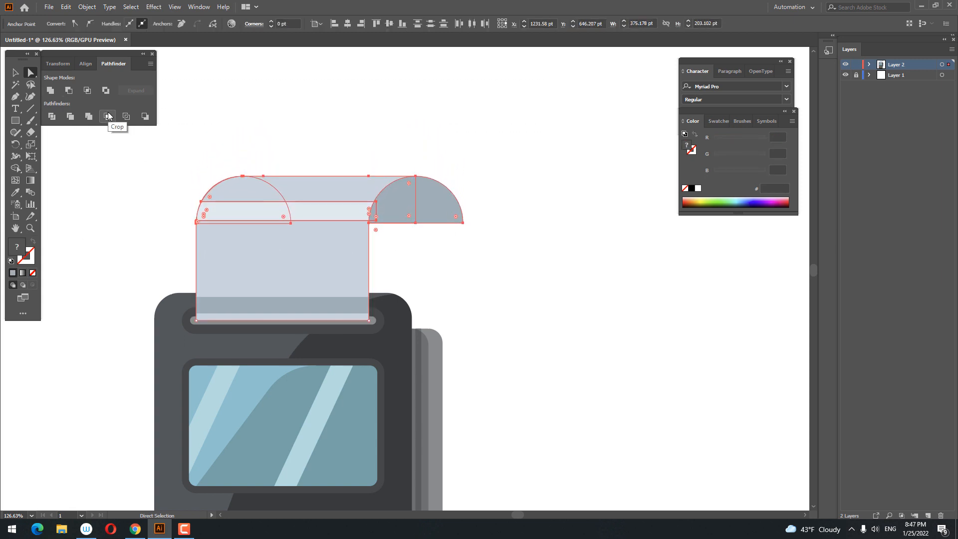
{"action": "key", "text": "Down"}
{"action": "key", "text": "Down"}
{"action": "key", "text": "Down"}
{"action": "key", "text": "Down"}
{"action": "key", "text": "Down"}
{"action": "key", "text": "Down"}
{"action": "left_click", "coordinate": [592, 270]}
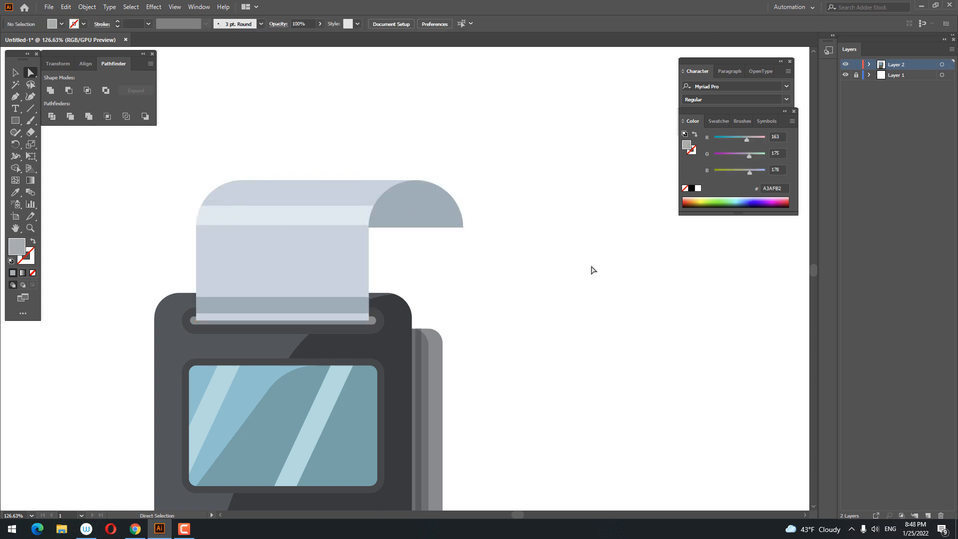
Step: Sketch a square about 17.8 pt wide below the half-circle curl and rotate it 45° into a diamond
{"action": "key", "text": "z"}
{"action": "left_click_drag", "start_coordinate": [481, 241], "coordinate": [522, 275]}
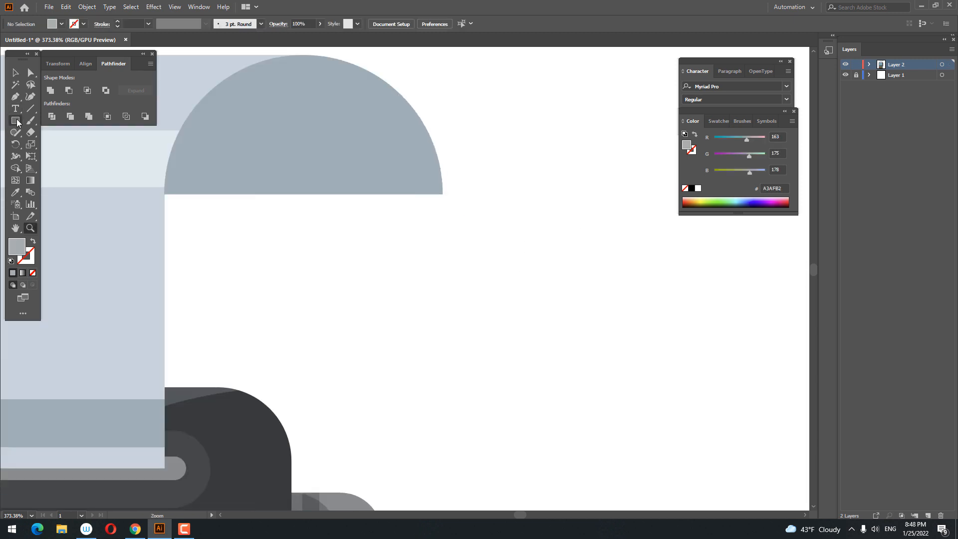
{"action": "left_click_drag", "start_coordinate": [340, 249], "coordinate": [378, 287]}
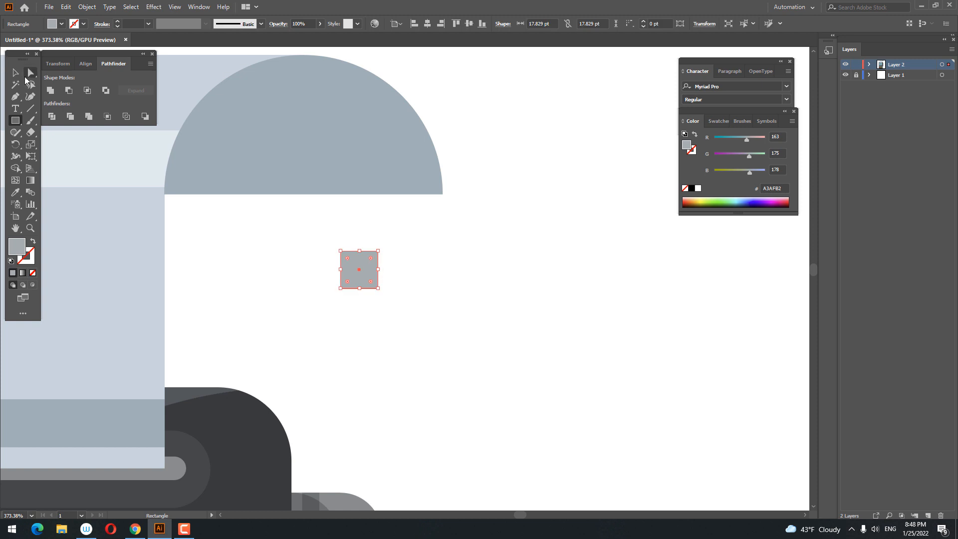
{"action": "left_click", "coordinate": [15, 72]}
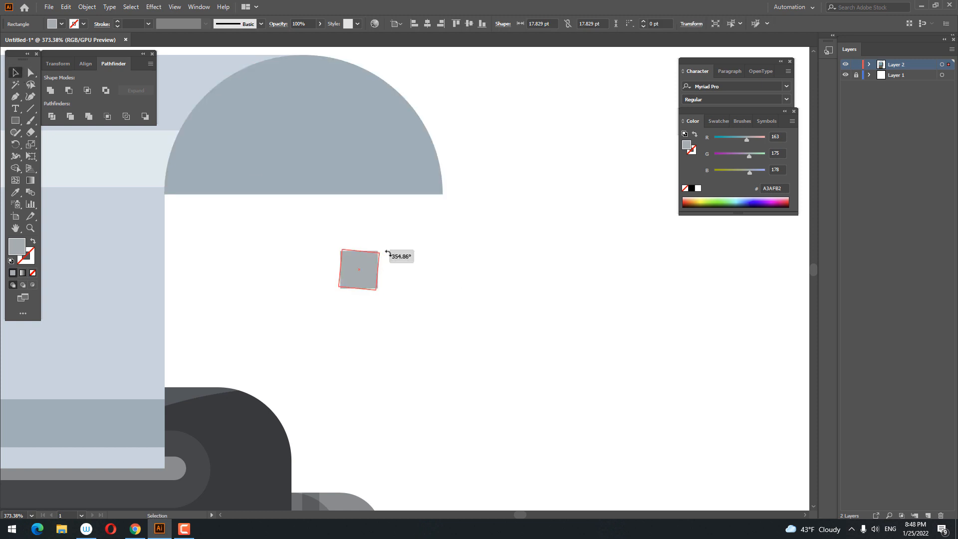
{"action": "left_click_drag", "start_coordinate": [384, 253], "coordinate": [441, 291]}
{"action": "left_click", "coordinate": [440, 291]}
Step: Place the diamond on the half-circle's flat lower edge and repeat copies to form a row of six across it
{"action": "left_click_drag", "start_coordinate": [375, 278], "coordinate": [363, 210]}
{"action": "key", "text": "ctrl+d"}
{"action": "key", "text": "ctrl+d"}
{"action": "key", "text": "ctrl+d"}
{"action": "key", "text": "ctrl+d"}
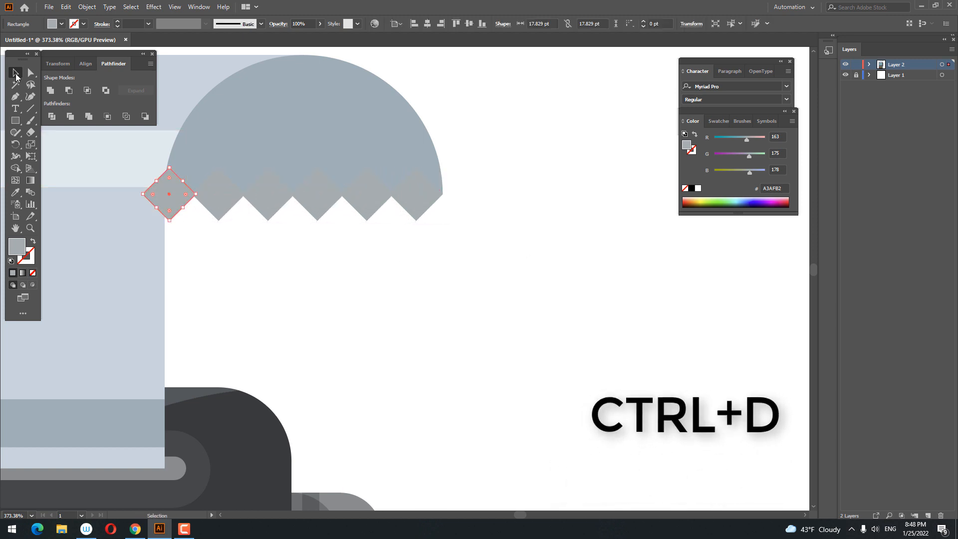
Step: Recolour all six diamonds with the half-circle's fill, 9AB1B7
{"action": "key", "text": "i"}
{"action": "left_click", "coordinate": [198, 146]}
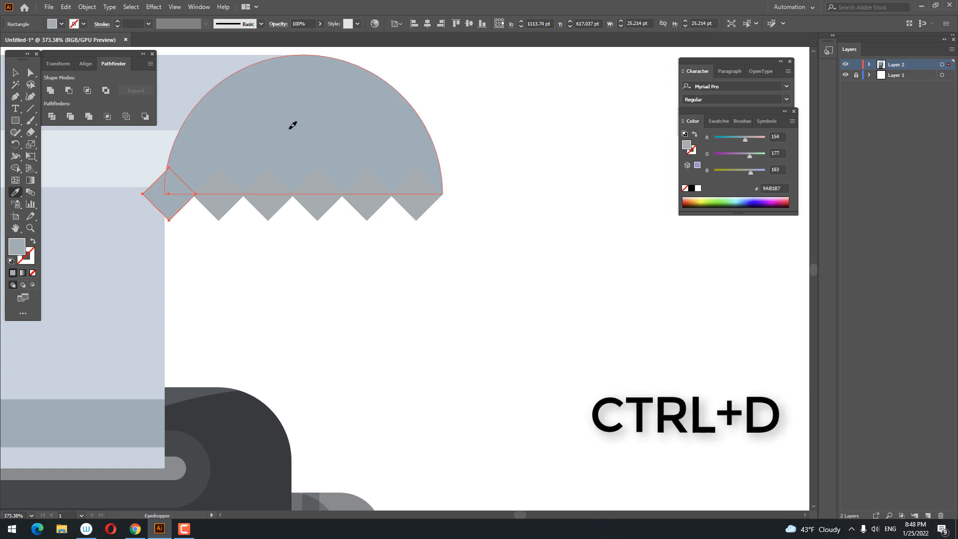
{"action": "key", "text": "v"}
{"action": "left_click_drag", "start_coordinate": [523, 281], "coordinate": [180, 207]}
{"action": "left_click", "coordinate": [15, 192]}
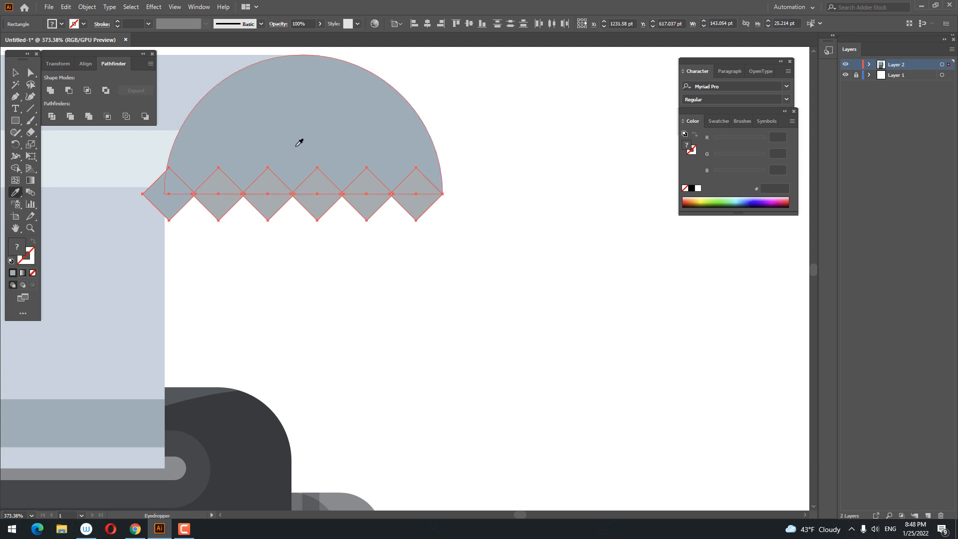
{"action": "left_click", "coordinate": [299, 141]}
Step: Send the row of diamonds to the back, behind the paper and the half-circle
{"action": "key", "text": "v"}
{"action": "right_click", "coordinate": [329, 226]}
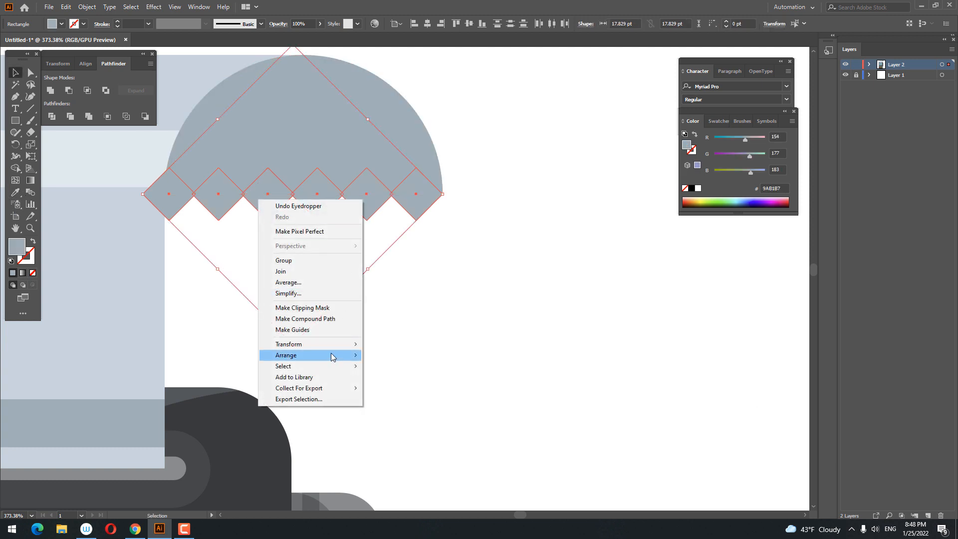
{"action": "mouse_move", "coordinate": [305, 354]}
{"action": "left_click", "coordinate": [394, 387]}
Step: Divide the diamonds together with the half-circle curl and the receipt paper
{"action": "key", "text": "z"}
{"action": "left_click_drag", "start_coordinate": [493, 257], "coordinate": [488, 299]}
{"action": "left_click_drag", "start_coordinate": [451, 191], "coordinate": [495, 214]}
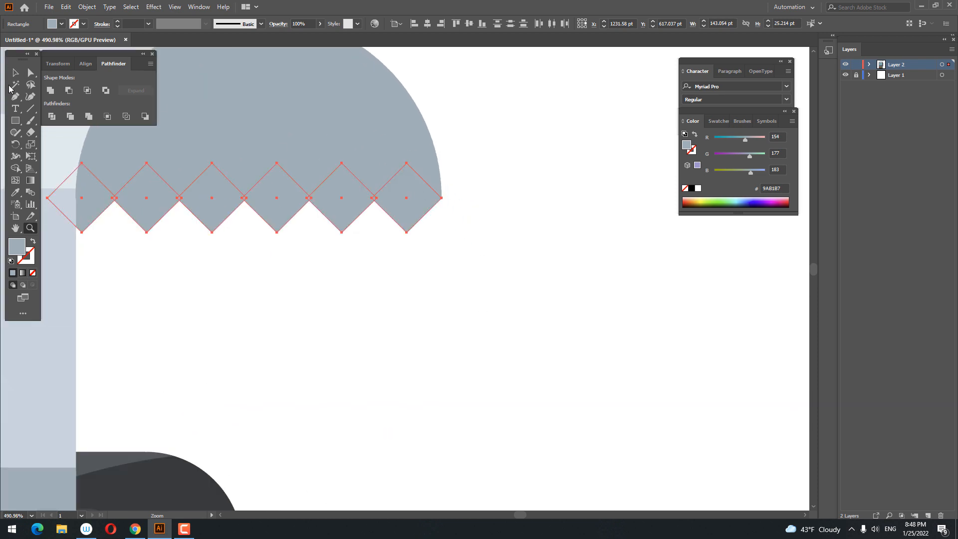
{"action": "key", "text": "v"}
{"action": "left_click_drag", "start_coordinate": [499, 274], "coordinate": [95, 172]}
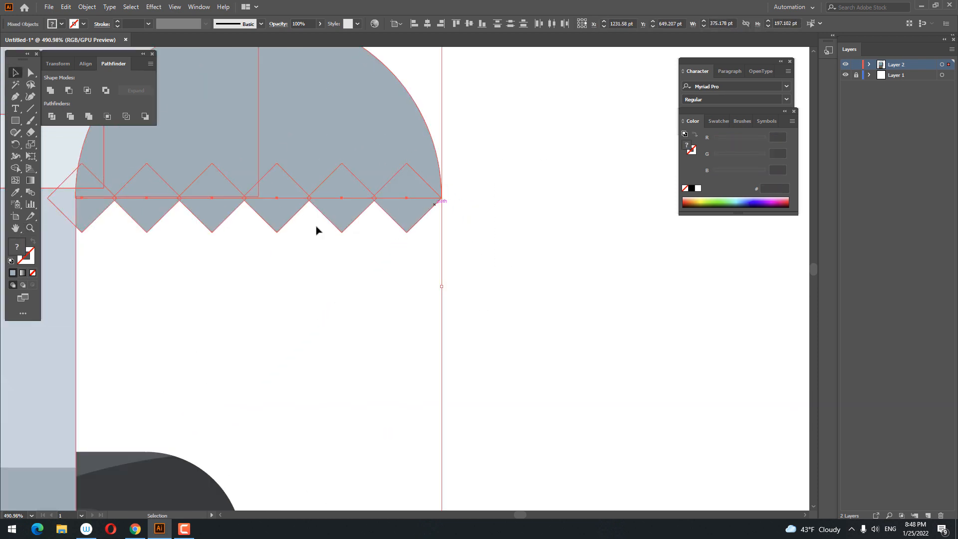
{"action": "left_click_drag", "start_coordinate": [279, 237], "coordinate": [404, 329]}
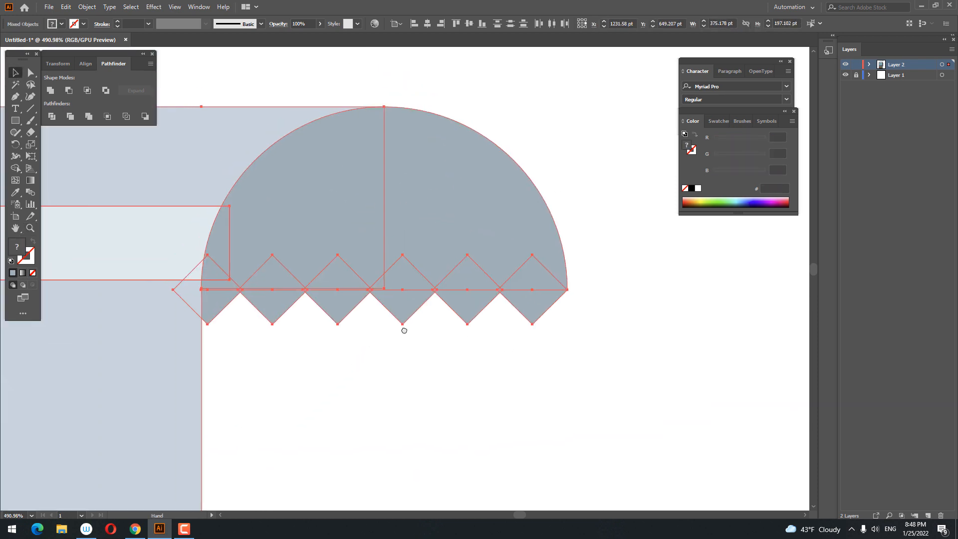
{"action": "left_click", "coordinate": [52, 116]}
Step: Isolate the divided group and unite the half-circle and diamond pieces into one zigzag-edged curl
{"action": "double_click", "coordinate": [226, 282]}
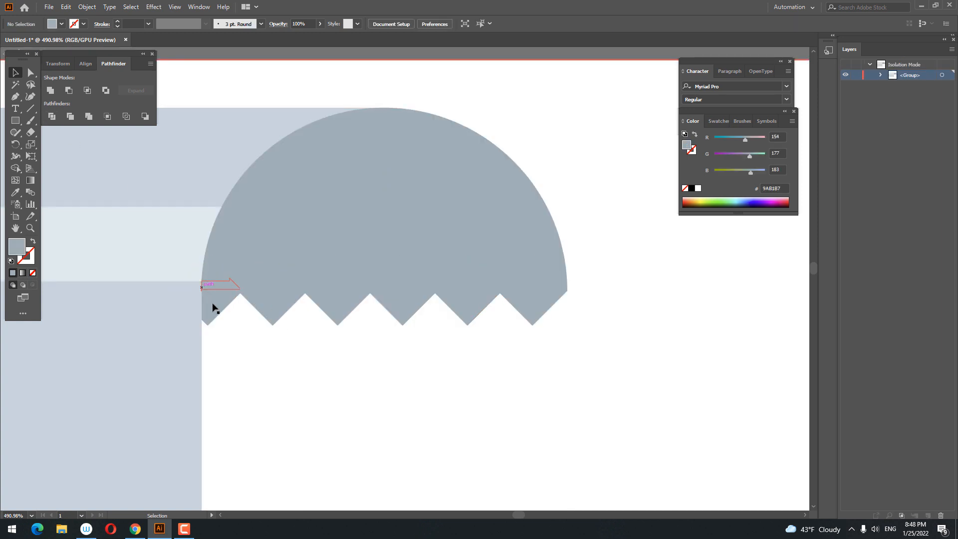
{"action": "left_click_drag", "start_coordinate": [689, 432], "coordinate": [228, 230]}
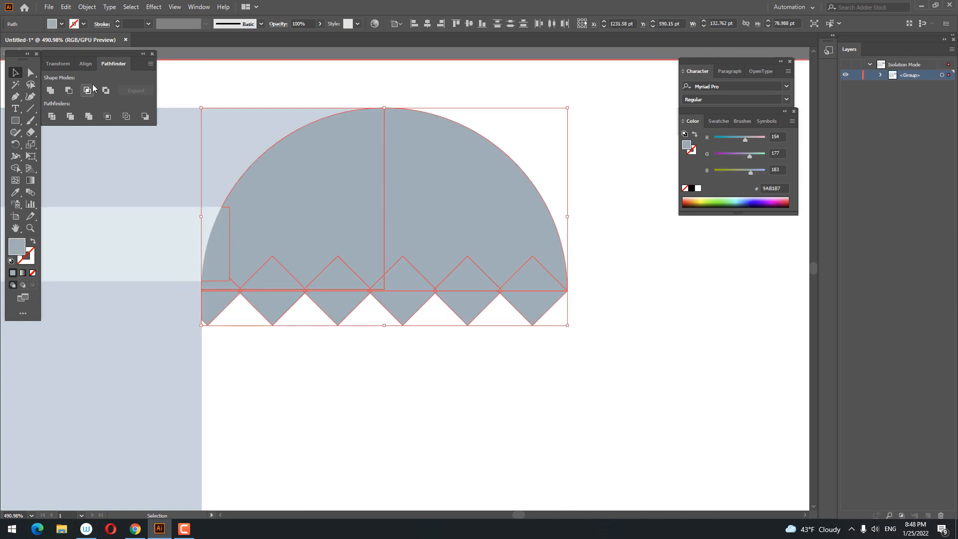
{"action": "left_click", "coordinate": [50, 90]}
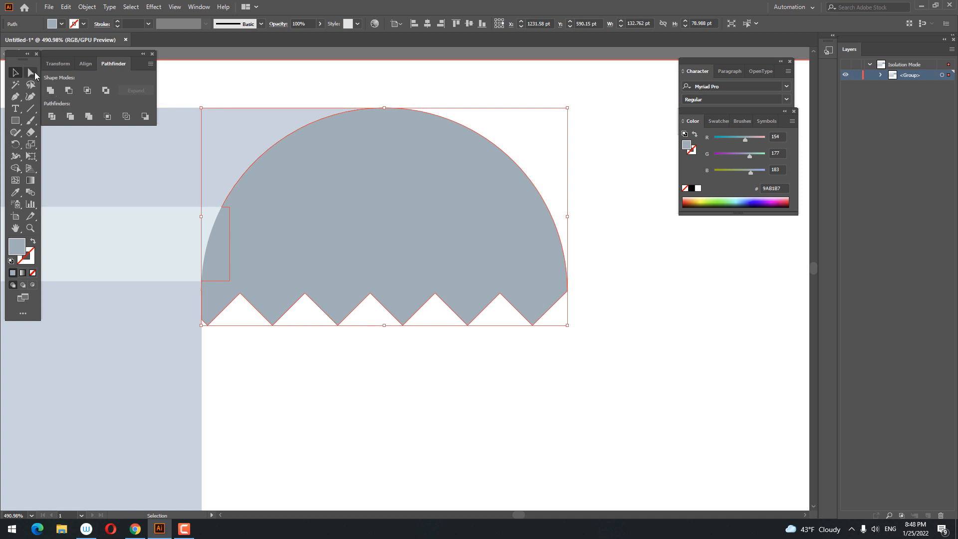
Step: Round the curl's outer lower corner where the arc meets the zigzag edge, and leave isolation mode
{"action": "left_click", "coordinate": [30, 72]}
{"action": "left_click_drag", "start_coordinate": [558, 275], "coordinate": [481, 255]}
{"action": "double_click", "coordinate": [674, 346]}
Step: Draw a text-line bar about 120.6 x 12.4 pt on the left of the paper, just below the light band
{"action": "key", "text": "z"}
{"action": "left_click_drag", "start_coordinate": [675, 345], "coordinate": [402, 331]}
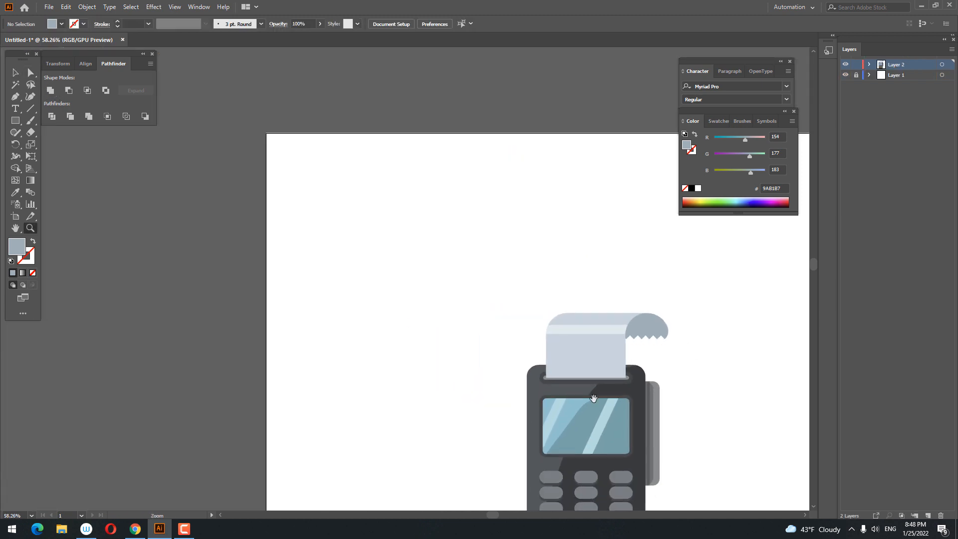
{"action": "left_click_drag", "start_coordinate": [592, 395], "coordinate": [440, 310]}
{"action": "left_click_drag", "start_coordinate": [406, 255], "coordinate": [501, 341]}
{"action": "left_click_drag", "start_coordinate": [496, 327], "coordinate": [512, 345]}
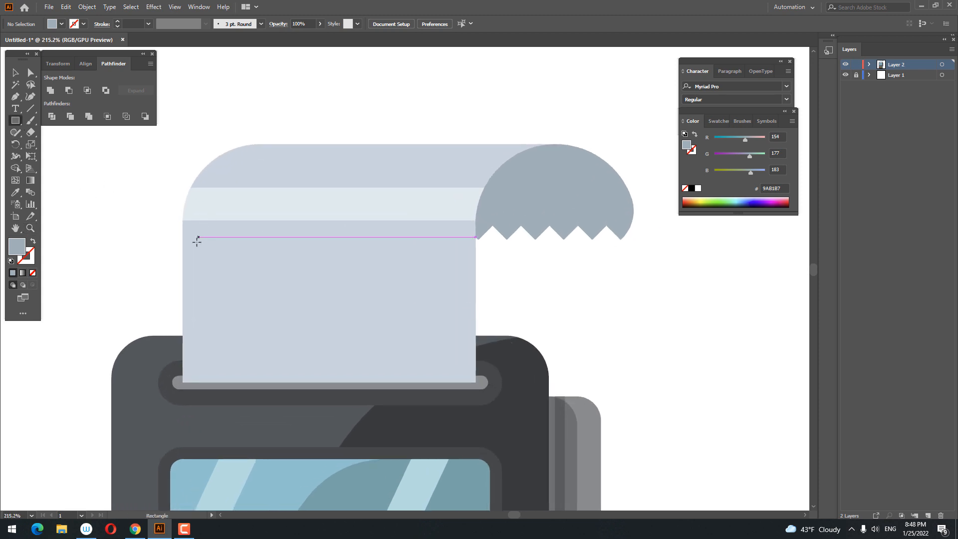
{"action": "left_click_drag", "start_coordinate": [204, 244], "coordinate": [349, 258]}
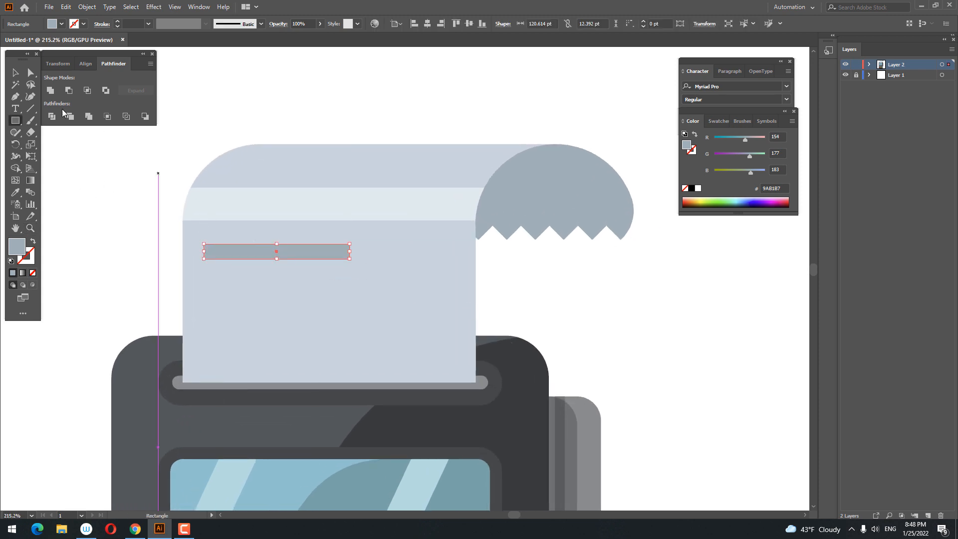
{"action": "left_click", "coordinate": [15, 73]}
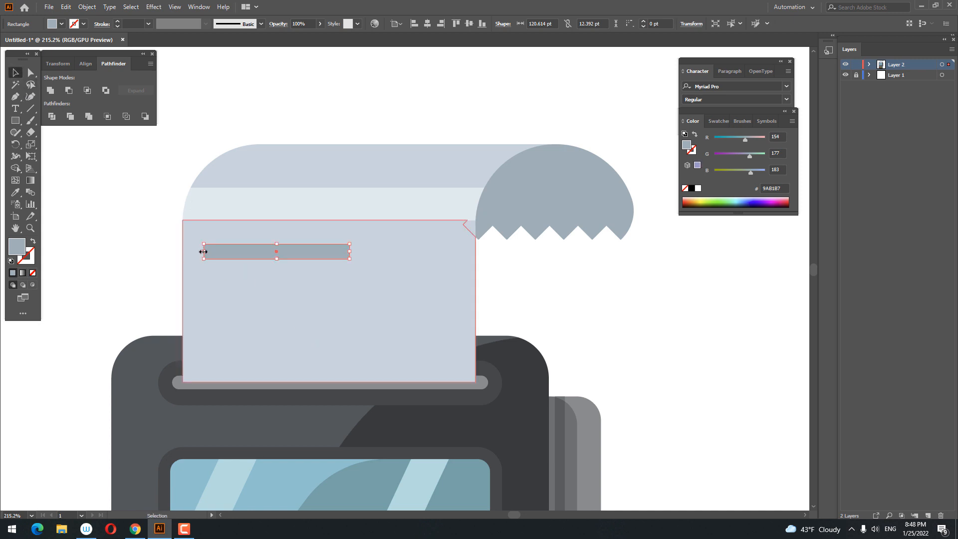
Step: Add a copy of the bar beside it, about 54 pt wide, and duplicate the pair downward to make three rows
{"action": "left_click_drag", "start_coordinate": [203, 252], "coordinate": [414, 259]}
{"action": "left_click_drag", "start_coordinate": [398, 251], "coordinate": [397, 287]}
{"action": "left_click", "coordinate": [325, 256], "text": "shift"}
{"action": "key", "text": "ctrl+d"}
{"action": "left_click", "coordinate": [601, 321]}
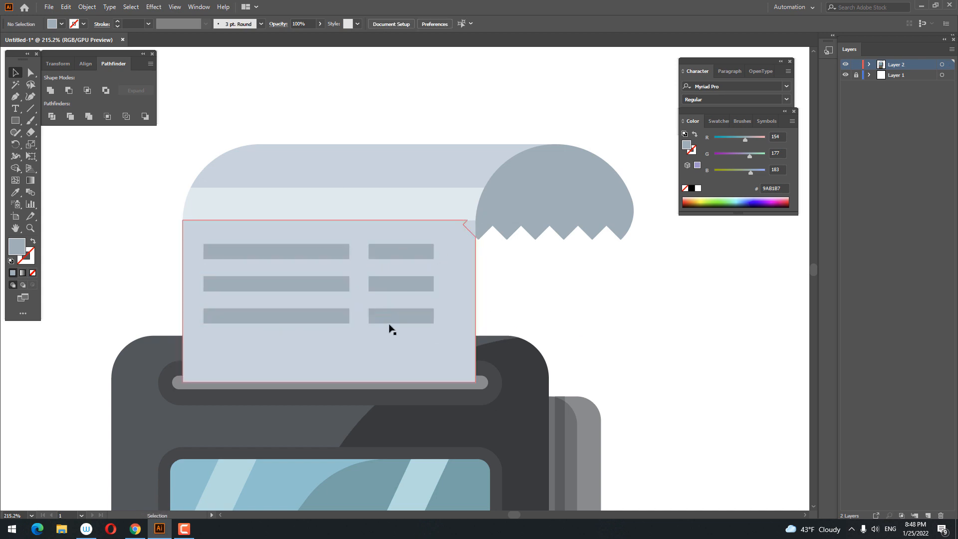
Step: Lengthen the third row's left bar and shorten its right bar to a small block
{"action": "left_click", "coordinate": [344, 318]}
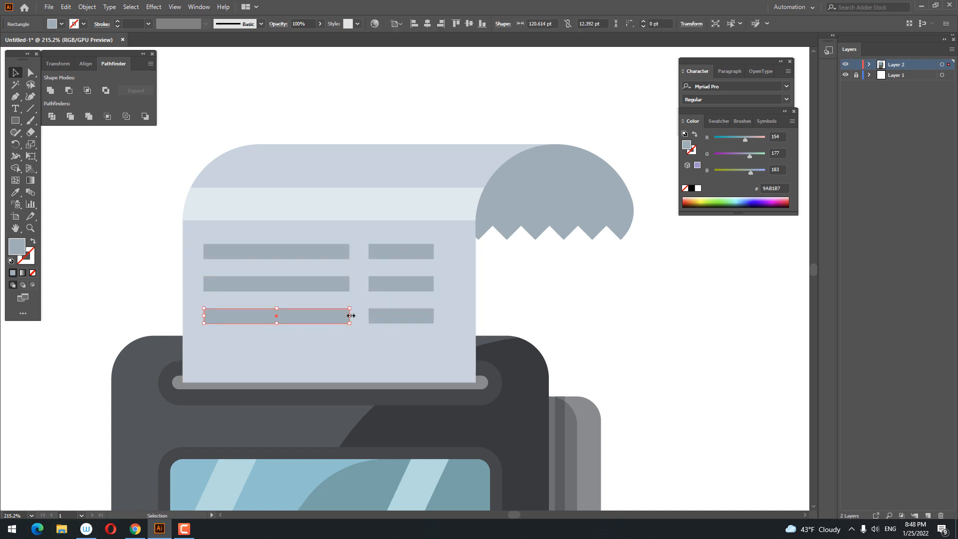
{"action": "left_click_drag", "start_coordinate": [349, 316], "coordinate": [429, 324]}
{"action": "left_click", "coordinate": [425, 311]}
{"action": "left_click", "coordinate": [553, 332]}
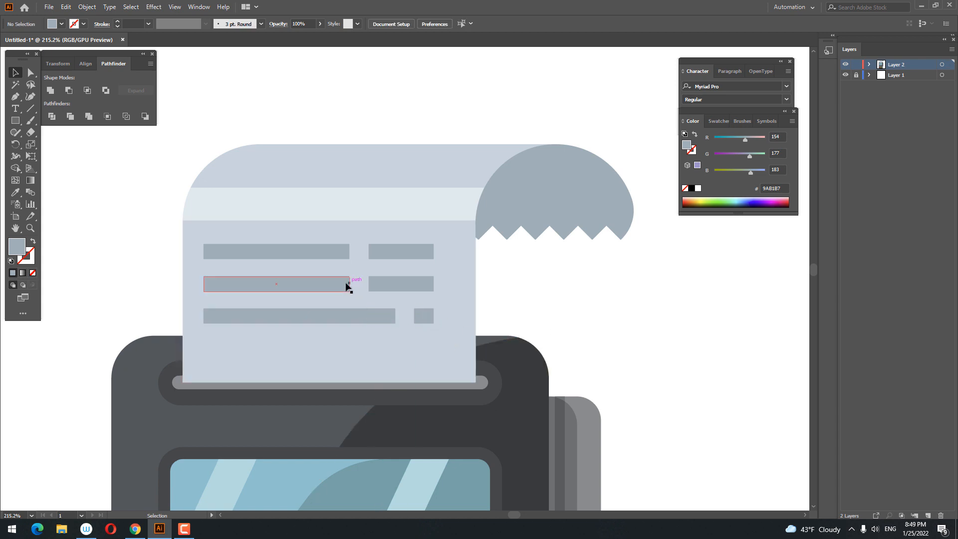
Step: Shorten the second row's left bar and extend its right bar toward it
{"action": "left_click", "coordinate": [348, 286]}
{"action": "left_click_drag", "start_coordinate": [313, 284], "coordinate": [307, 284]}
{"action": "left_click", "coordinate": [369, 283]}
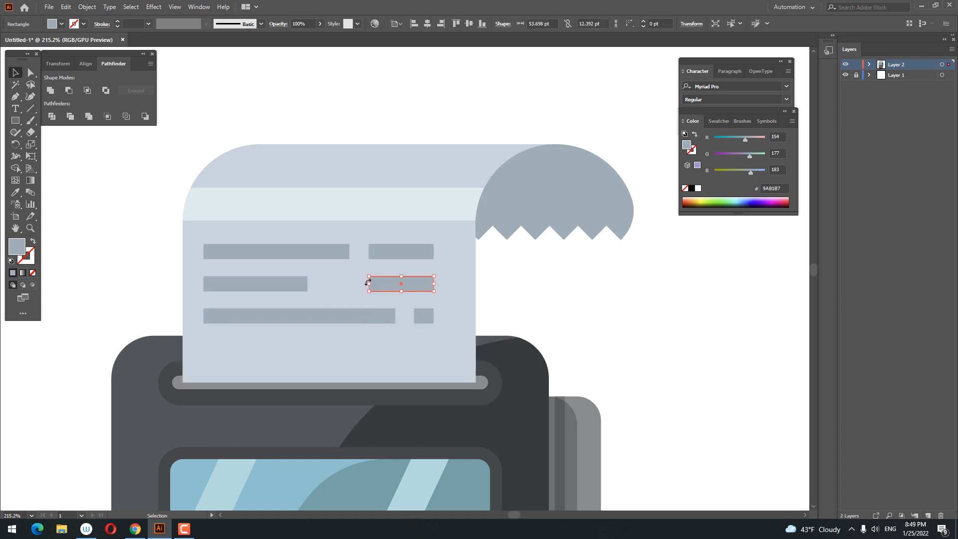
{"action": "left_click_drag", "start_coordinate": [365, 284], "coordinate": [329, 287]}
{"action": "left_click", "coordinate": [584, 314]}
Step: Group the entire card terminal and receipt illustration
{"action": "key", "text": "z"}
{"action": "left_click_drag", "start_coordinate": [581, 309], "coordinate": [370, 332]}
{"action": "left_click_drag", "start_coordinate": [443, 394], "coordinate": [300, 297]}
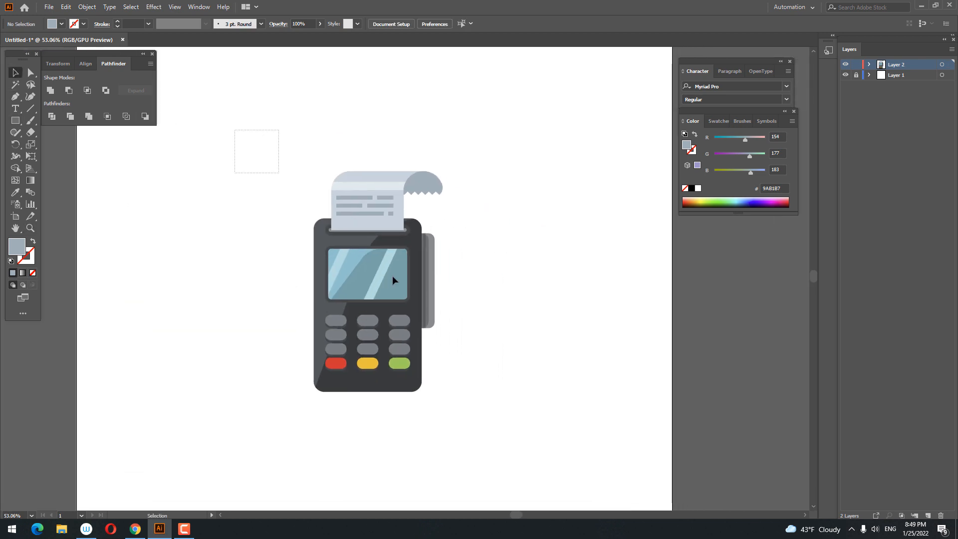
{"action": "left_click_drag", "start_coordinate": [392, 280], "coordinate": [501, 436]}
{"action": "right_click", "coordinate": [412, 278]}
{"action": "left_click", "coordinate": [461, 358]}
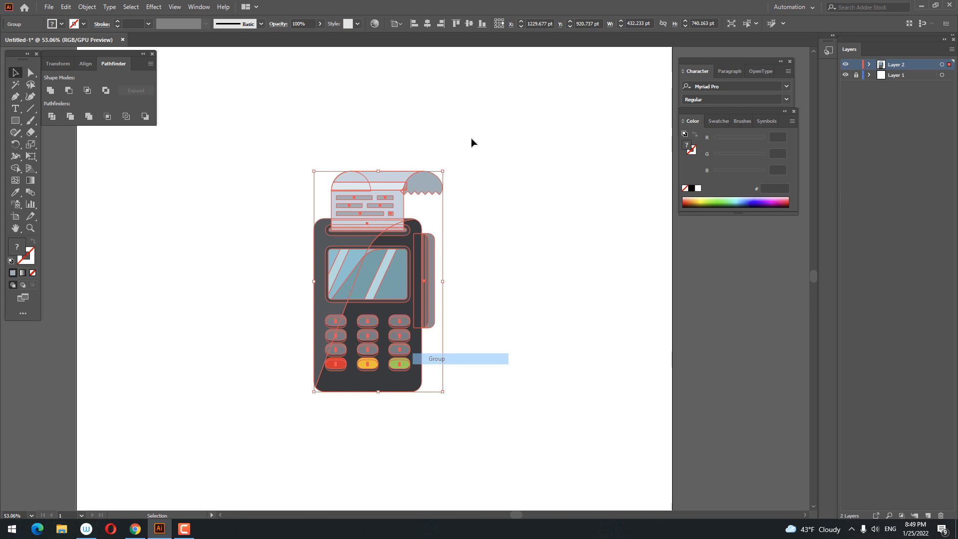
Step: Centre the grouped illustration horizontally and vertically on the artboard
{"action": "left_click", "coordinate": [427, 23]}
{"action": "left_click", "coordinate": [468, 23]}
{"action": "left_click", "coordinate": [439, 316]}
{"action": "key", "text": "z"}
{"action": "left_click_drag", "start_coordinate": [351, 336], "coordinate": [584, 407]}
{"action": "mouse_move", "coordinate": [610, 352]}
{"action": "left_mouse_down"}
{"action": "mouse_move", "coordinate": [586, 359]}
{"action": "mouse_move", "coordinate": [620, 352]}
{"action": "left_mouse_up"}
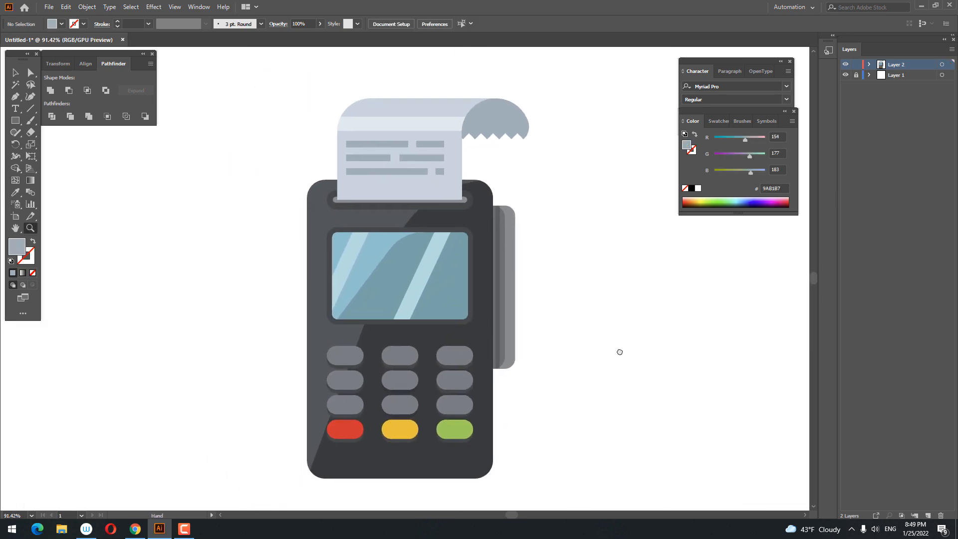